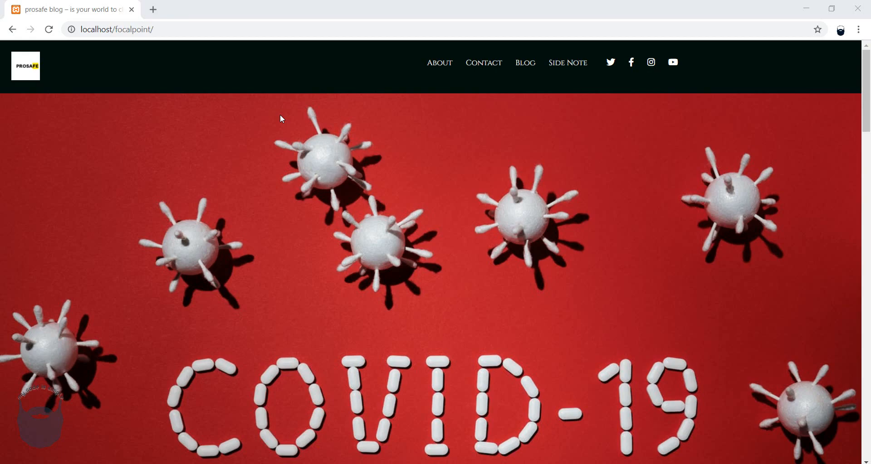
# - Search Google for 'free hosting' in a new tab
pyautogui.scroll(-15, 281, 119)
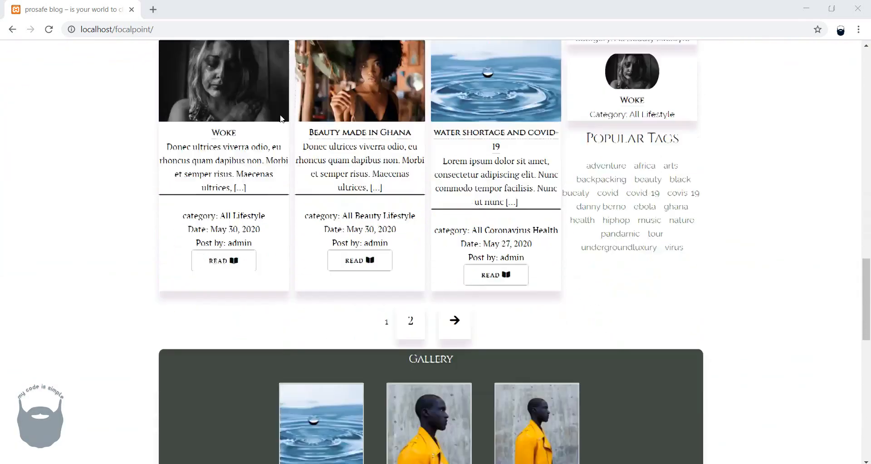
pyautogui.scroll(-8, 281, 119)
pyautogui.scroll(20, 281, 119)
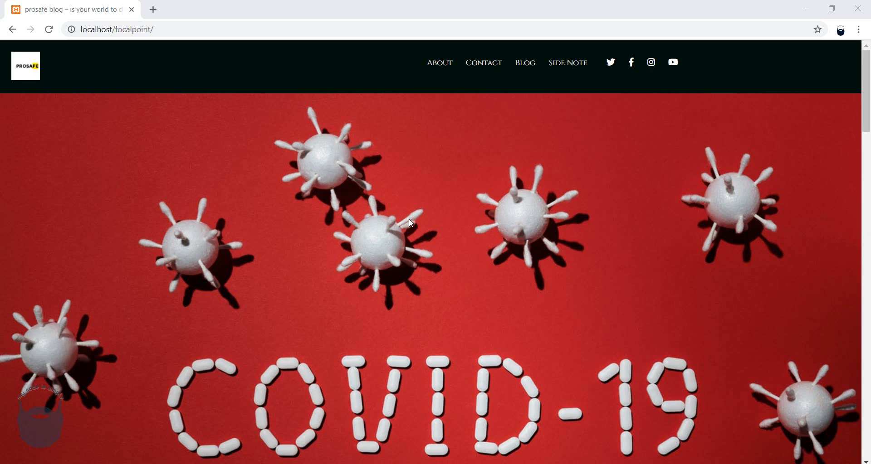
pyautogui.scroll(-15, 410, 219)
pyautogui.scroll(15, 382, 188)
pyautogui.click(154, 9)
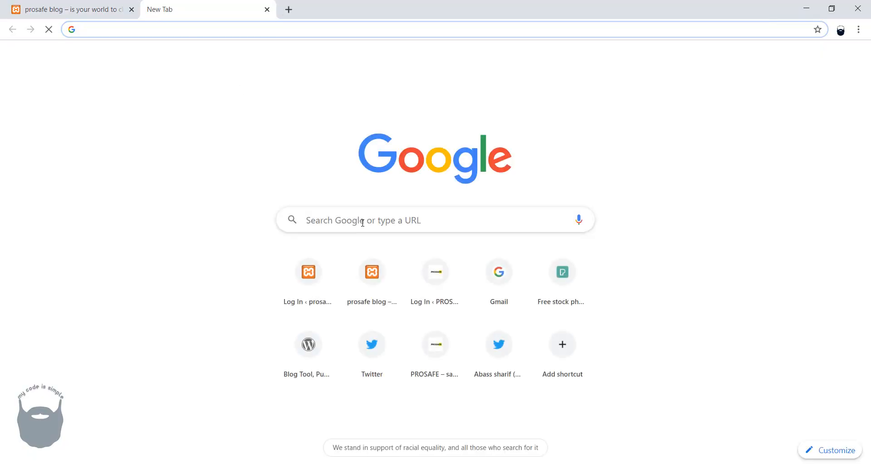
pyautogui.click(363, 223)
pyautogui.write('f')
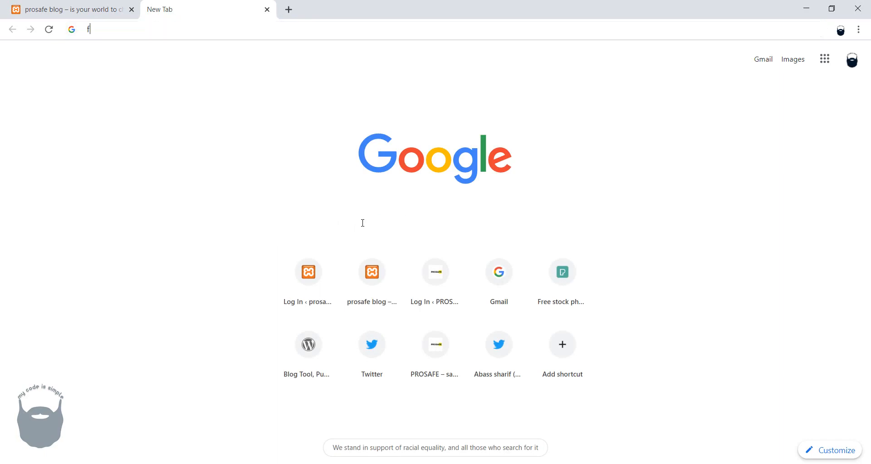
pyautogui.write('ree')
pyautogui.write(' hosting')
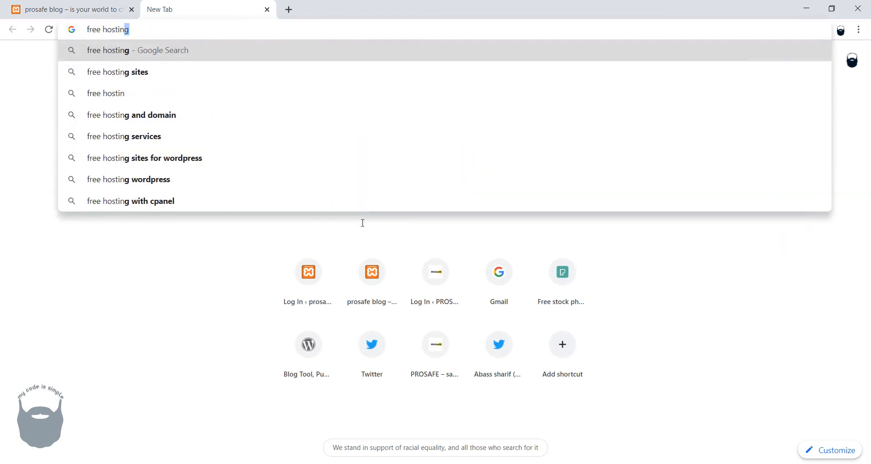
pyautogui.press('Return')
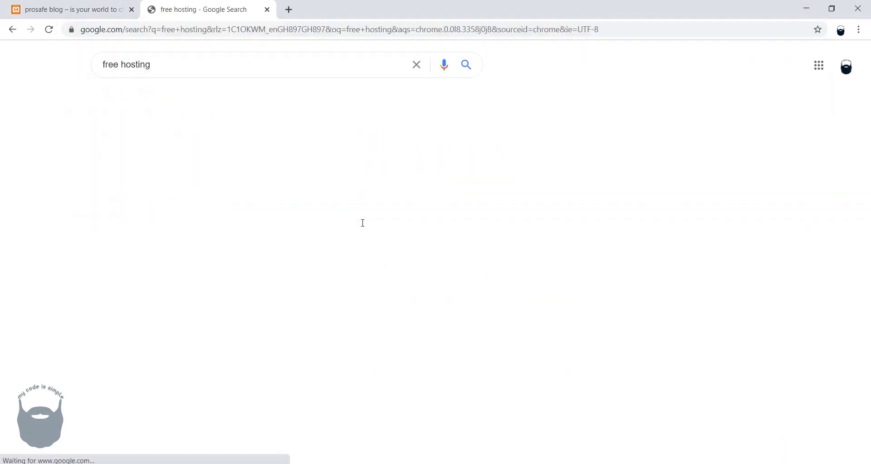
# - Scroll the results and open the 000webhost result
pyautogui.scroll(-7, 363, 227)
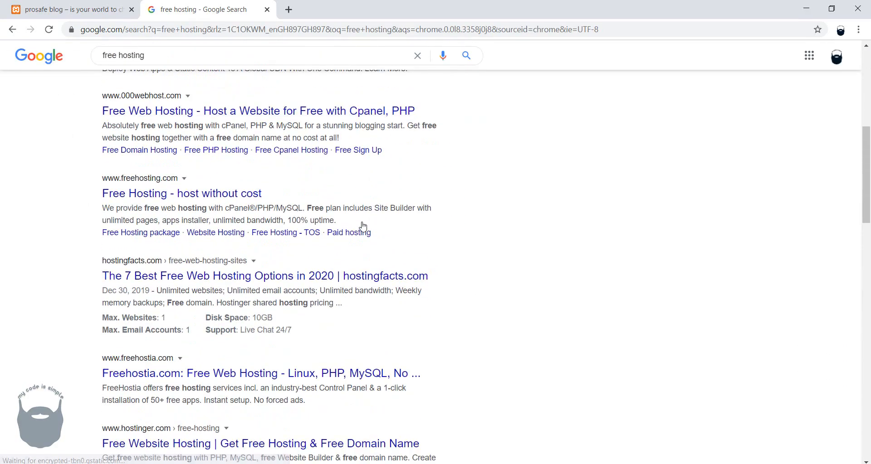
pyautogui.scroll(-5, 363, 226)
pyautogui.scroll(-3, 363, 226)
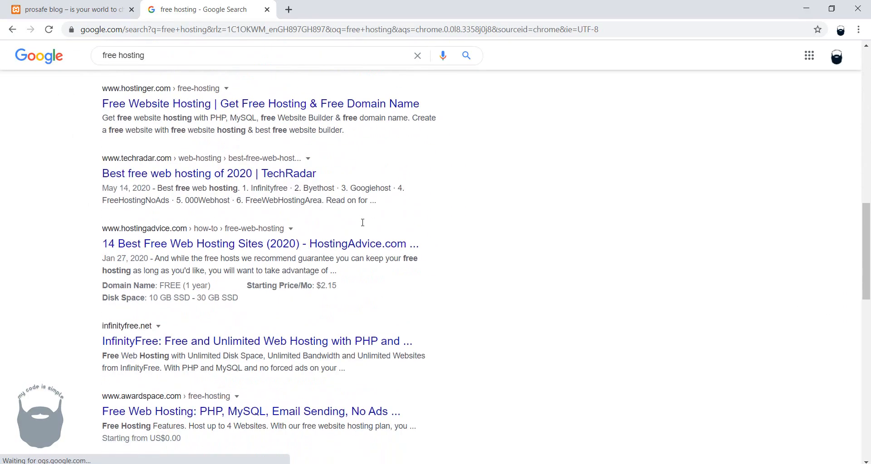
pyautogui.scroll(15, 364, 226)
pyautogui.scroll(-4, 537, 255)
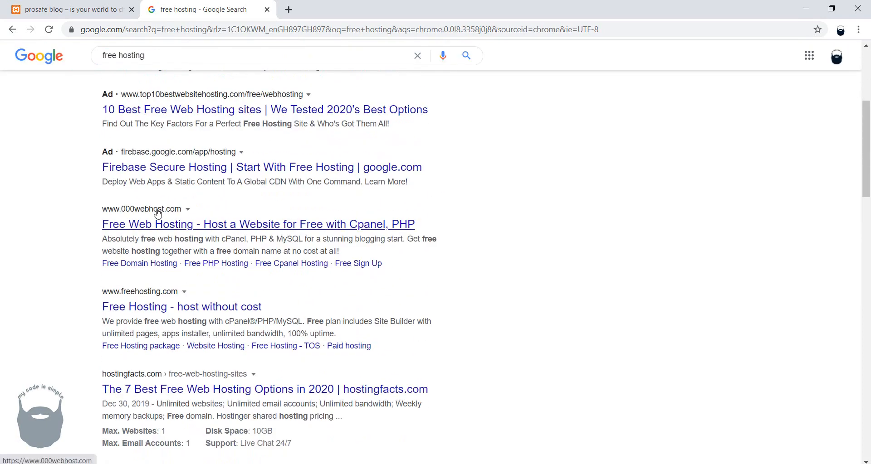
pyautogui.click(158, 213)
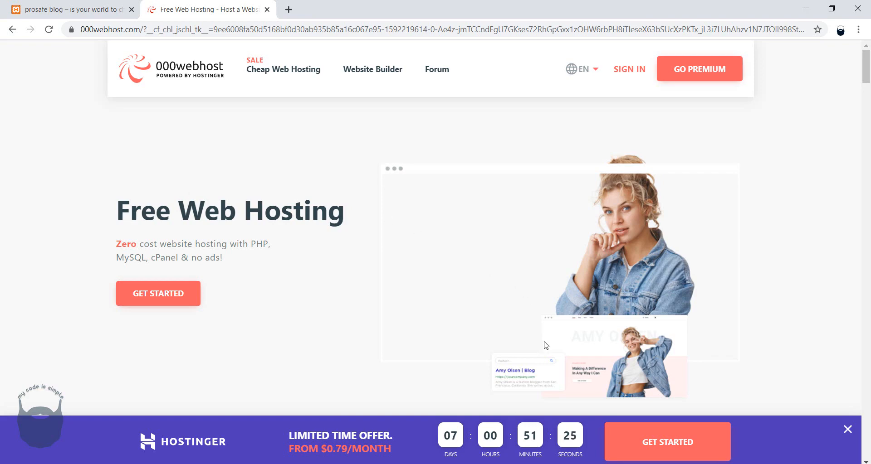
# - Go to the hosting plans and start the free sign-up for the $0 plan
pyautogui.click(176, 294)
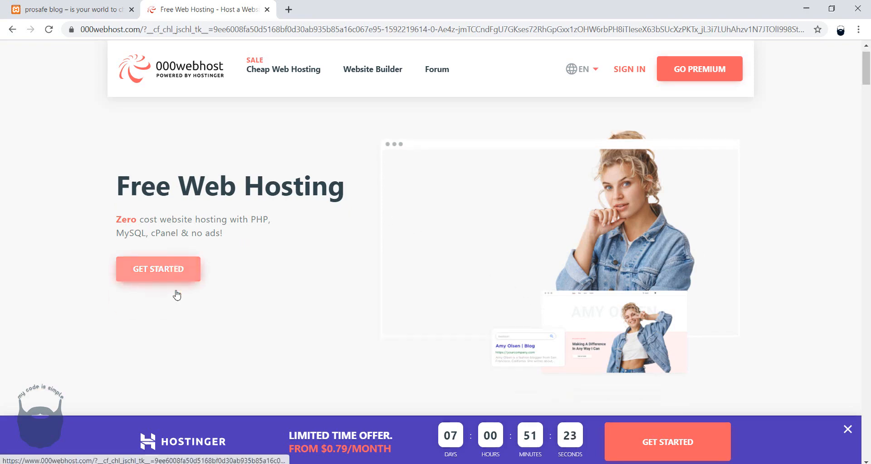
pyautogui.scroll(-5, 177, 294)
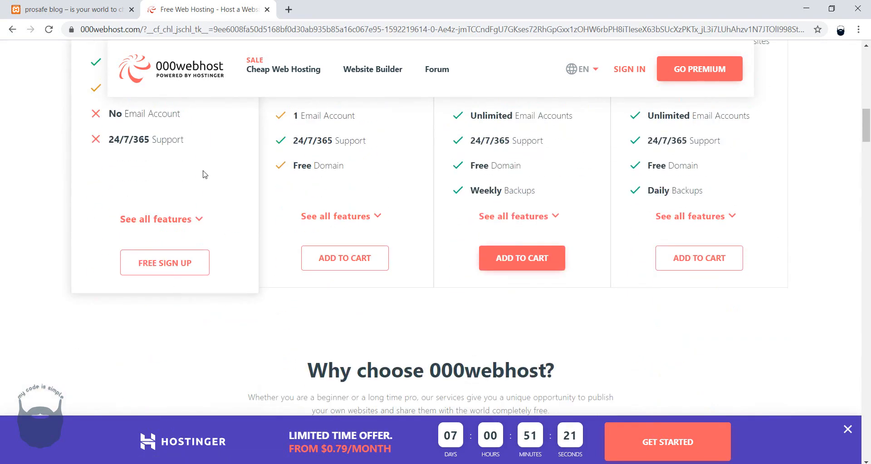
pyautogui.scroll(8, 181, 196)
pyautogui.scroll(-5, 180, 196)
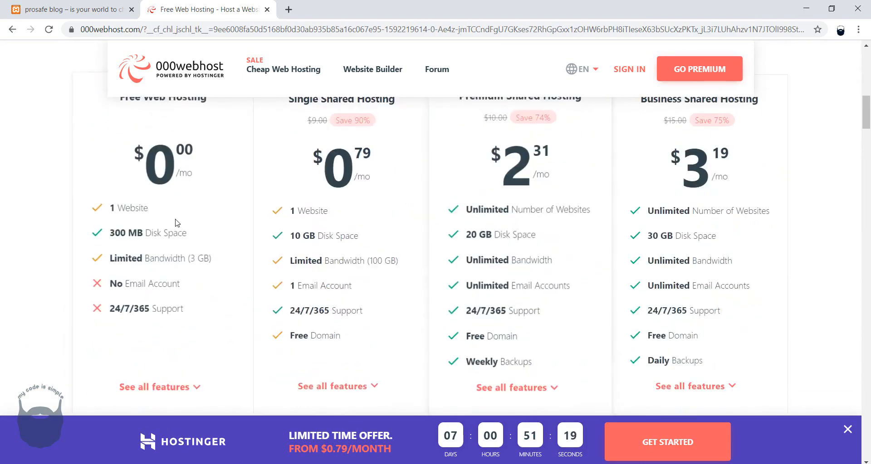
pyautogui.scroll(-4, 183, 196)
pyautogui.scroll(1, 143, 132)
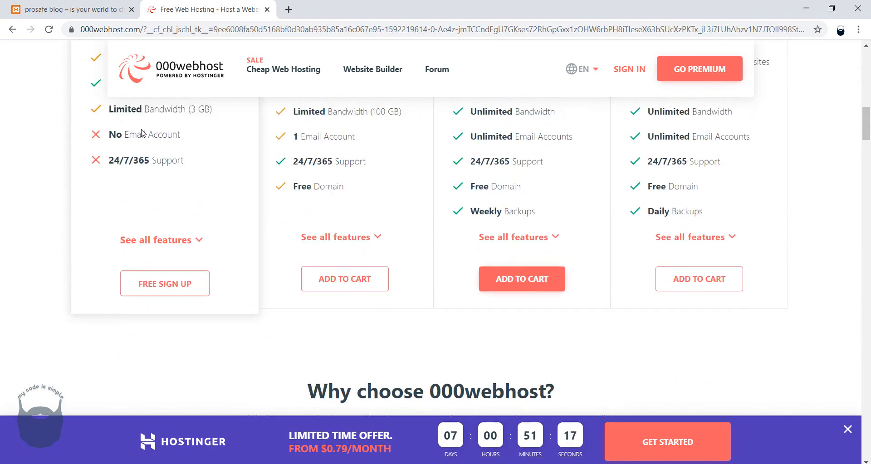
pyautogui.scroll(-2, 156, 200)
pyautogui.click(159, 210)
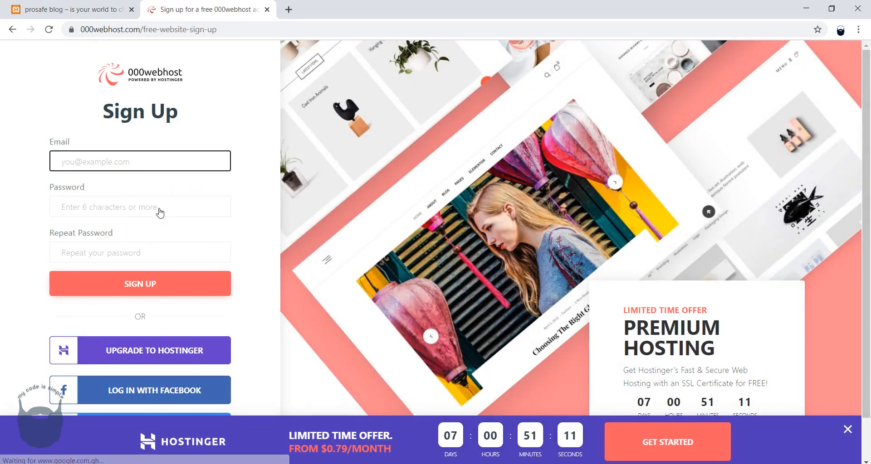
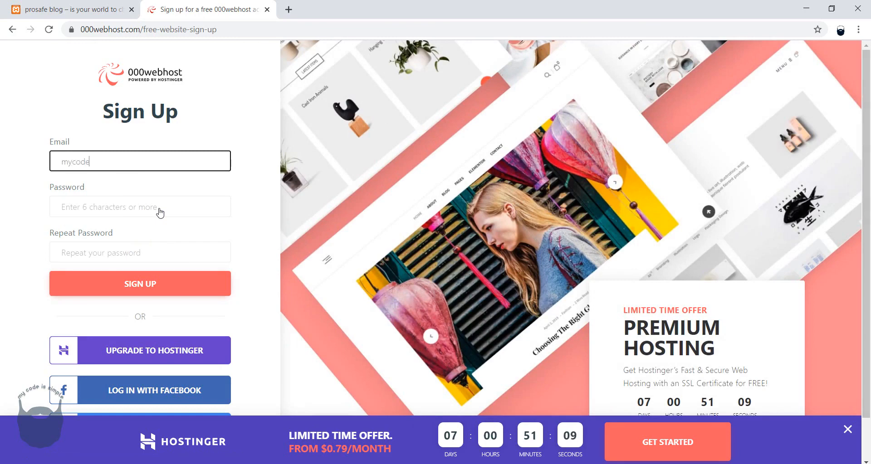
# - Enter the account e-mail, the password and its repeat, and submit the form
pyautogui.click(159, 212)
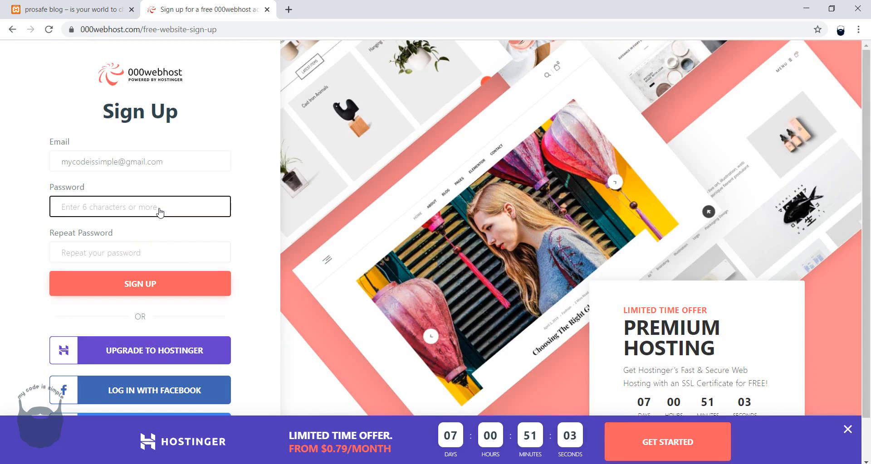
pyautogui.press('Tab')
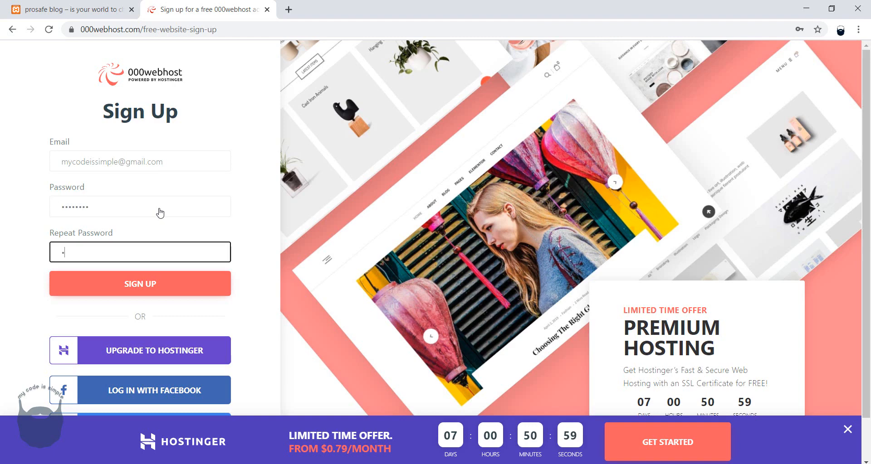
pyautogui.click(137, 287)
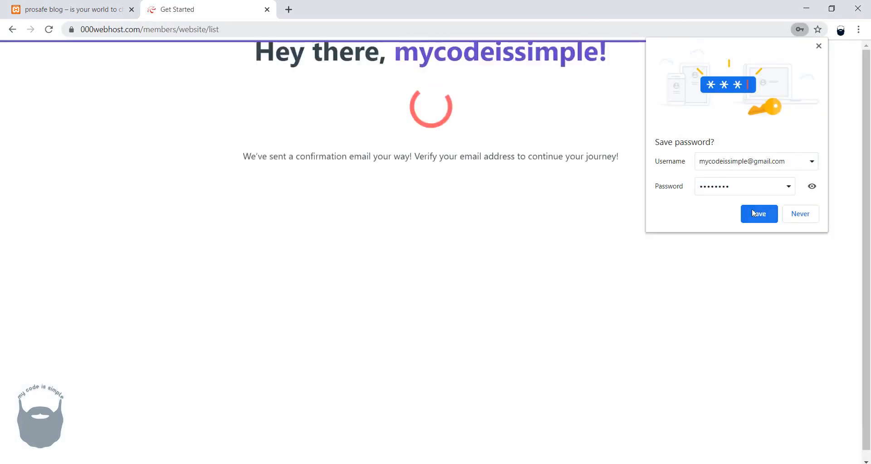
# - Dismiss the save-password prompt and follow the verification link in Gmail's 000webhost email
pyautogui.click(756, 215)
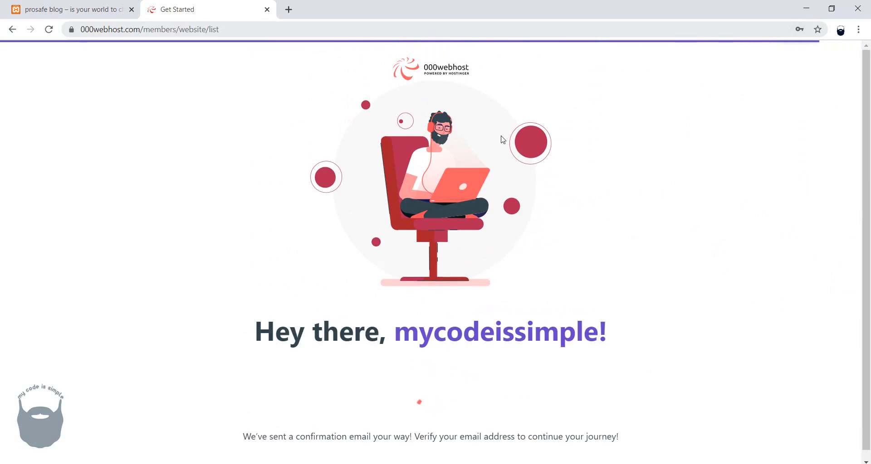
pyautogui.moveTo(0, 63); pyautogui.dragTo(149, 63)
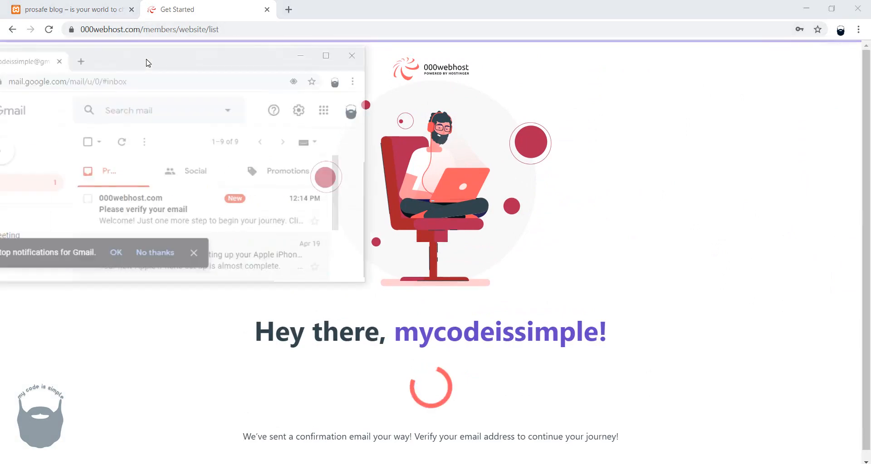
pyautogui.doubleClick(148, 63)
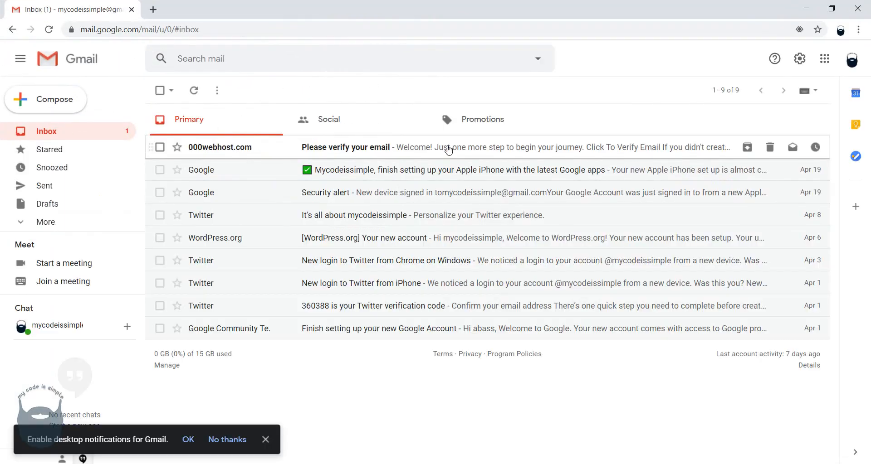
pyautogui.click(448, 149)
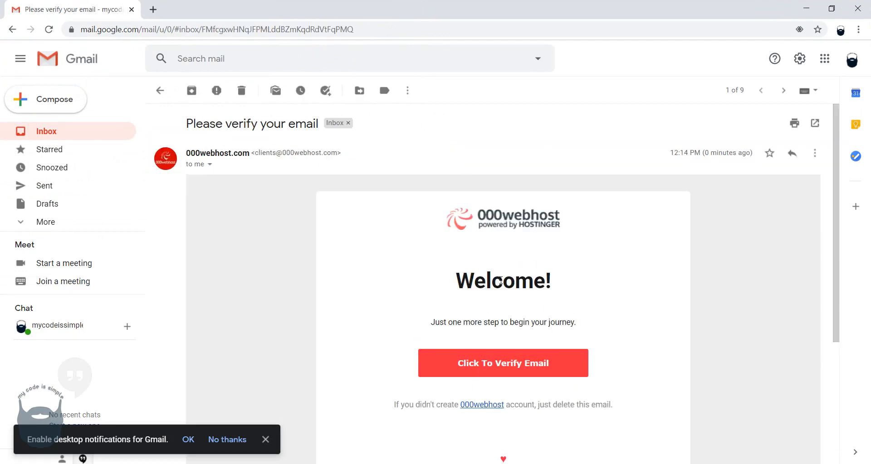
pyautogui.click(508, 370)
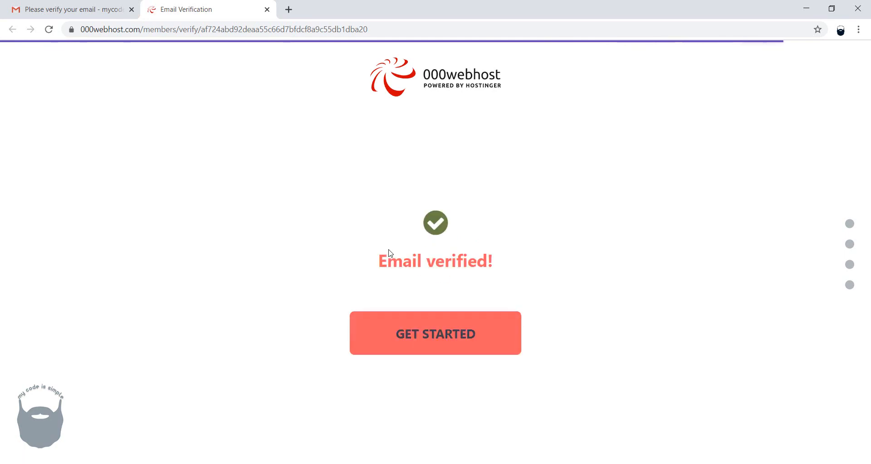
# - Begin setup, choose Other as the site's purpose, and skip the Chrome recommendation
pyautogui.click(450, 339)
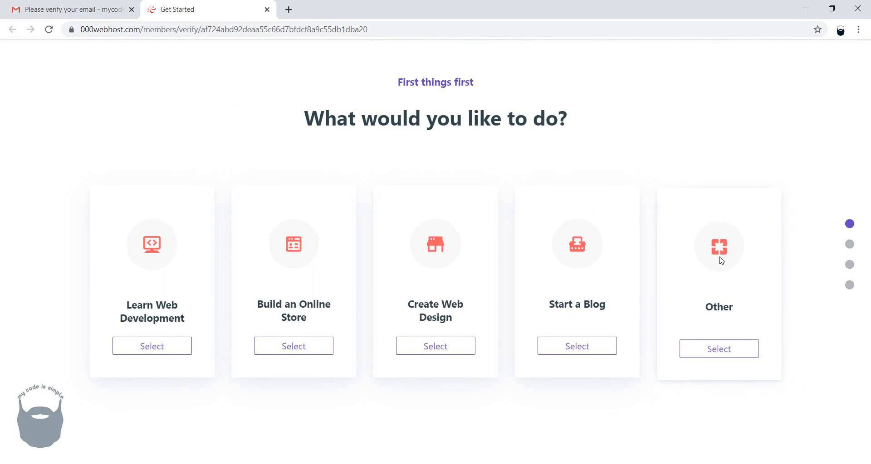
pyautogui.click(728, 351)
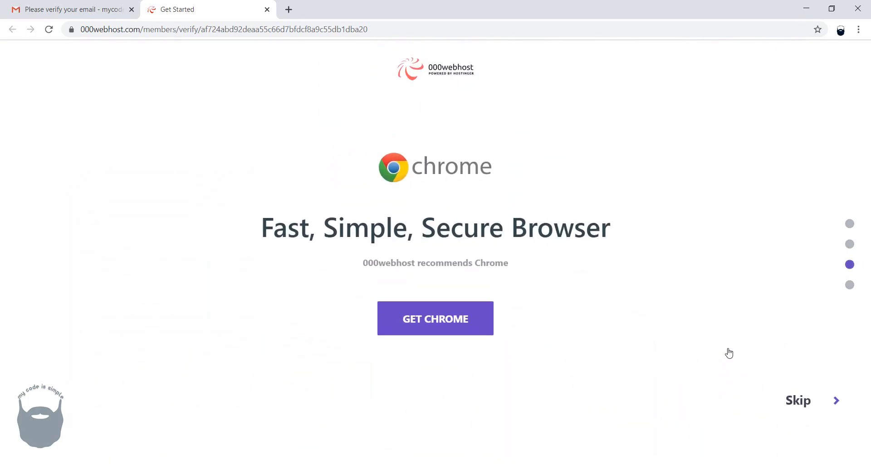
pyautogui.click(806, 410)
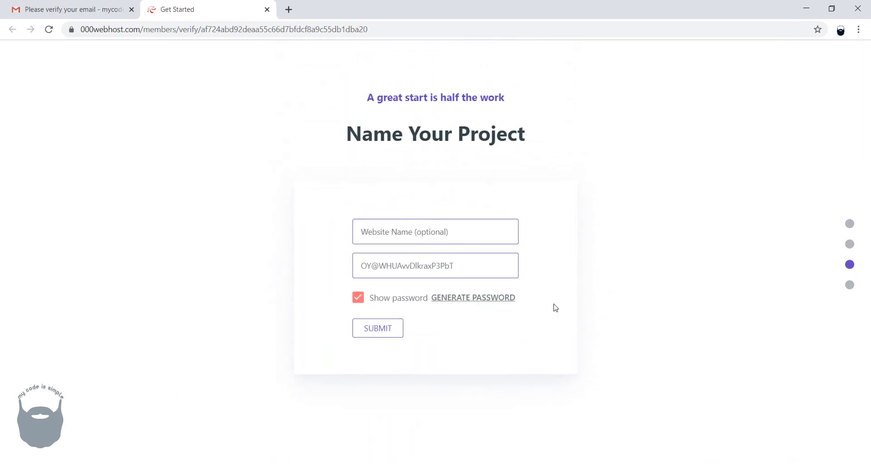
# - Name the project focalpoint, replace the generated password with a custom one, and submit
pyautogui.click(470, 234)
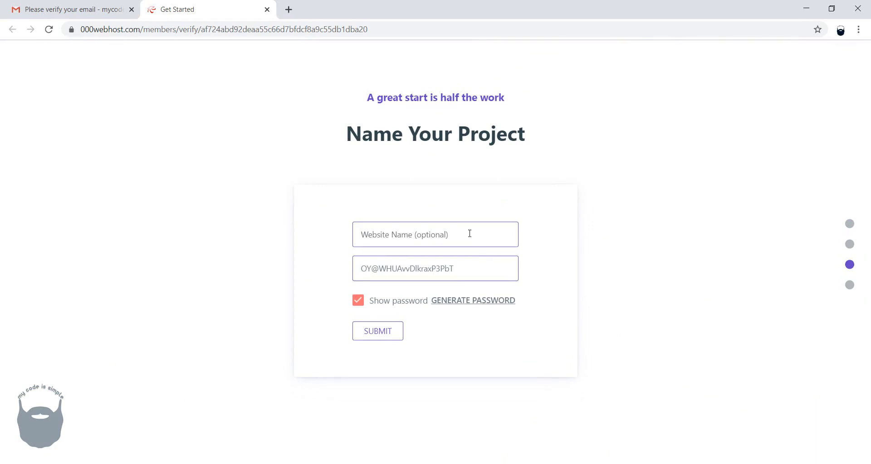
pyautogui.write('focalpoint')
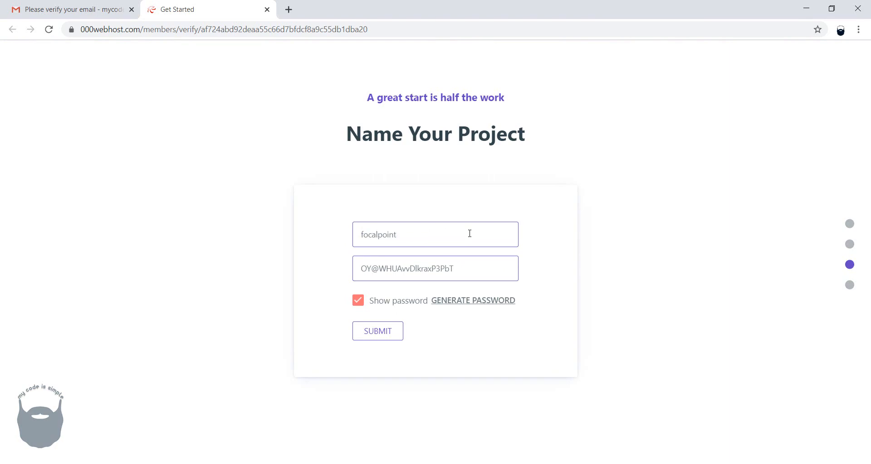
pyautogui.moveTo(490, 271); pyautogui.dragTo(263, 266)
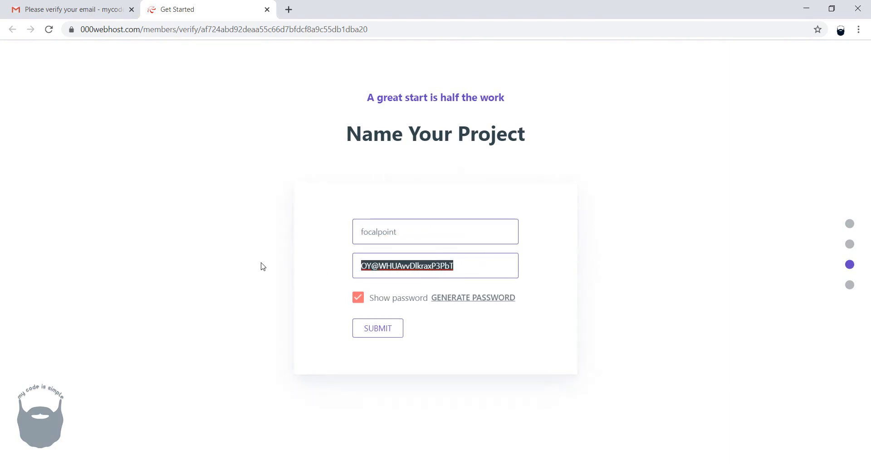
pyautogui.press('BackSpace')
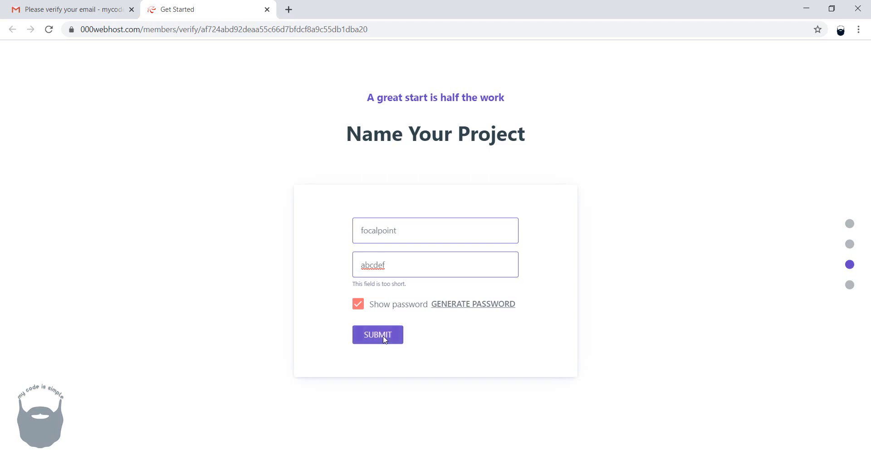
pyautogui.moveTo(405, 275); pyautogui.dragTo(289, 264)
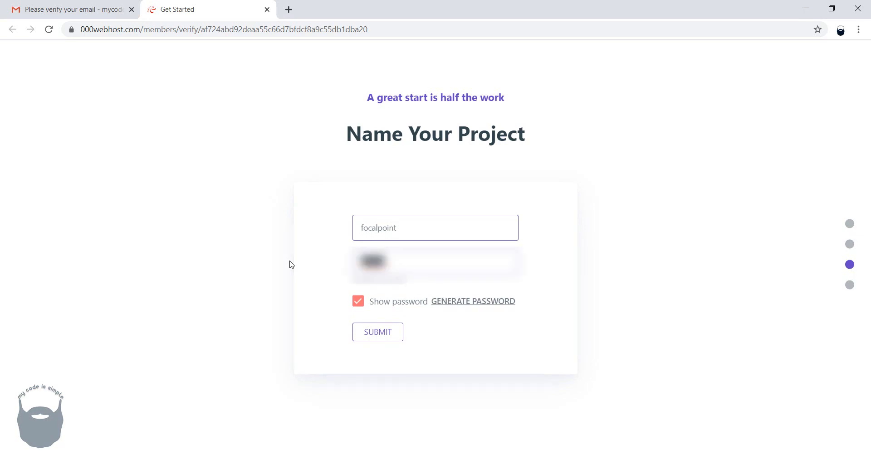
pyautogui.write('*****')
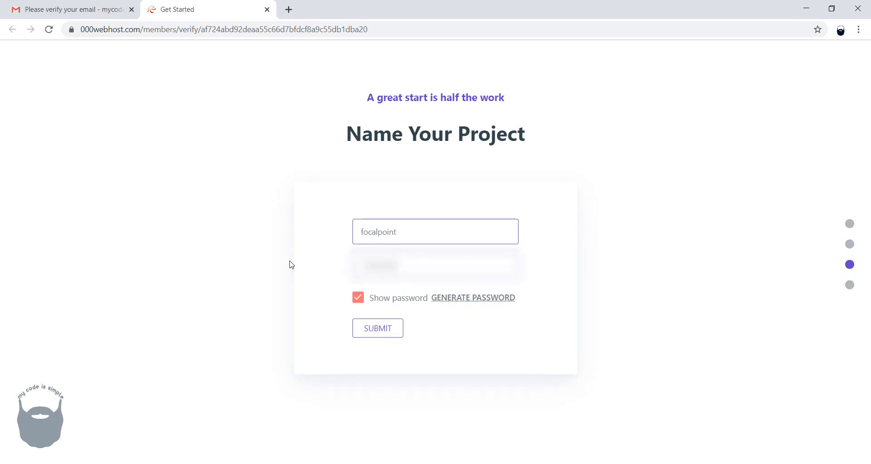
pyautogui.click(395, 345)
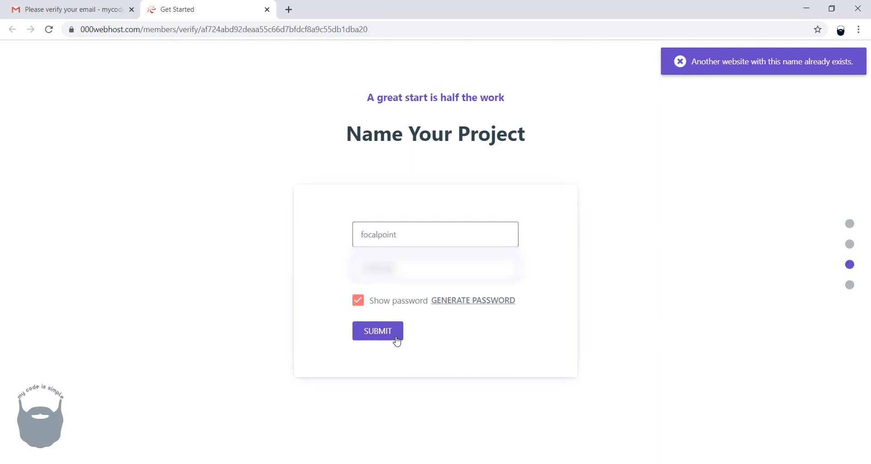
# - Append 'blog' to make the taken name focalpointblog and resubmit
pyautogui.click(401, 236)
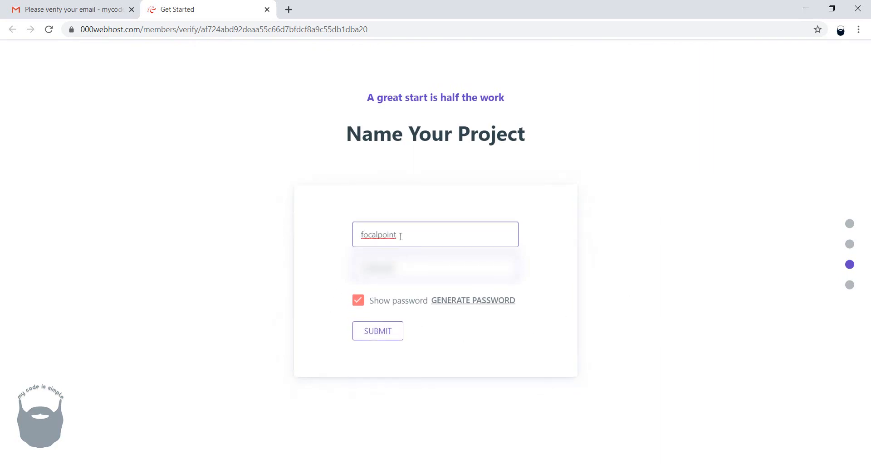
pyautogui.write('blog')
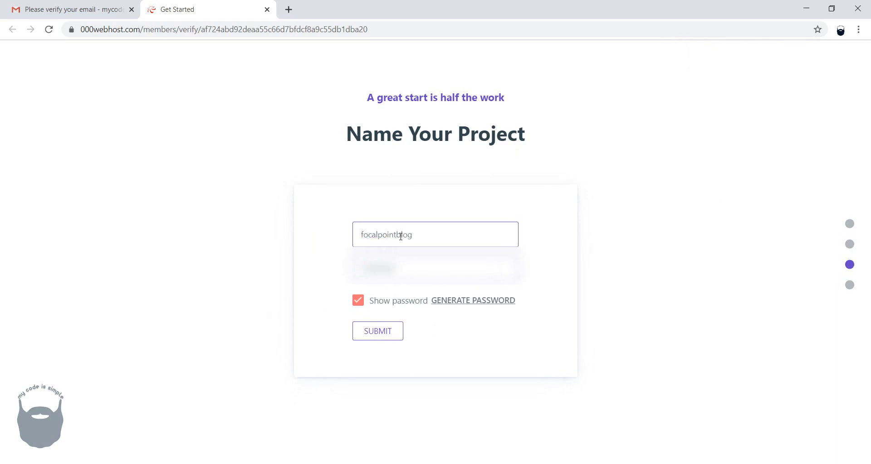
pyautogui.click(383, 332)
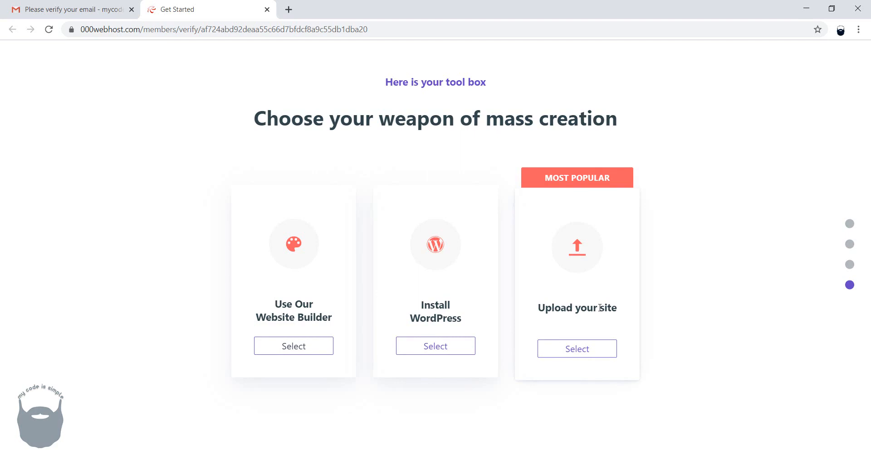
# - Choose Upload your site, open Manage Website for focalpointblog, then minimize the window
pyautogui.click(597, 356)
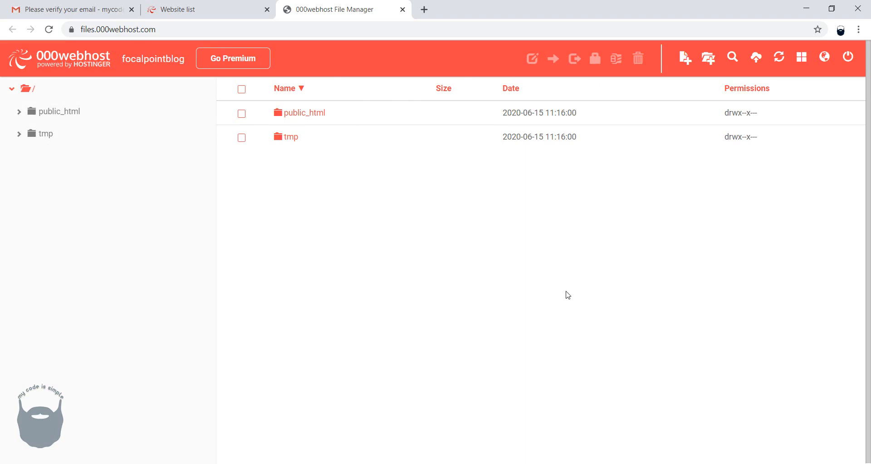
pyautogui.click(209, 10)
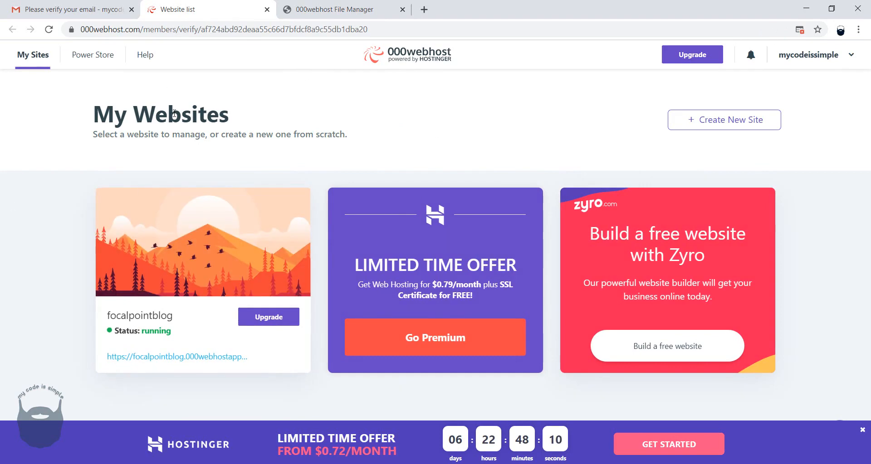
pyautogui.click(206, 254)
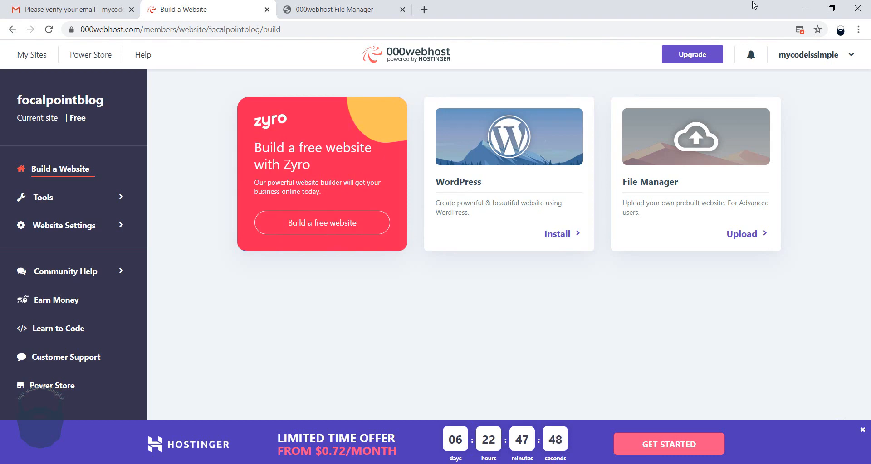
pyautogui.click(801, 9)
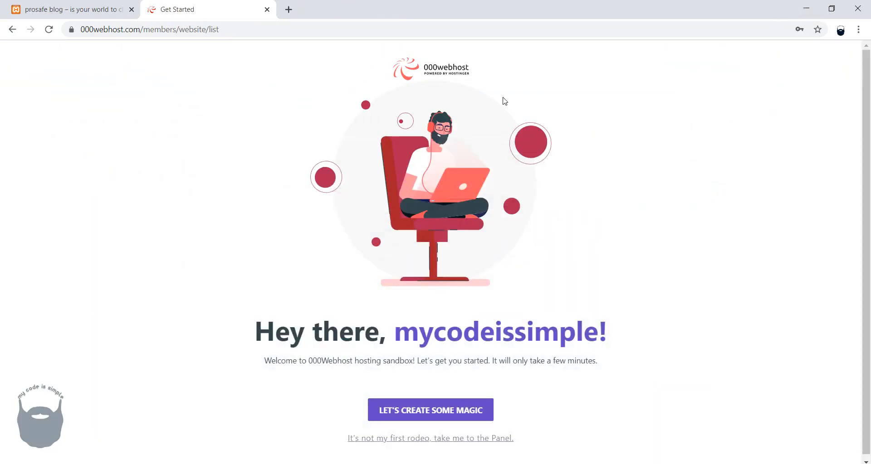
# - Launch local phpMyAdmin from the MySQL Admin button in XAMPP Control Panel
pyautogui.click(804, 10)
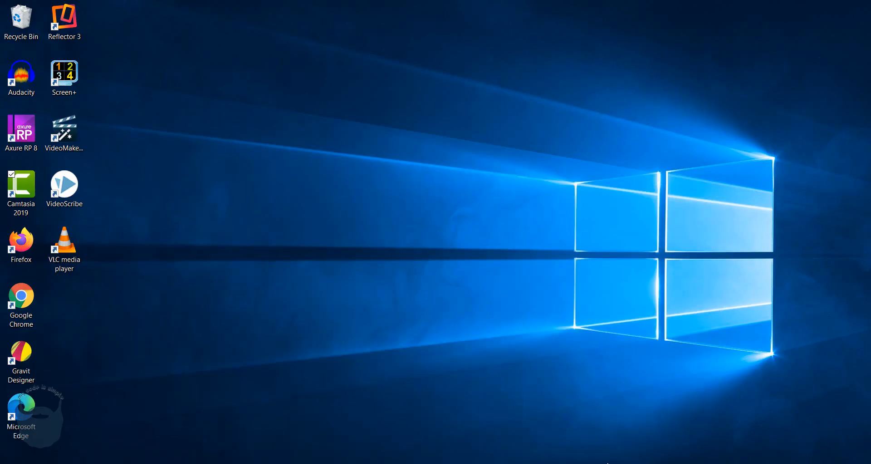
pyautogui.click(343, 463)
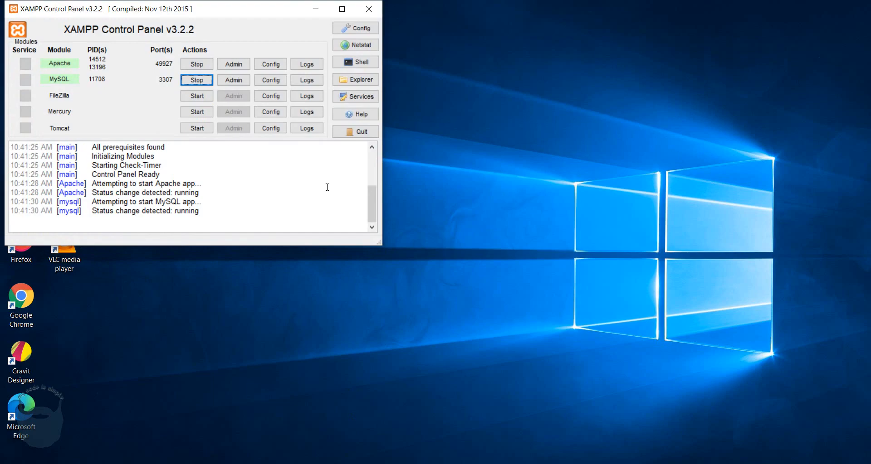
pyautogui.click(233, 81)
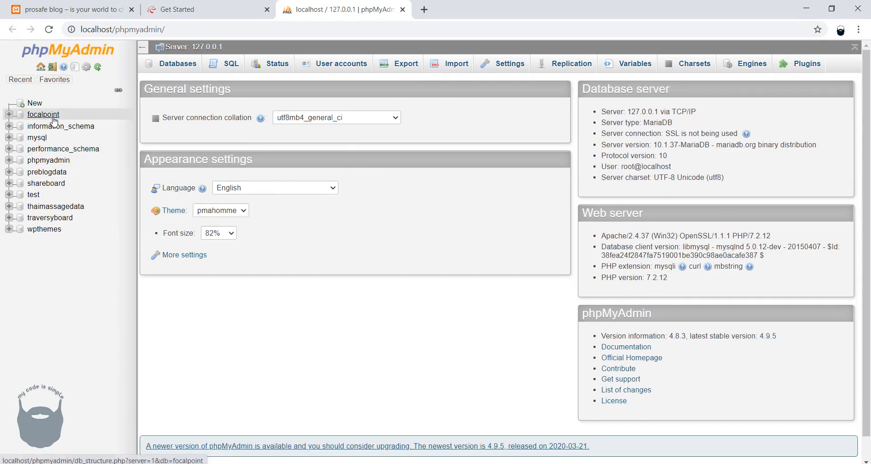
# - Select the focalpoint database in phpMyAdmin's navigation tree
pyautogui.click(54, 119)
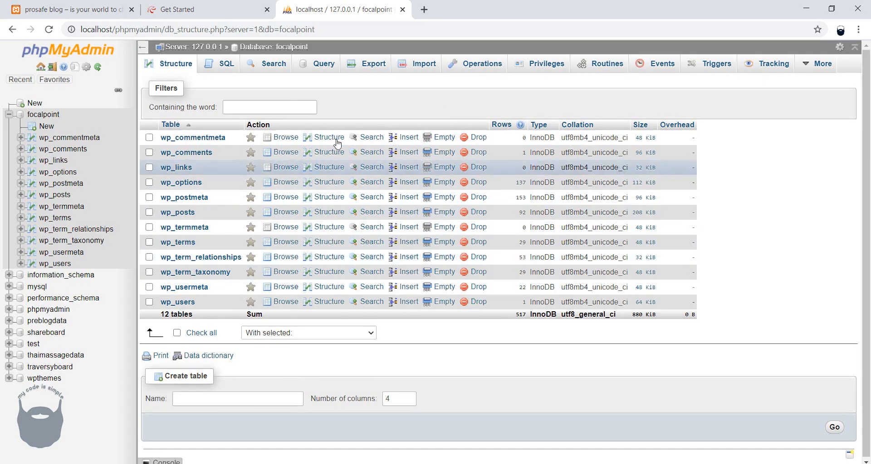
# - Export focalpoint as a Quick SQL dump and show focalpoint.sql in its folder
pyautogui.click(426, 68)
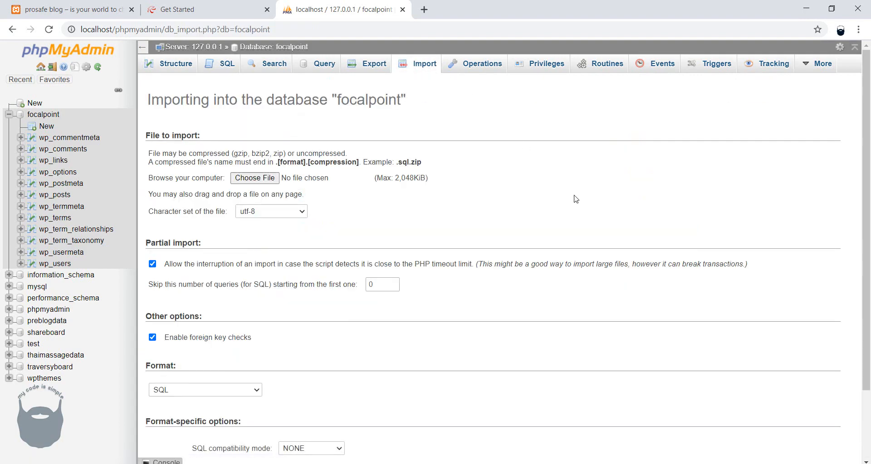
pyautogui.click(369, 69)
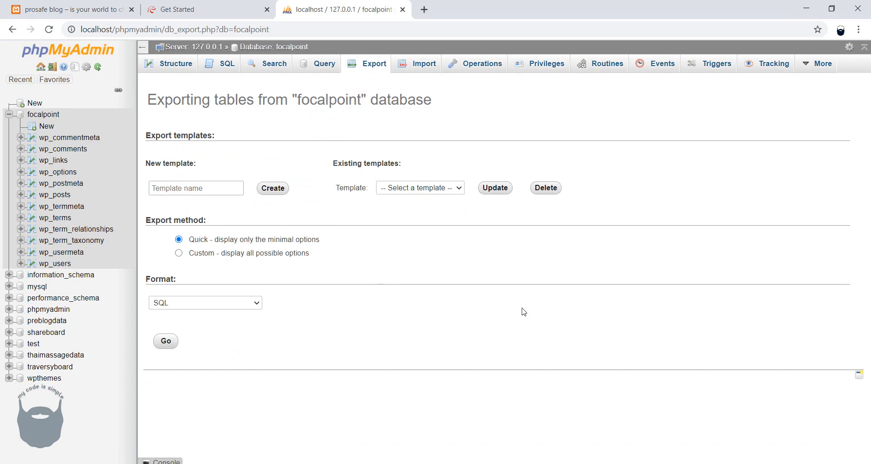
pyautogui.click(165, 343)
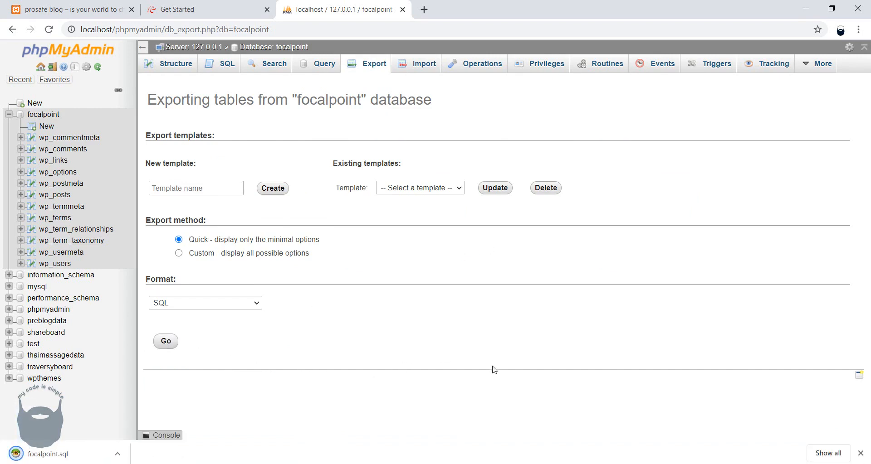
pyautogui.click(118, 454)
pyautogui.click(156, 415)
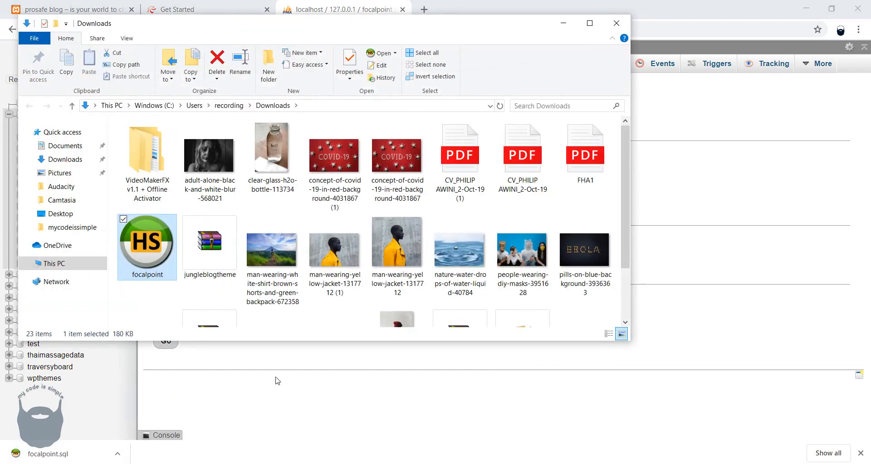
# - Right-click focalpoint.sql in Downloads, then bring Chrome back to the front
pyautogui.rightClick(153, 257)
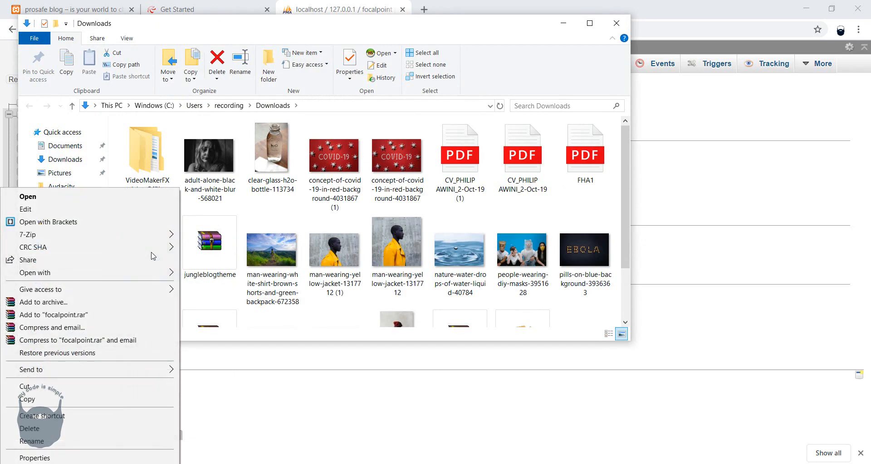
pyautogui.click(602, 4)
# - Search 'brackets' in a new Chrome tab, open brackets.io, then bring the Downloads folder back
pyautogui.click(424, 10)
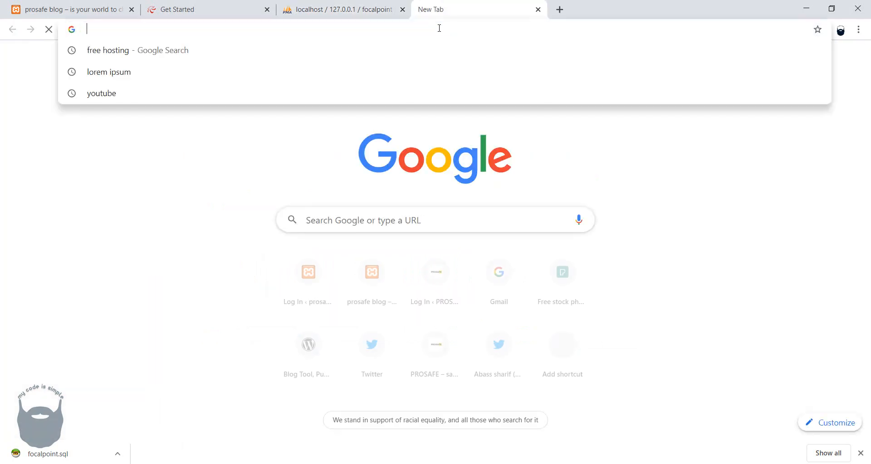
pyautogui.write('brack')
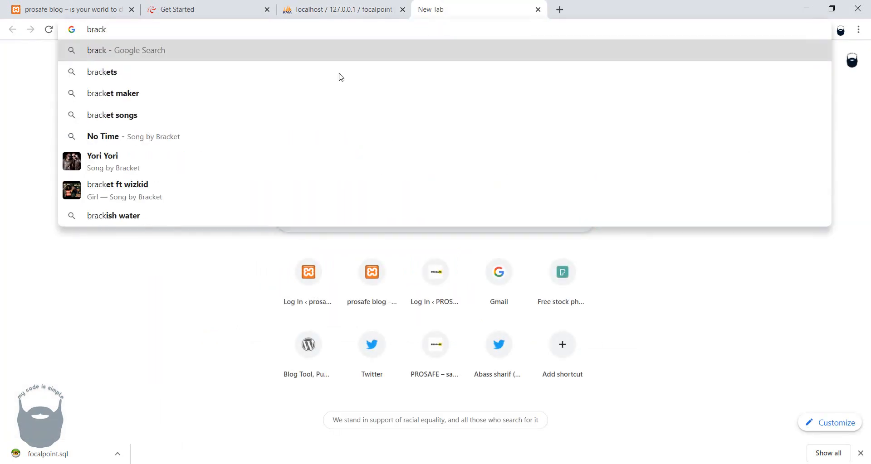
pyautogui.click(124, 75)
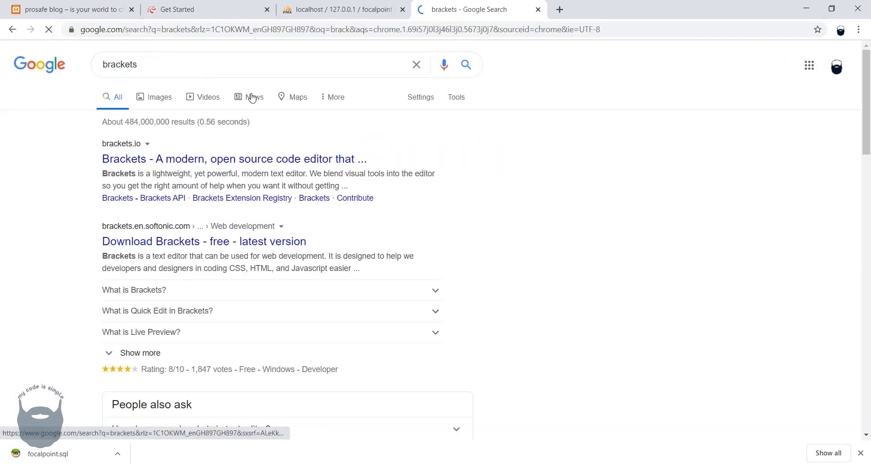
pyautogui.click(211, 160)
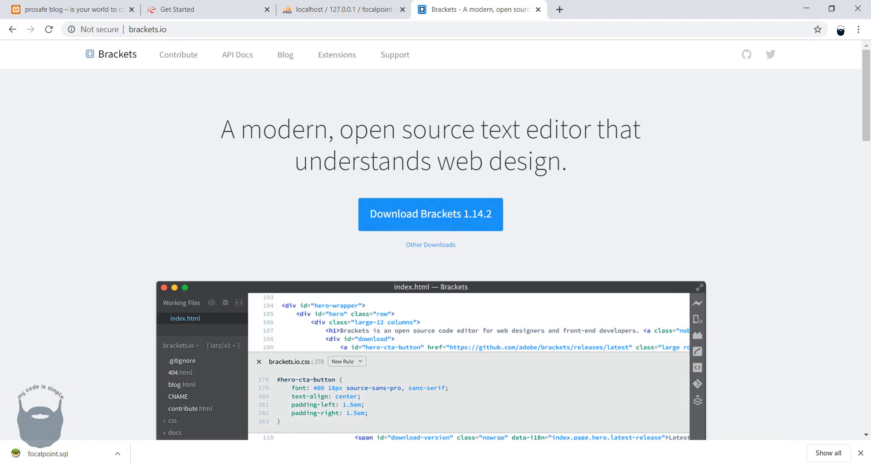
pyautogui.click(327, 422)
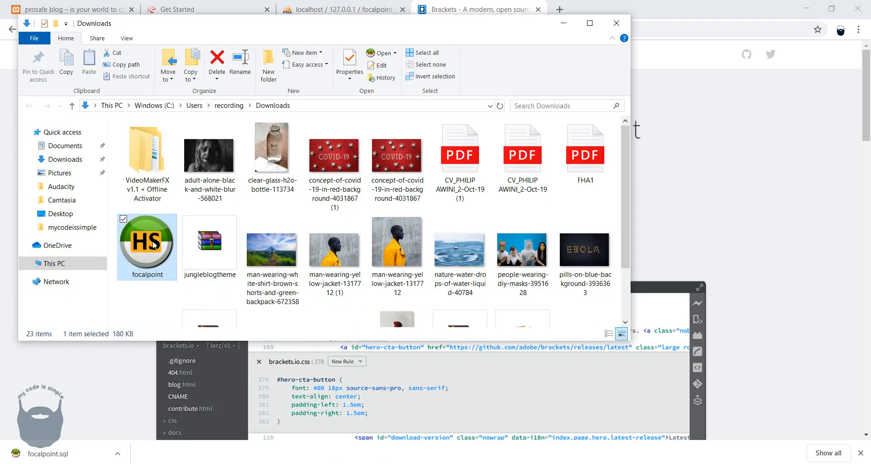
# - Open focalpoint.sql from Downloads in Brackets and scroll through its table definitions and data
pyautogui.rightClick(152, 245)
pyautogui.click(98, 222)
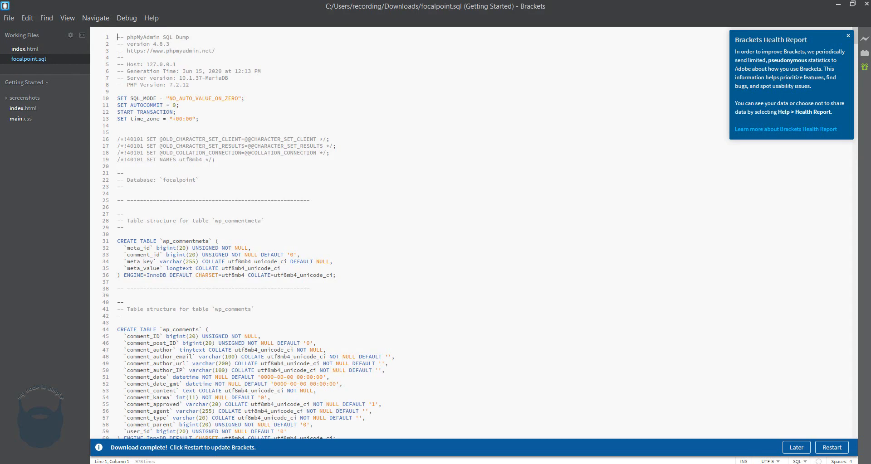
pyautogui.scroll(-9, 426, 249)
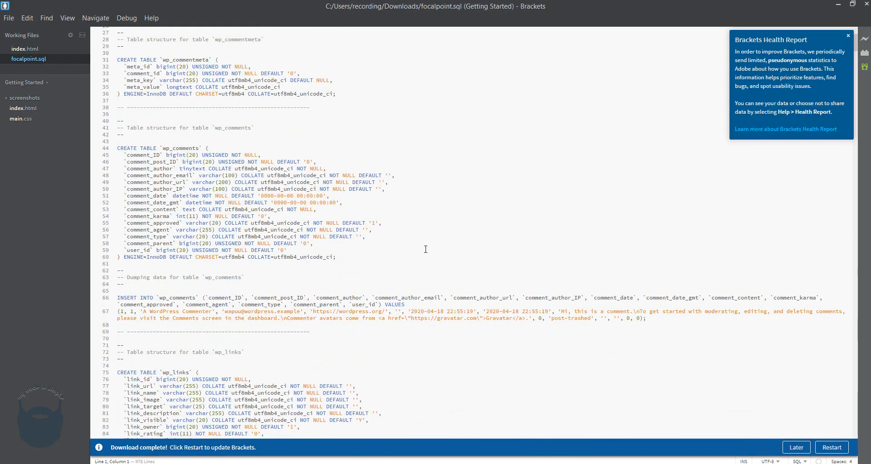
pyautogui.scroll(-7, 426, 249)
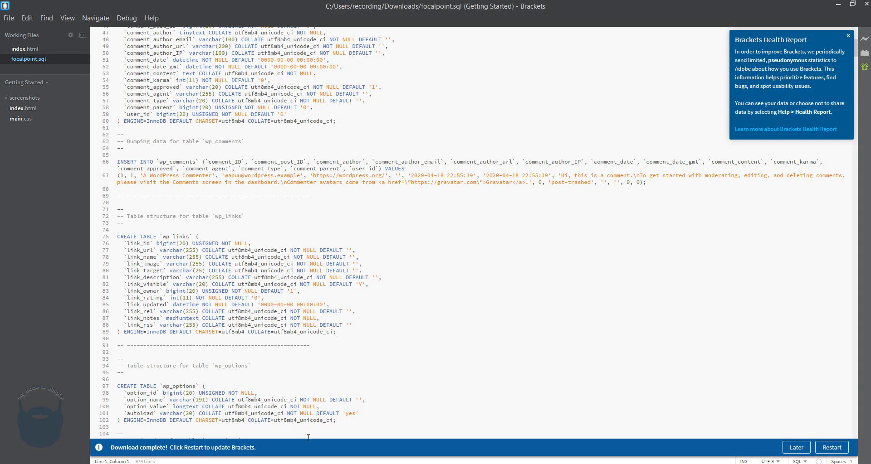
pyautogui.moveTo(321, 463)
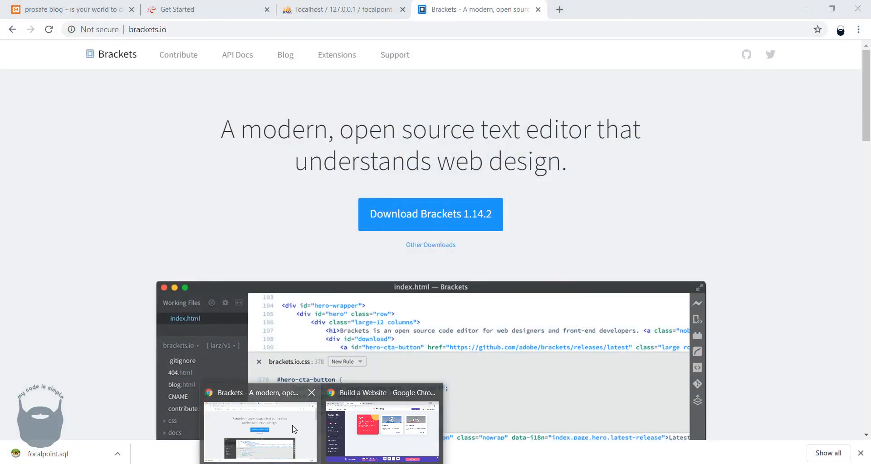
# - Select the localhost/focalpoint/ address in Chrome and detach the Website Settings tab
pyautogui.click(293, 429)
pyautogui.click(73, 9)
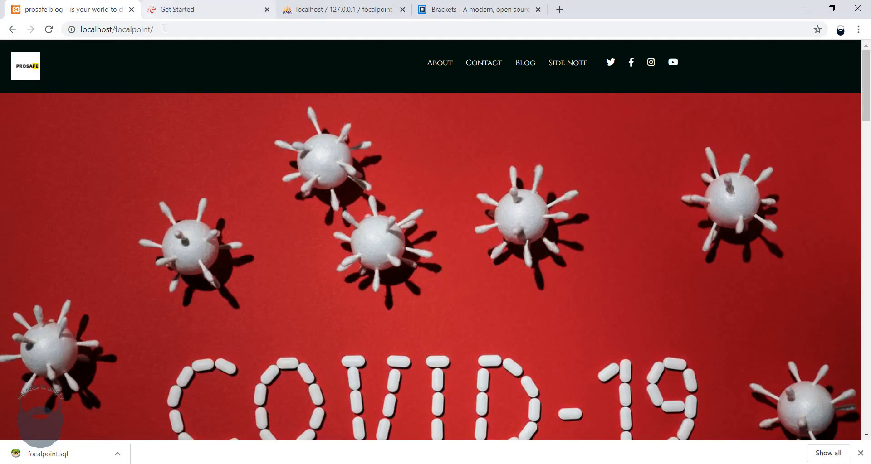
pyautogui.click(168, 28)
pyautogui.hotkey('ctrl', 'c')
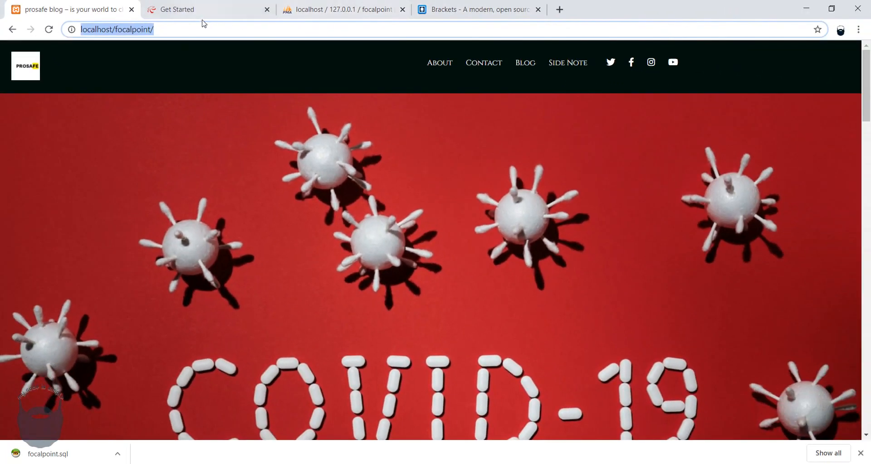
pyautogui.click(352, 19)
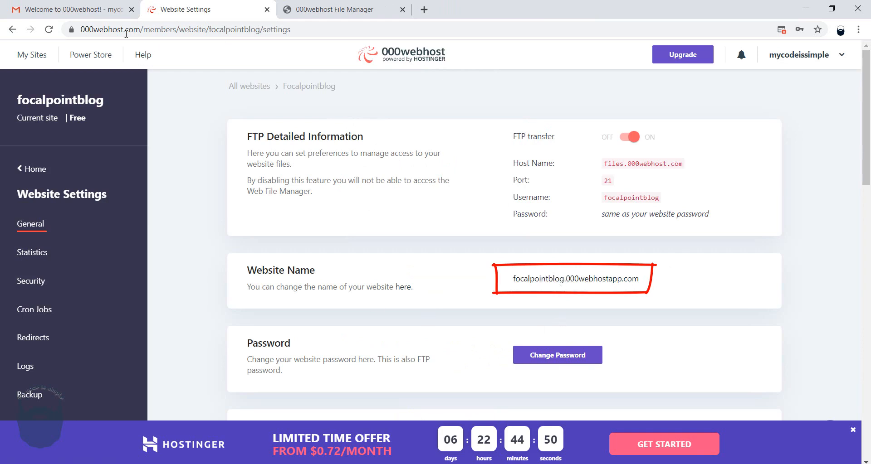
pyautogui.moveTo(249, 4); pyautogui.dragTo(209, 463)
pyautogui.moveTo(356, 463); pyautogui.dragTo(213, 9)
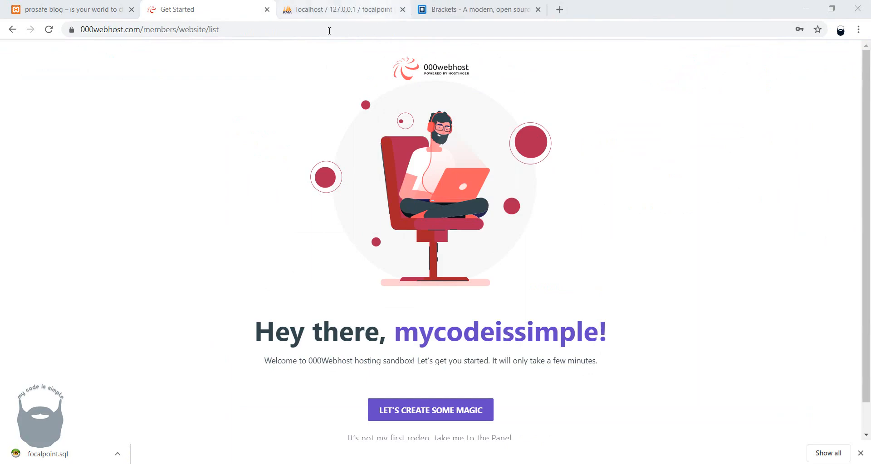
# - Close Get Started, dock Website Settings in the main window, and return to the local blog
pyautogui.click(267, 9)
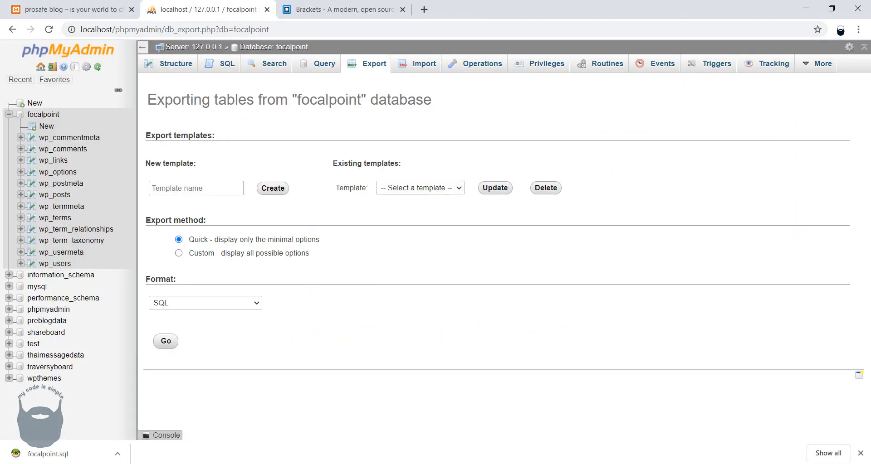
pyautogui.moveTo(126, 28); pyautogui.dragTo(226, 5)
pyautogui.click(78, 11)
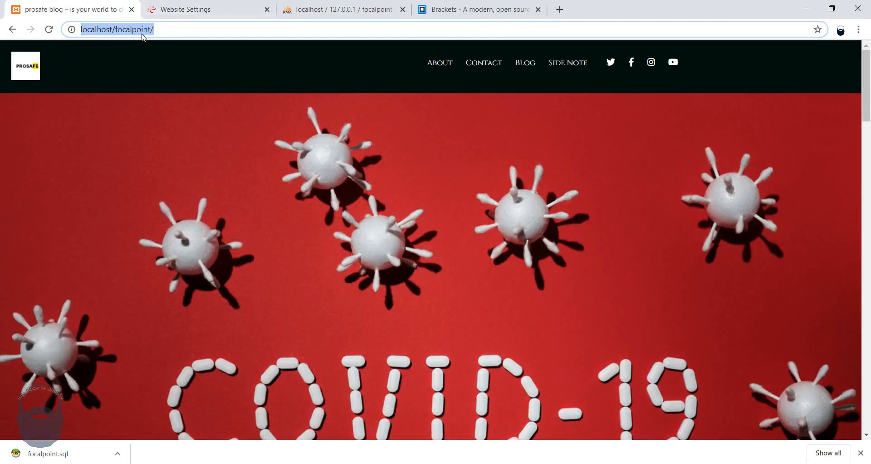
pyautogui.click(200, 9)
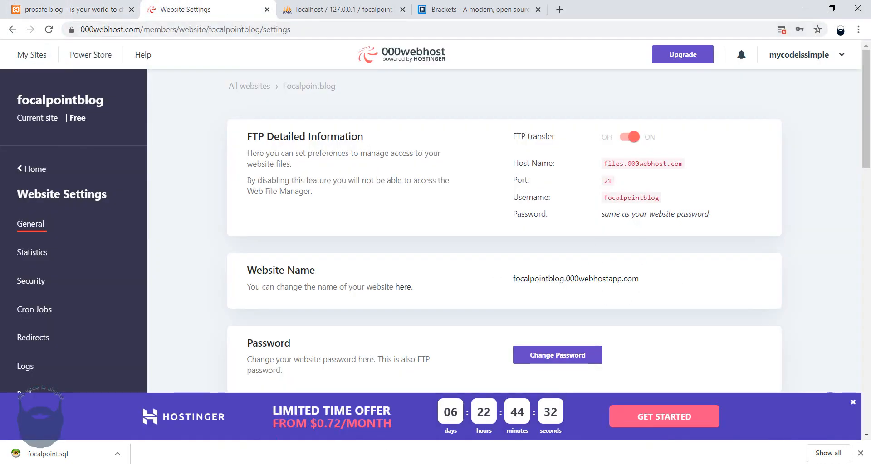
pyautogui.hotkey('ctrl', '1')
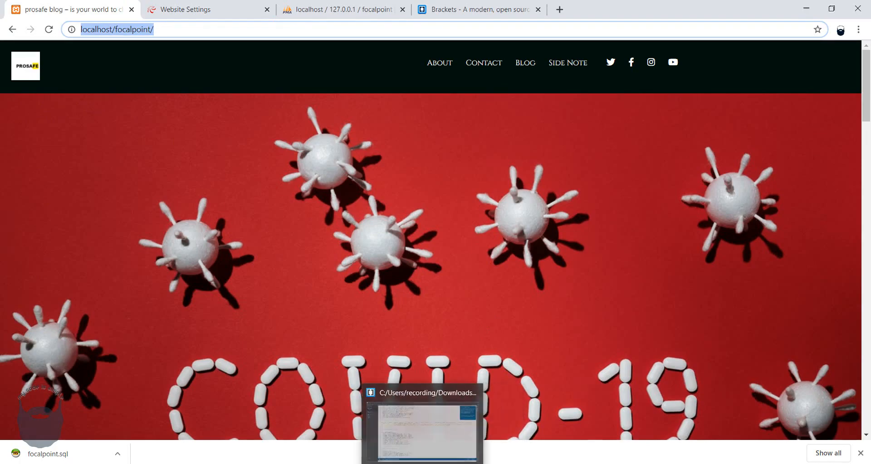
pyautogui.click(422, 418)
pyautogui.click(418, 272)
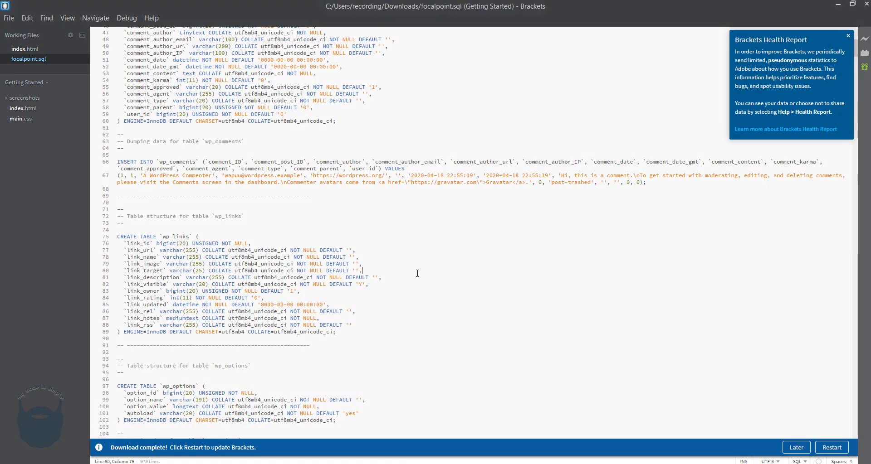
pyautogui.click(27, 18)
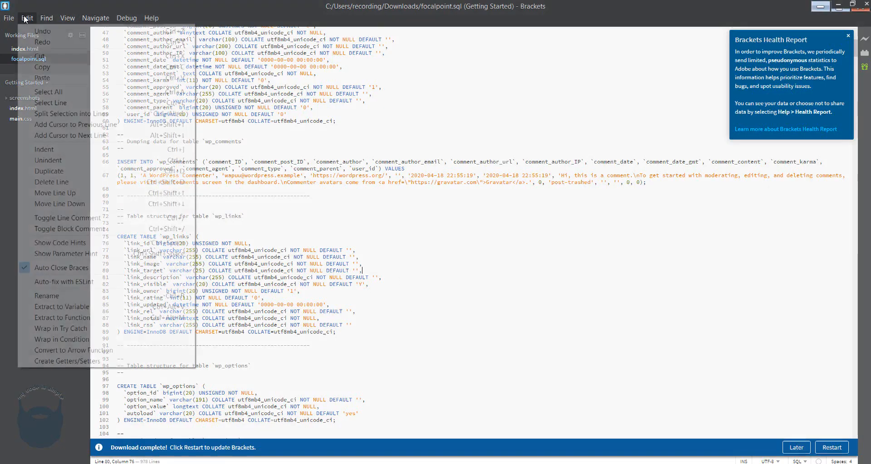
pyautogui.moveTo(50, 19)
pyautogui.click(80, 123)
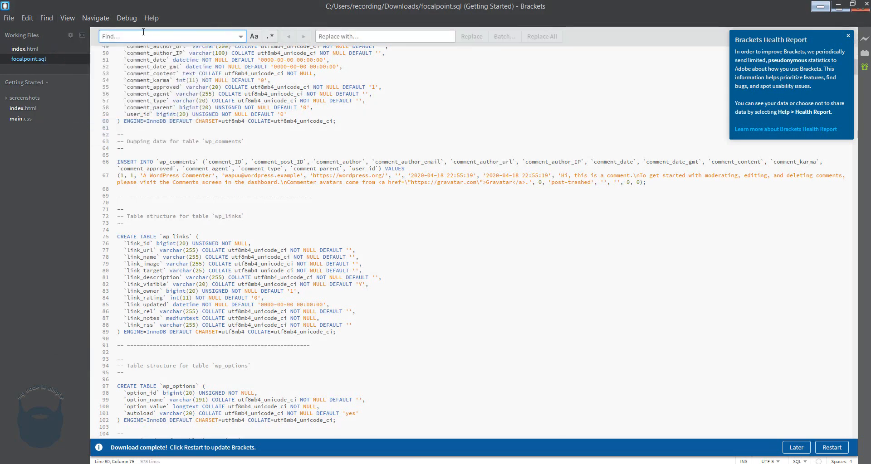
pyautogui.hotkey('ctrl', 'v')
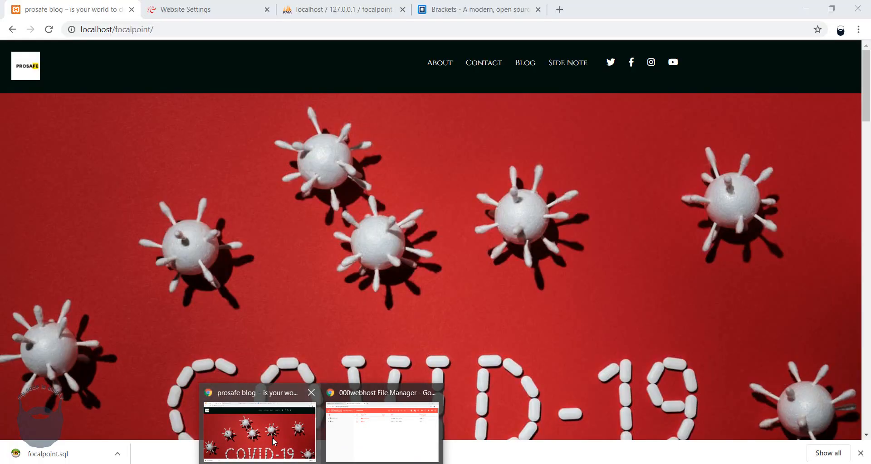
# - Load focalpointblog.000webhostapp.com from Website Settings in a new tab and copy its URL
pyautogui.click(272, 437)
pyautogui.click(197, 10)
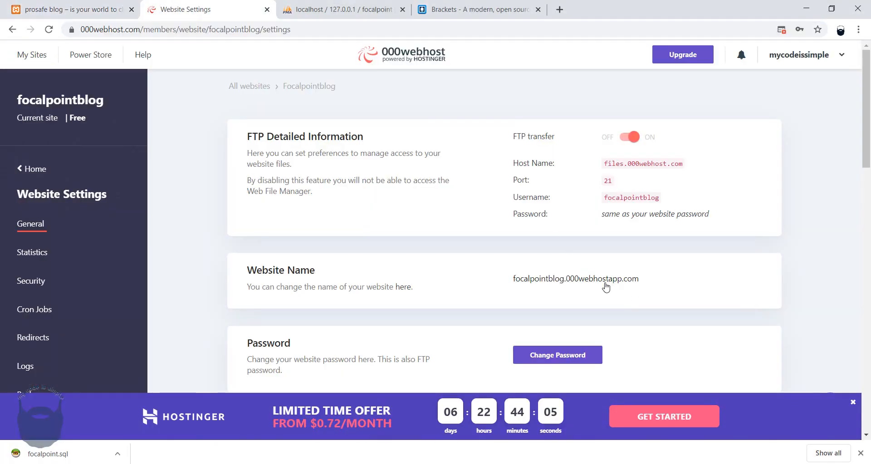
pyautogui.moveTo(641, 283); pyautogui.dragTo(511, 298)
pyautogui.hotkey('ctrl', 'c')
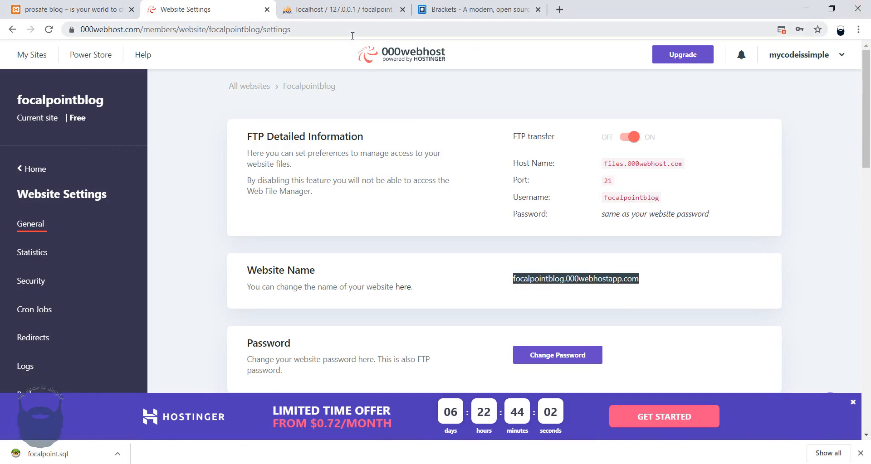
pyautogui.click(559, 9)
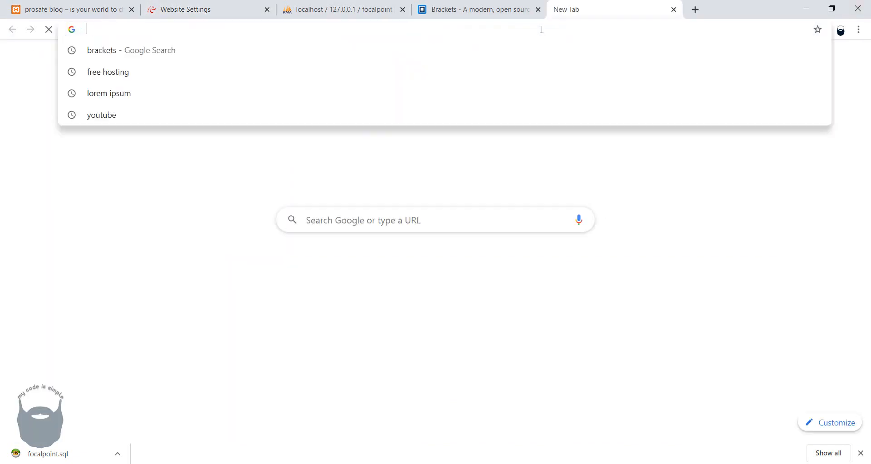
pyautogui.hotkey('ctrl', 'v')
pyautogui.press('Return')
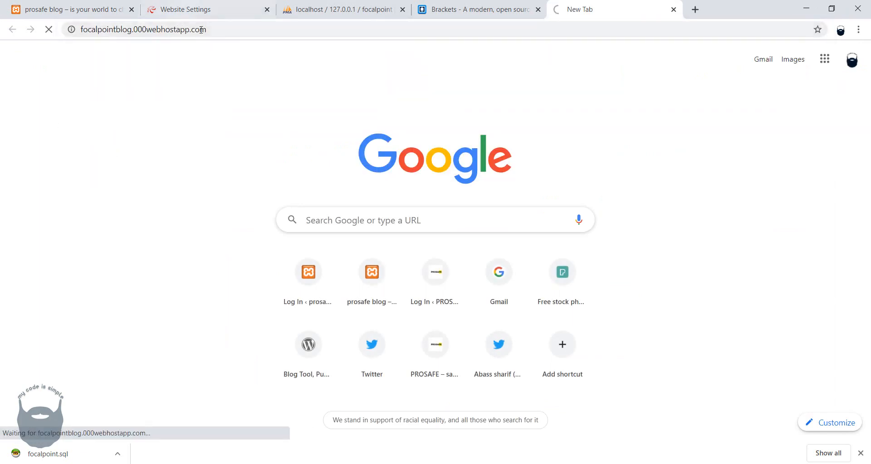
pyautogui.click(299, 28)
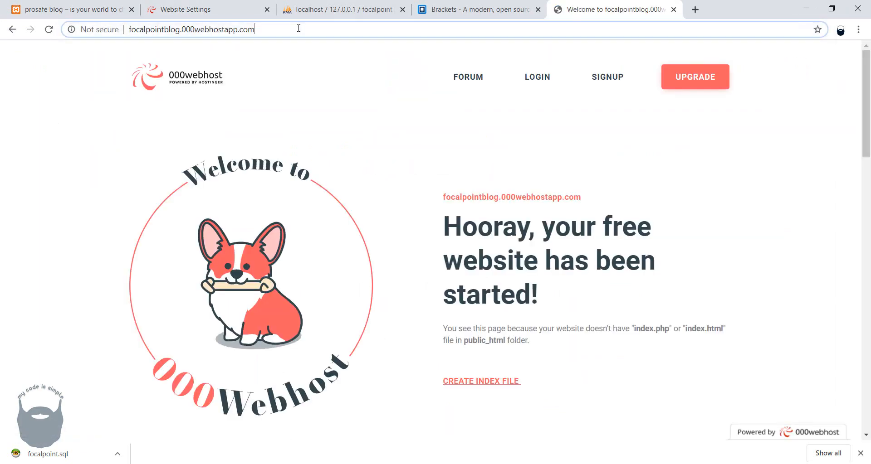
pyautogui.hotkey('ctrl', 'a')
pyautogui.hotkey('ctrl', 'c')
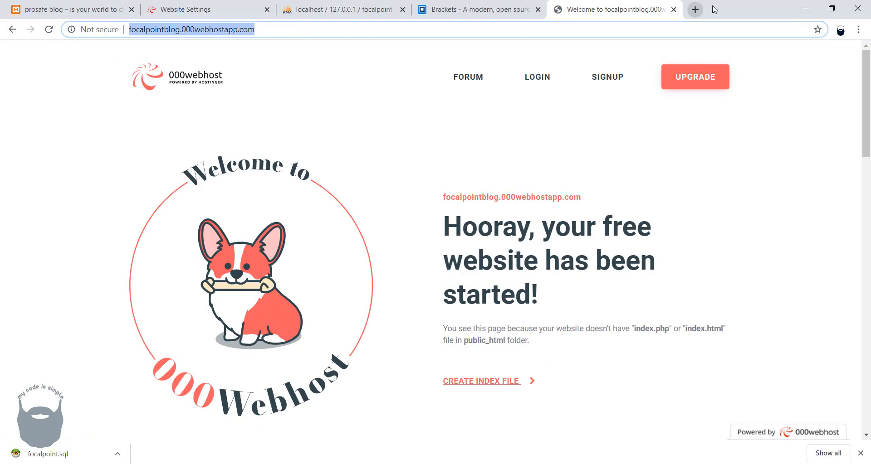
pyautogui.click(806, 8)
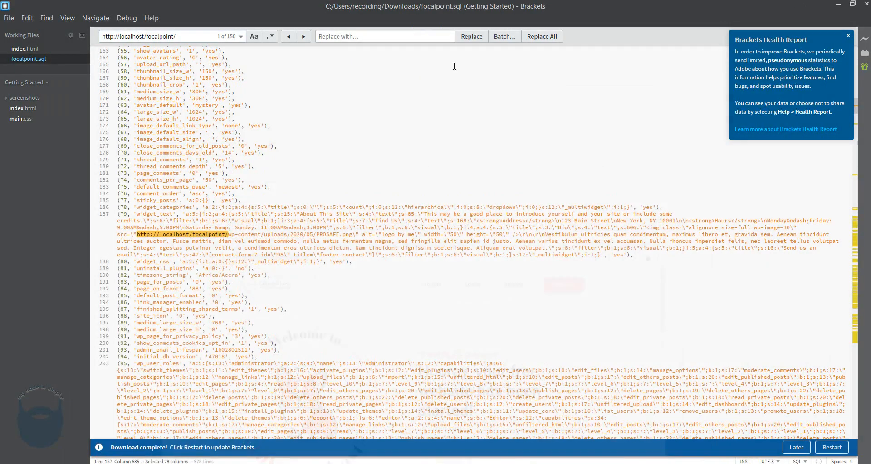
pyautogui.click(360, 38)
pyautogui.hotkey('ctrl', 'v')
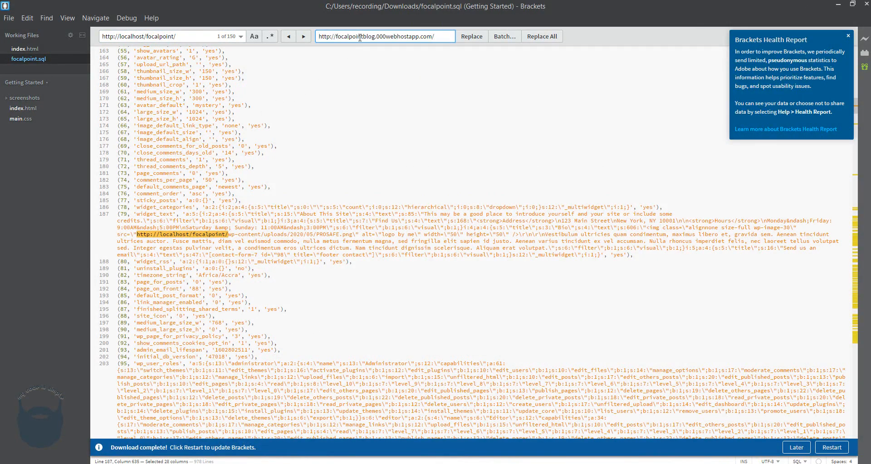
pyautogui.press('BackSpace')
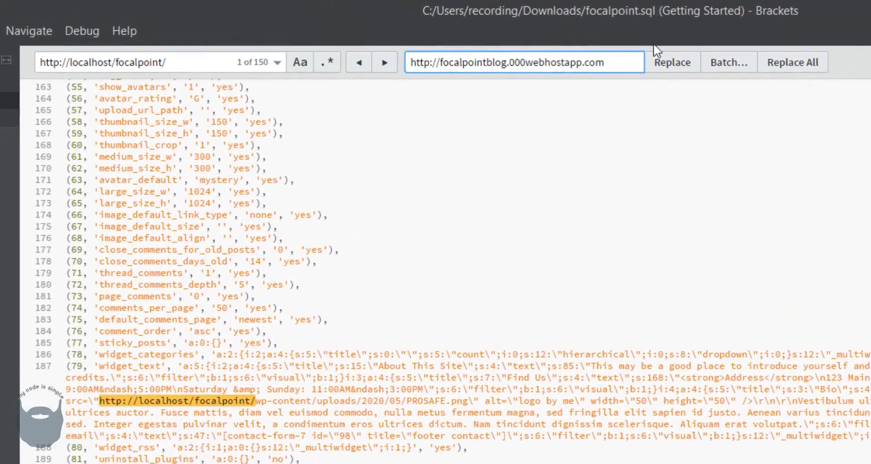
pyautogui.click(798, 61)
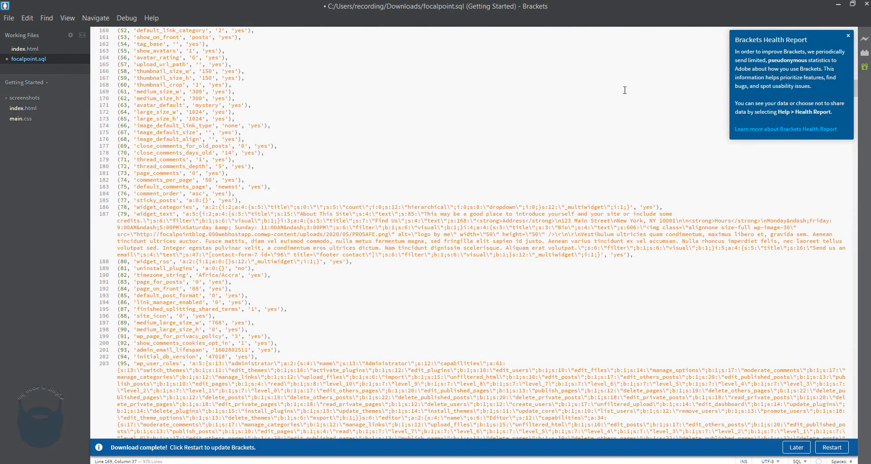
pyautogui.click(9, 18)
pyautogui.click(27, 103)
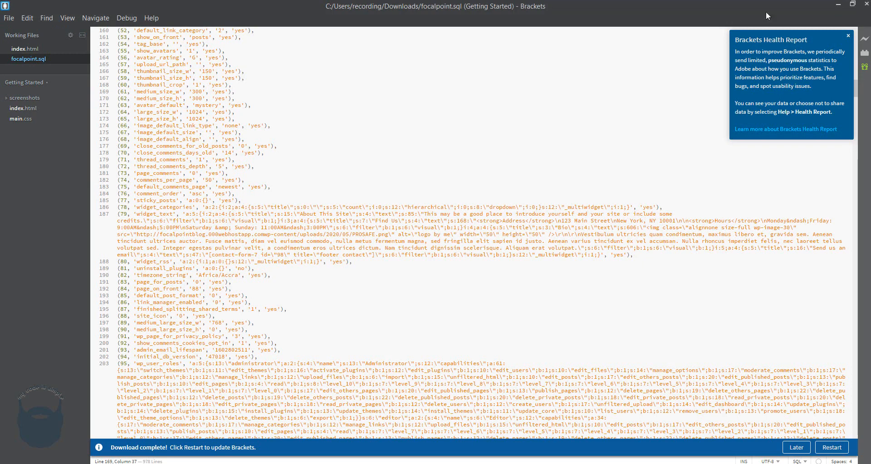
# - Return to the focalpointblog dashboard in Chrome and open Tools > Database Manager
pyautogui.click(839, 5)
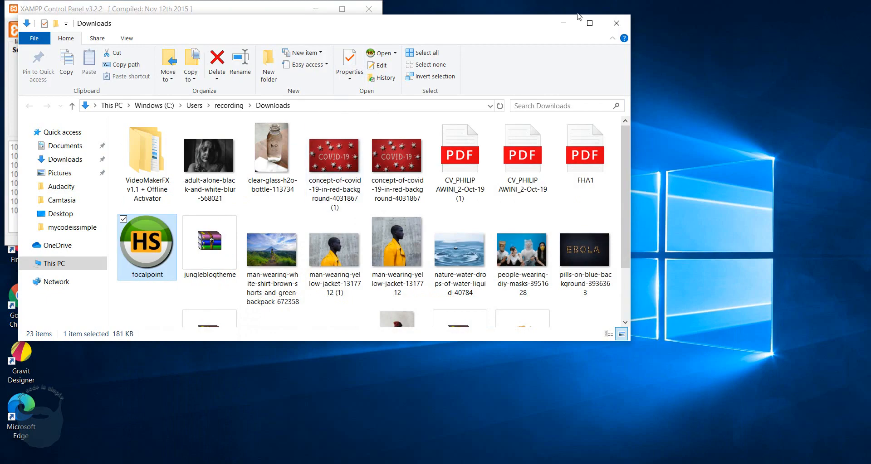
pyautogui.click(566, 21)
pyautogui.click(321, 463)
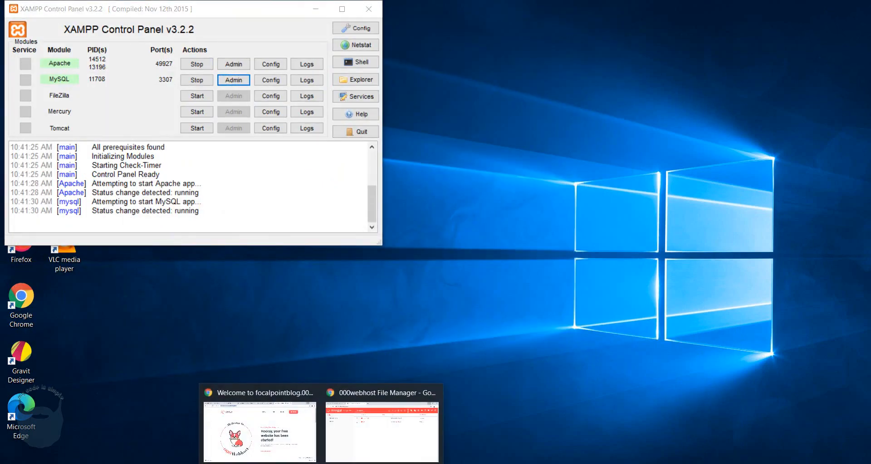
pyautogui.click(260, 438)
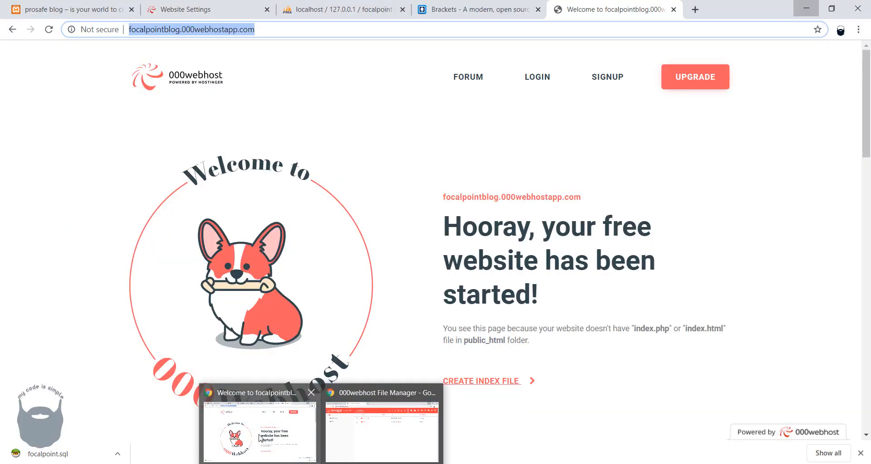
pyautogui.click(188, 9)
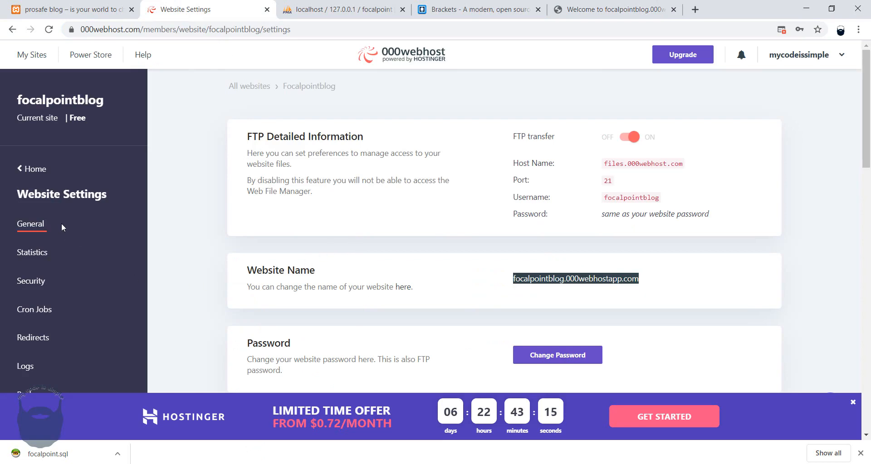
pyautogui.scroll(-2, 28, 156)
pyautogui.click(27, 141)
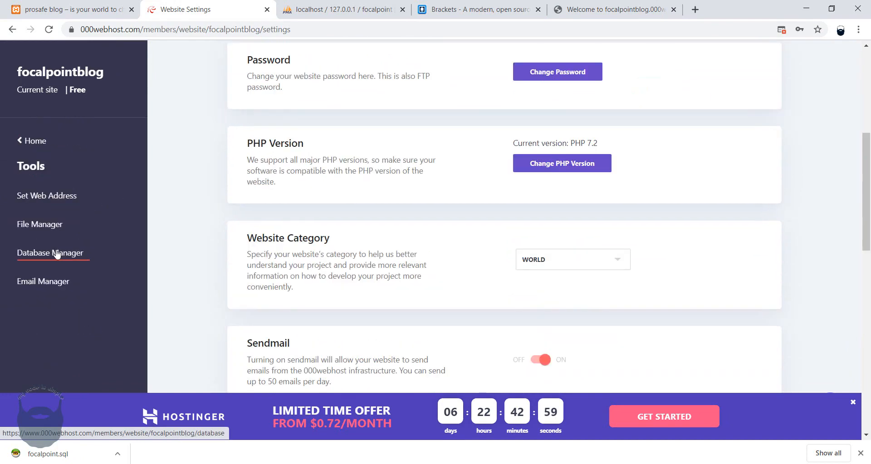
pyautogui.click(56, 254)
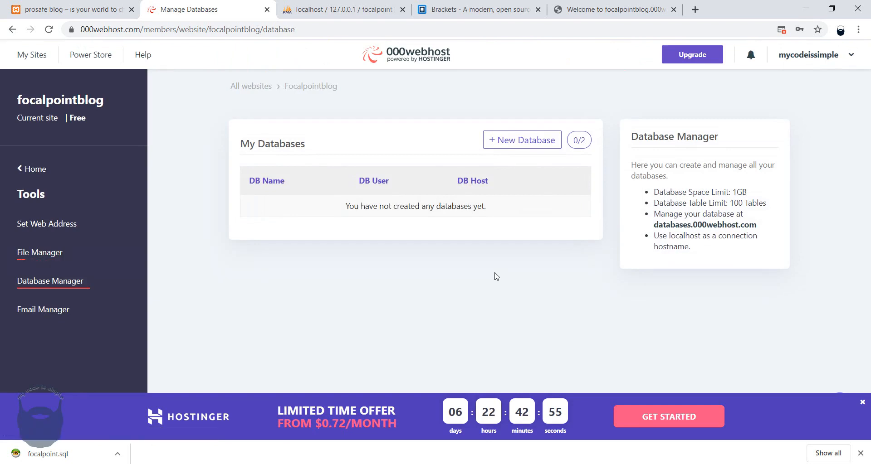
# - Start a new database named focaldb with username adminfocal and reveal the generated password
pyautogui.click(501, 144)
pyautogui.click(487, 119)
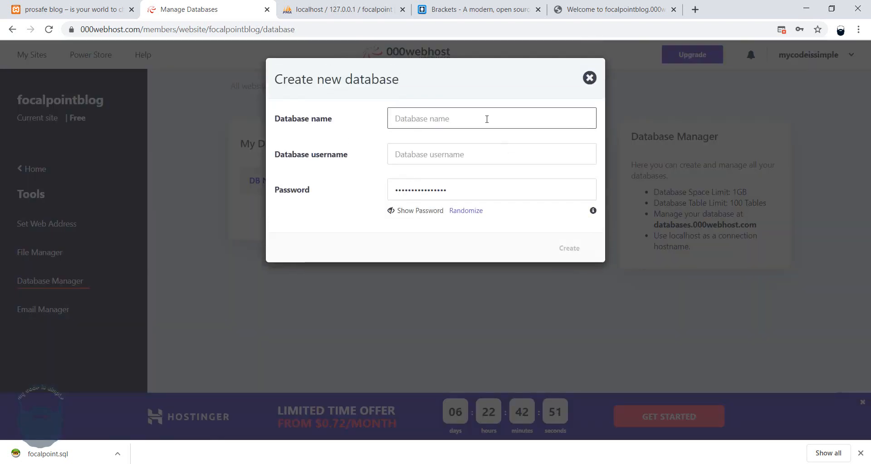
pyautogui.write('focal')
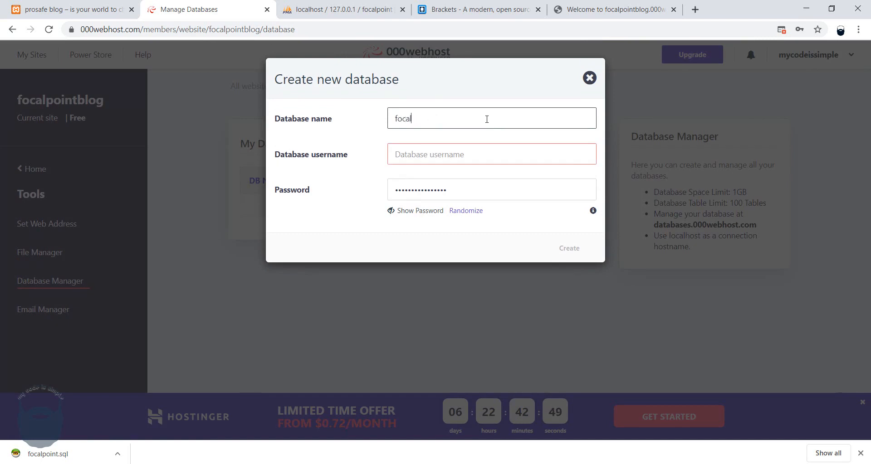
pyautogui.write('db')
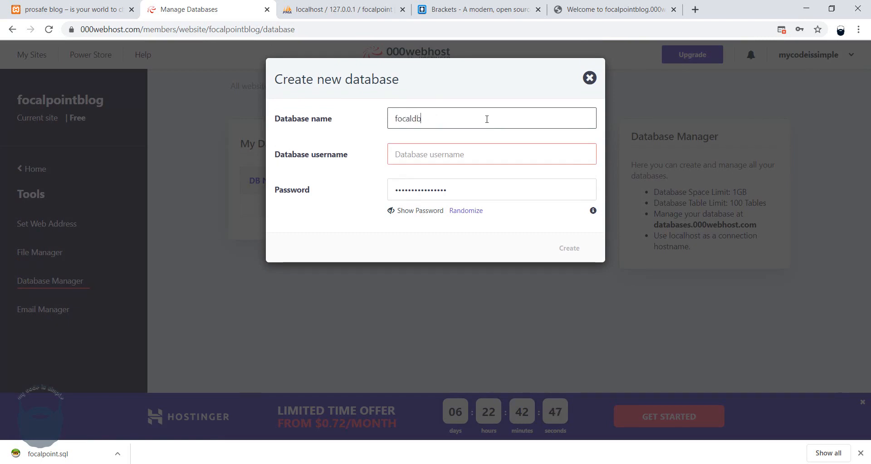
pyautogui.click(478, 155)
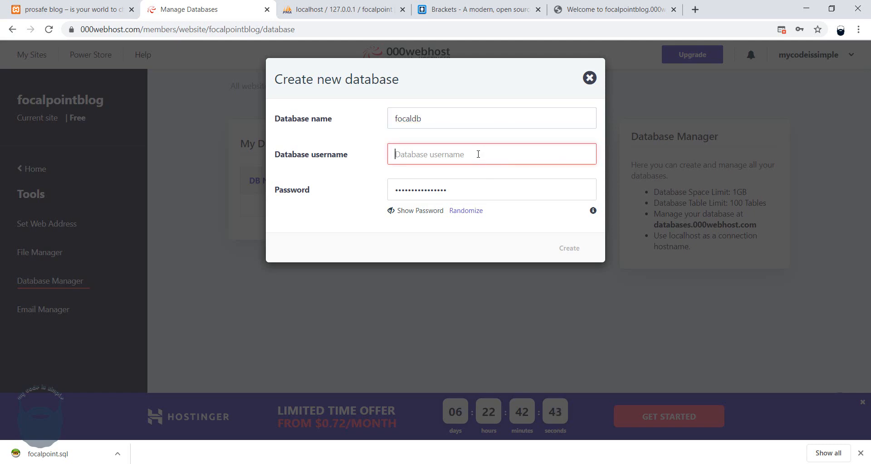
pyautogui.write('adminfocal')
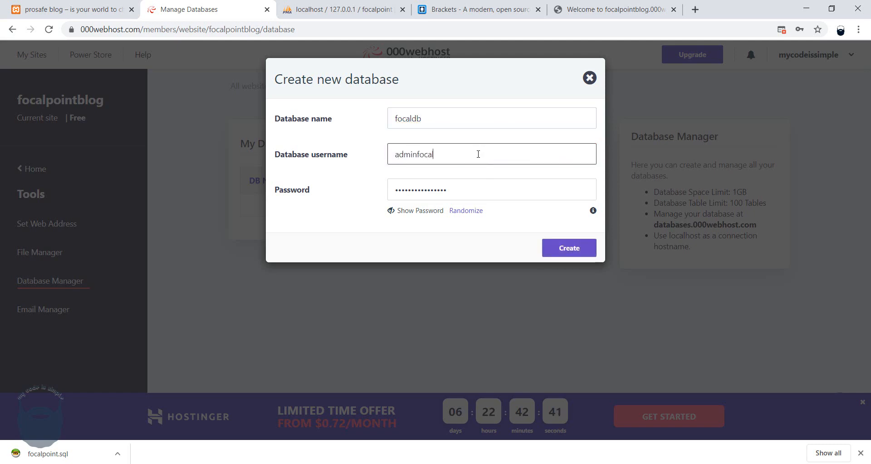
pyautogui.click(421, 213)
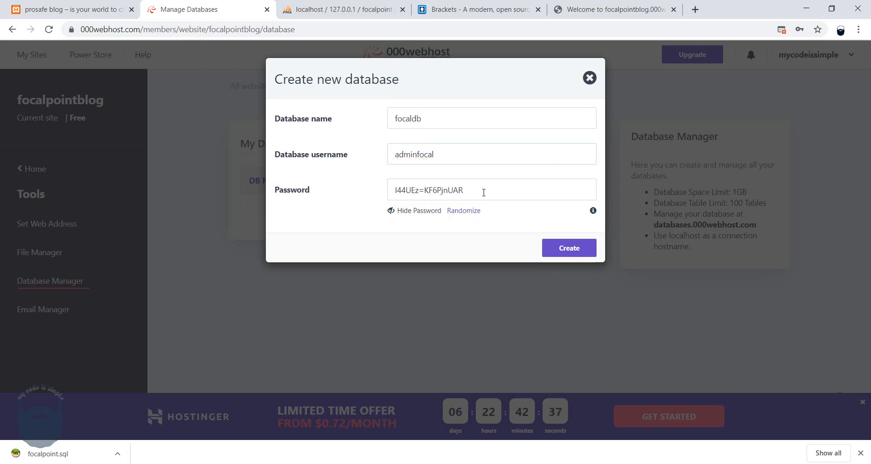
# - Open Notepad beside the form and copy the database name and generated password into it
pyautogui.click(529, 463)
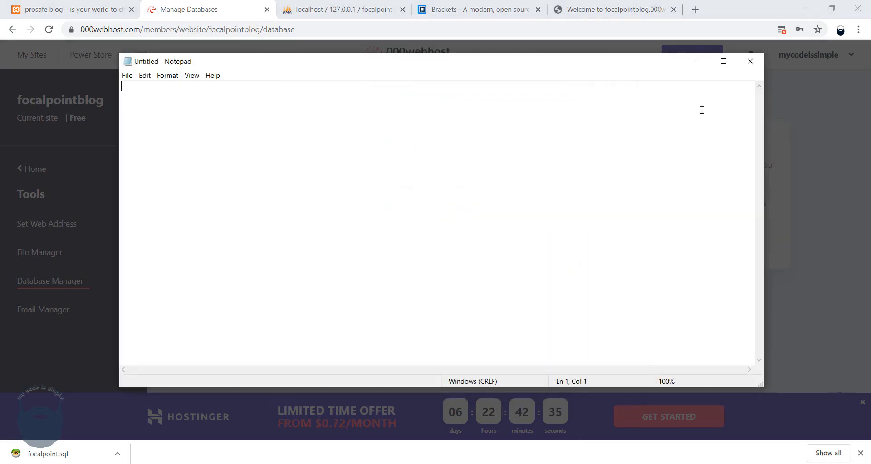
pyautogui.moveTo(392, 54); pyautogui.dragTo(870, 213)
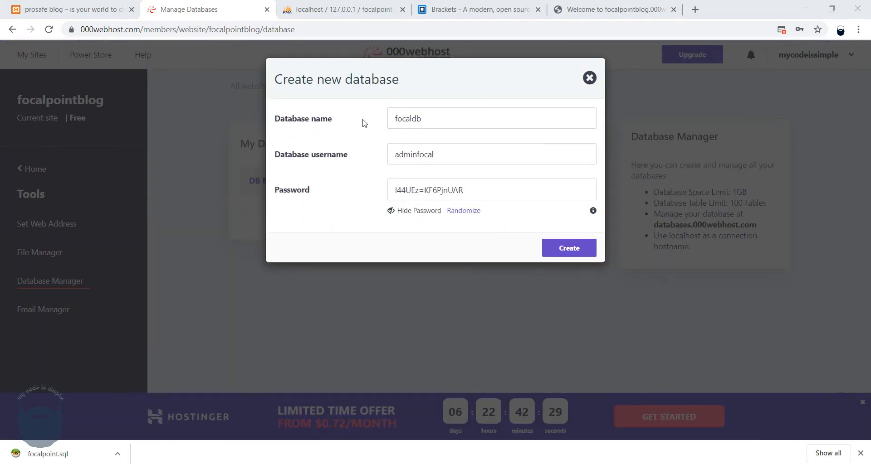
pyautogui.moveTo(442, 119); pyautogui.dragTo(335, 111)
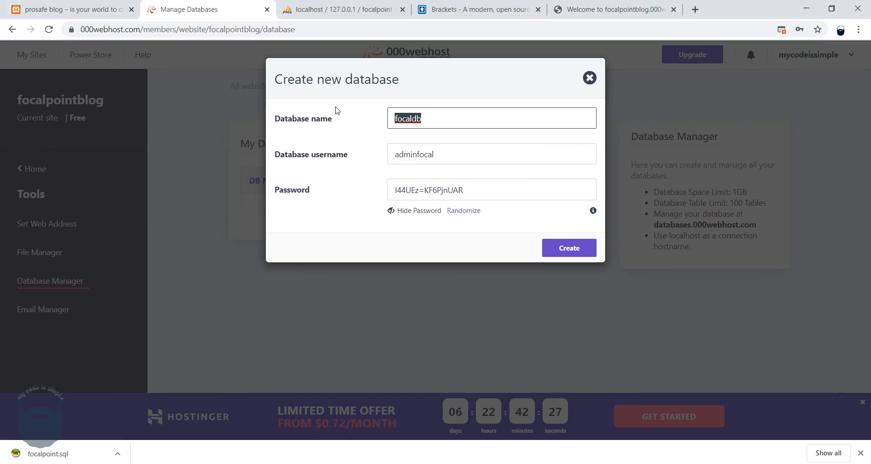
pyautogui.click(479, 191)
pyautogui.moveTo(478, 190); pyautogui.dragTo(392, 195)
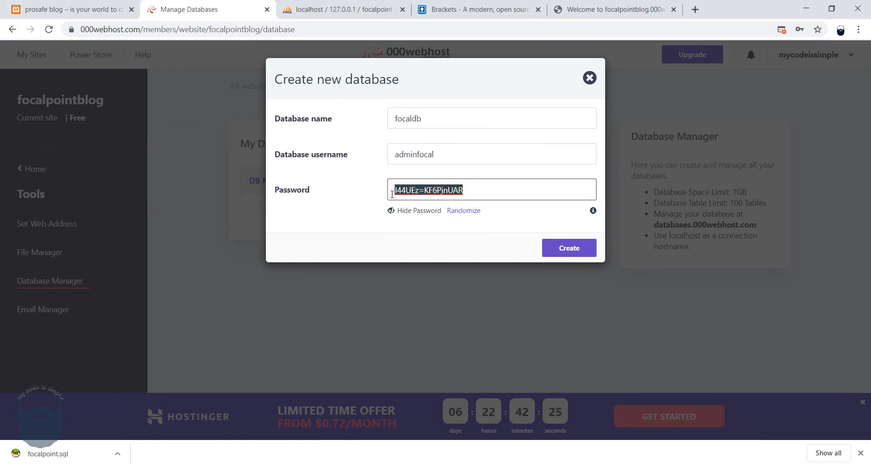
pyautogui.hotkey('alt', 'Tab')
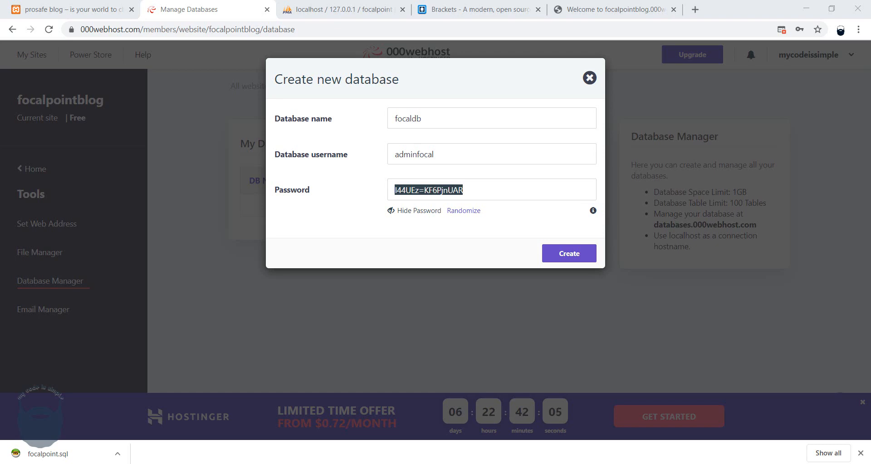
pyautogui.click(511, 217)
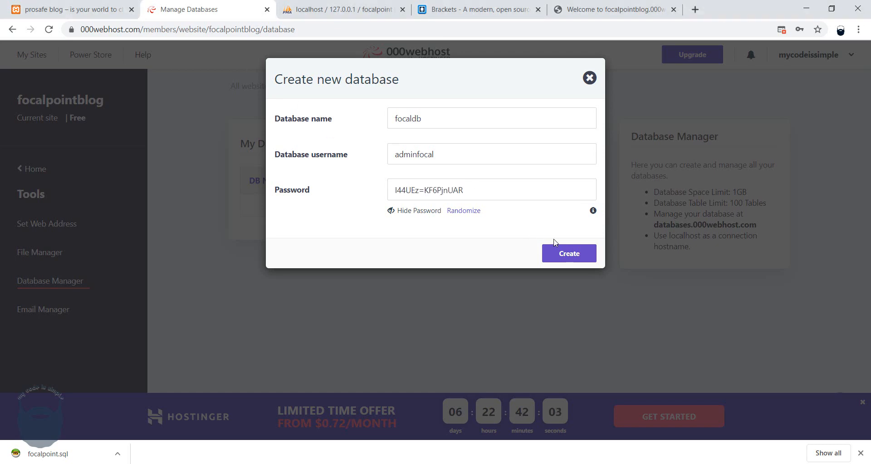
pyautogui.click(563, 262)
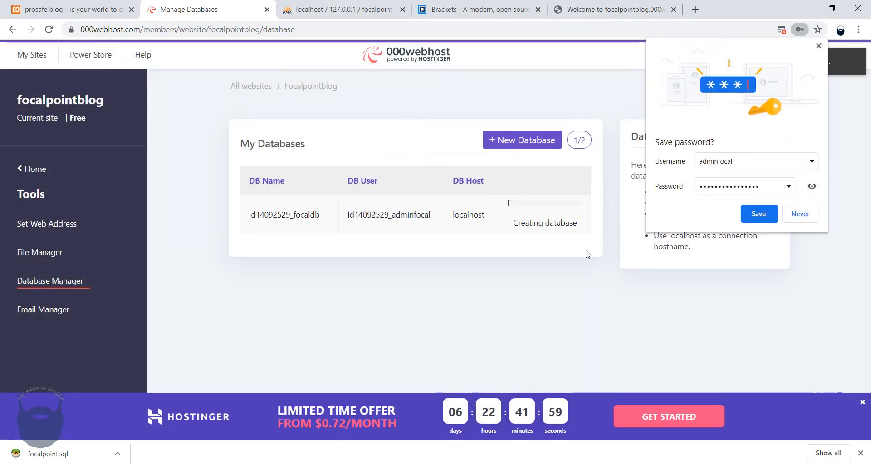
pyautogui.click(810, 215)
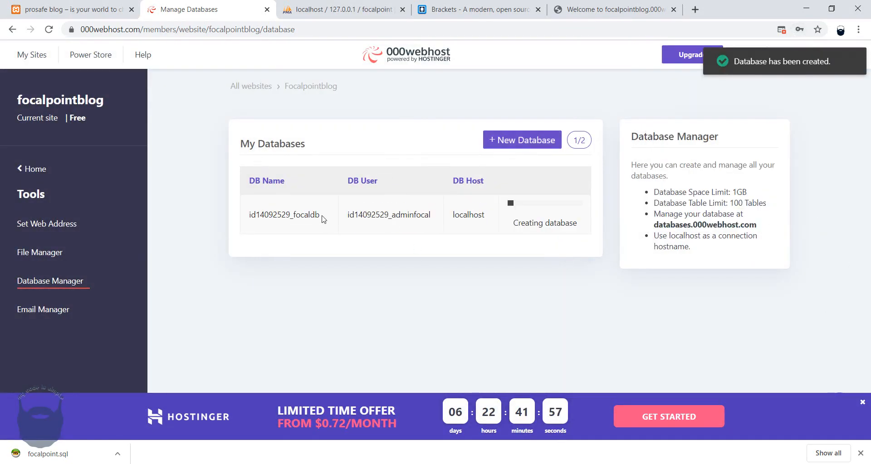
pyautogui.moveTo(323, 216); pyautogui.dragTo(250, 223)
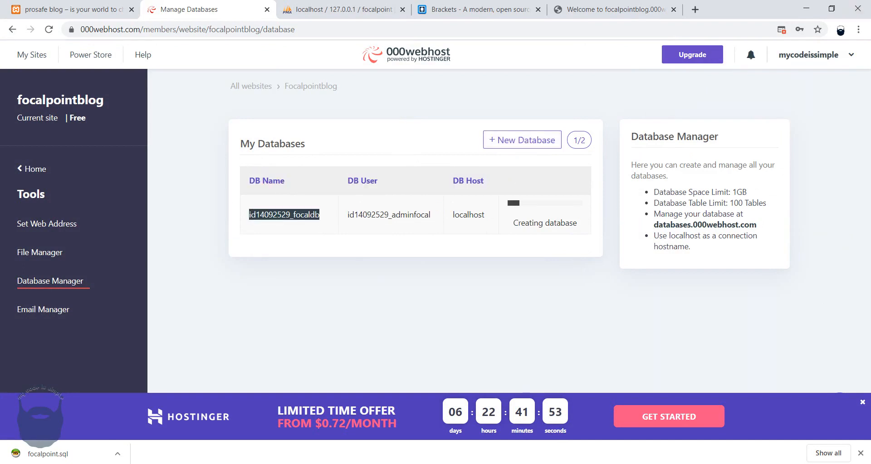
pyautogui.hotkey('alt', 'Tab')
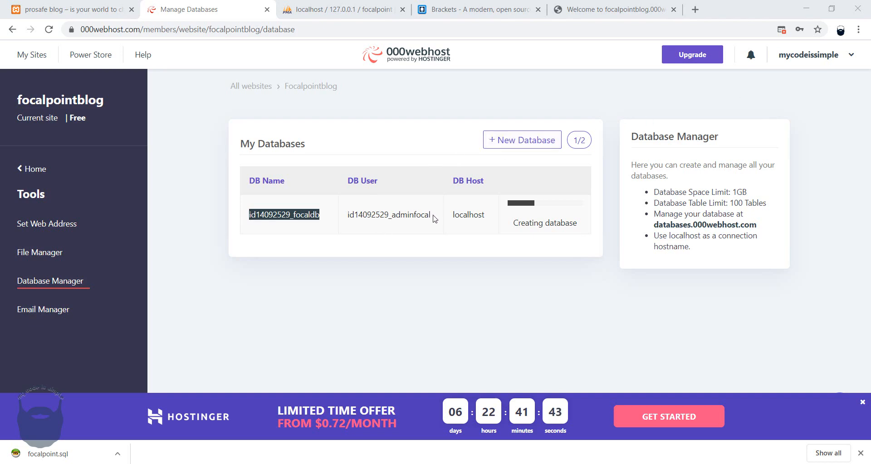
pyautogui.moveTo(432, 215); pyautogui.dragTo(348, 218)
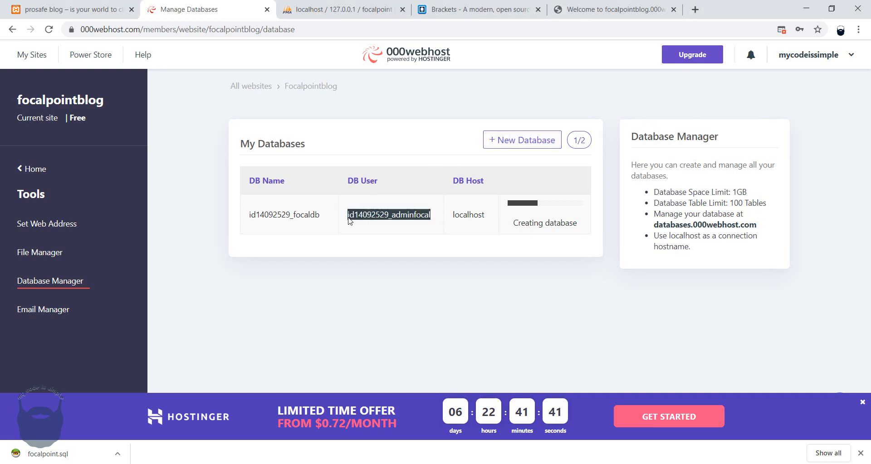
pyautogui.hotkey('alt', 'Tab')
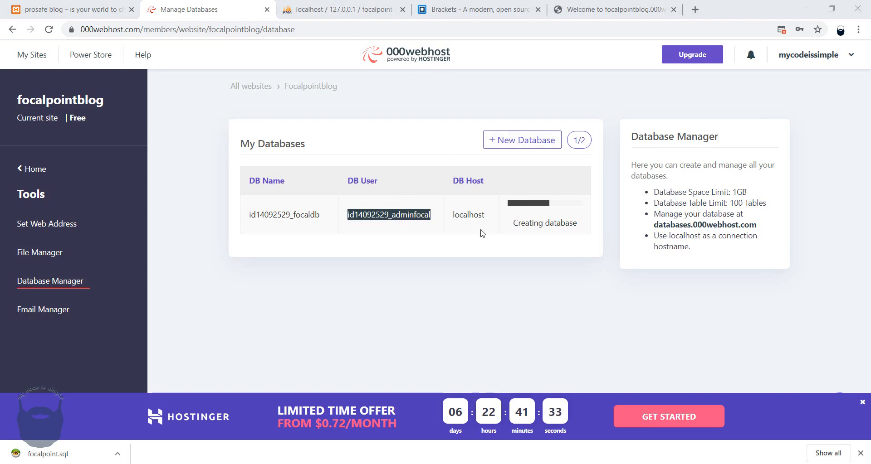
pyautogui.click(670, 286)
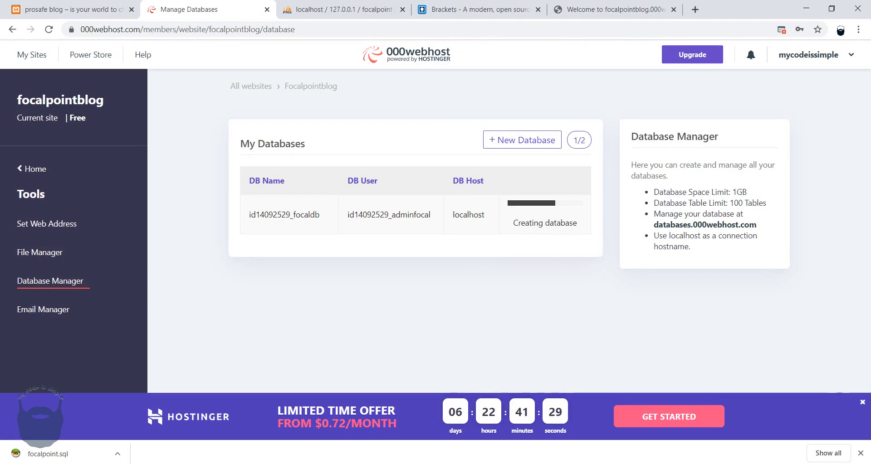
pyautogui.hotkey('alt', 'Tab')
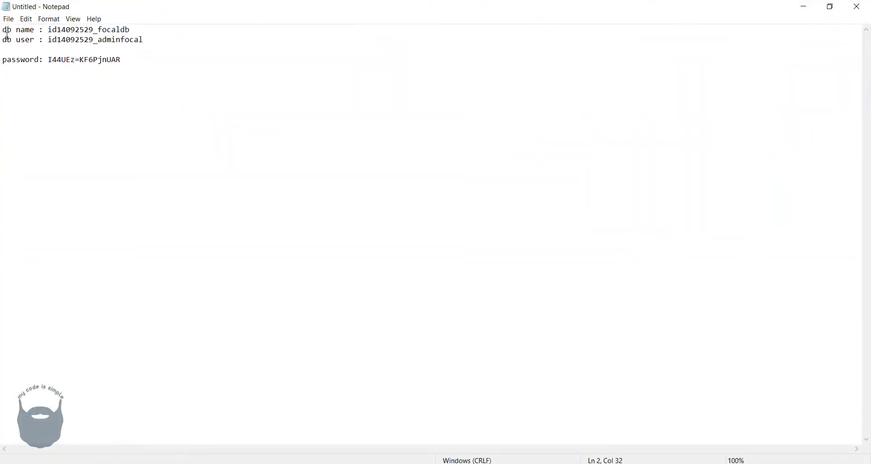
# - Open focaldb in the hosted phpMyAdmin and check the local phpMyAdmin server overview
pyautogui.click(795, 9)
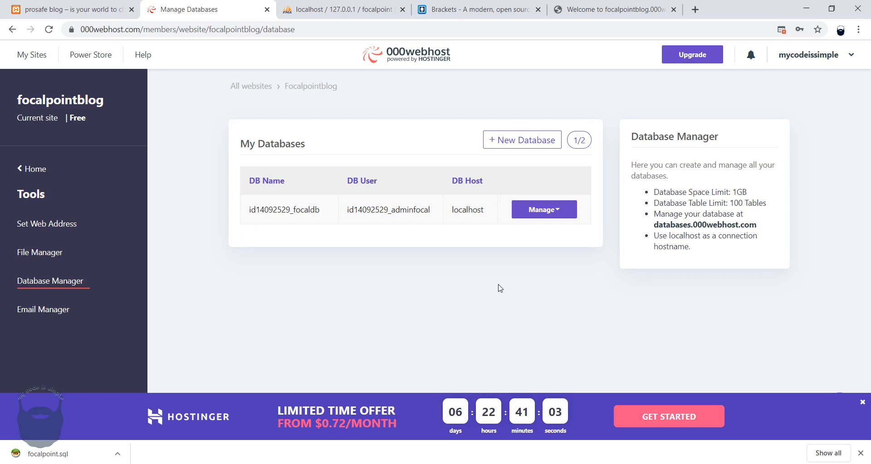
pyautogui.click(552, 213)
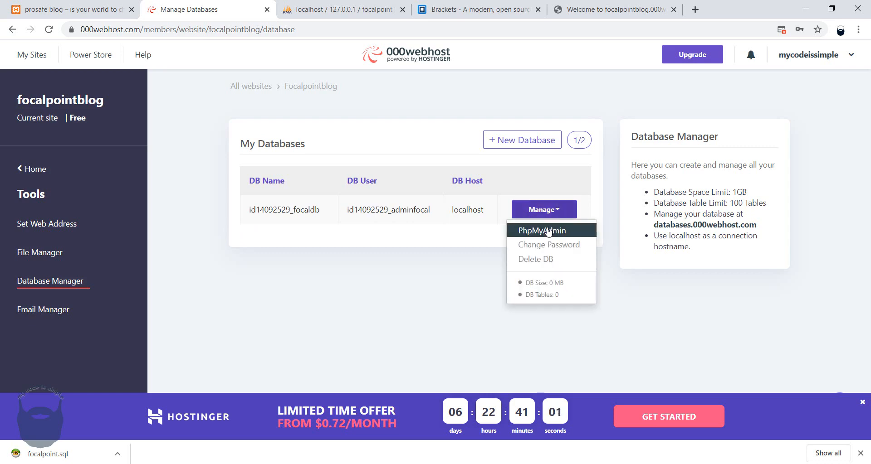
pyautogui.click(548, 231)
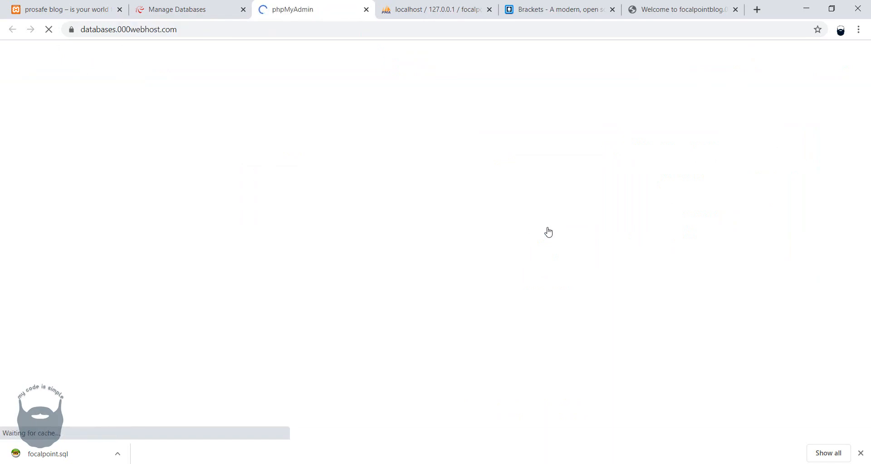
pyautogui.click(85, 9)
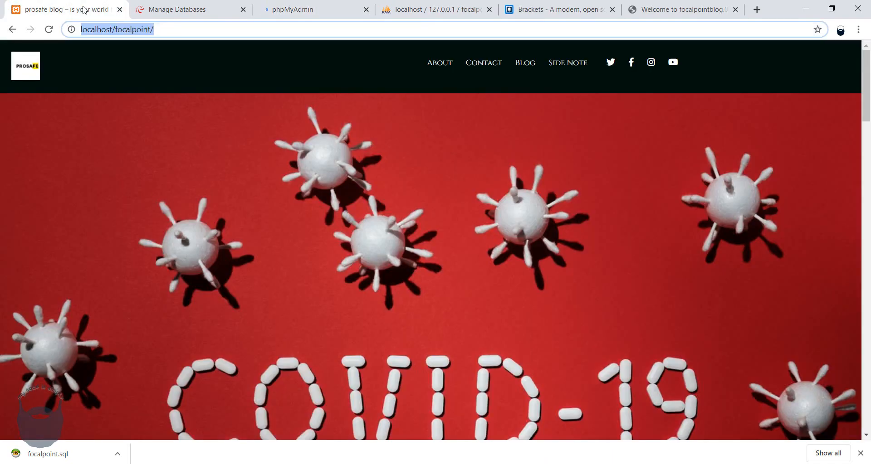
pyautogui.click(272, 10)
pyautogui.click(443, 10)
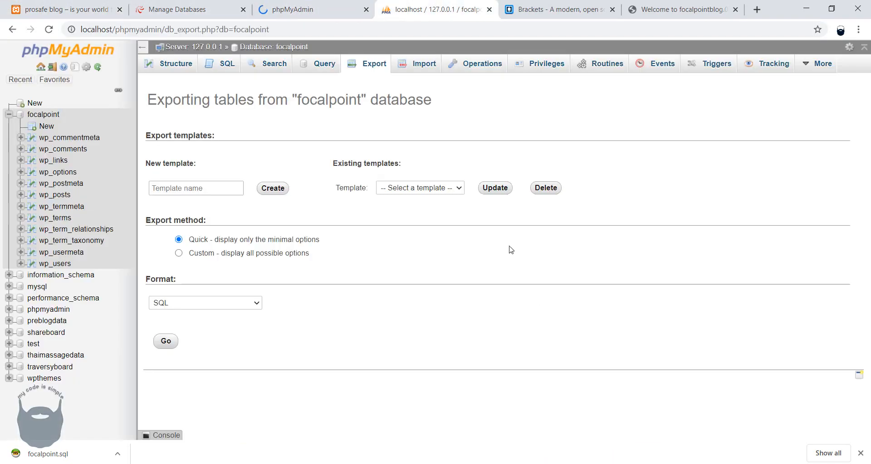
pyautogui.click(205, 48)
# - Log in to the hosted phpMyAdmin using the saved database login suggestion
pyautogui.click(278, 9)
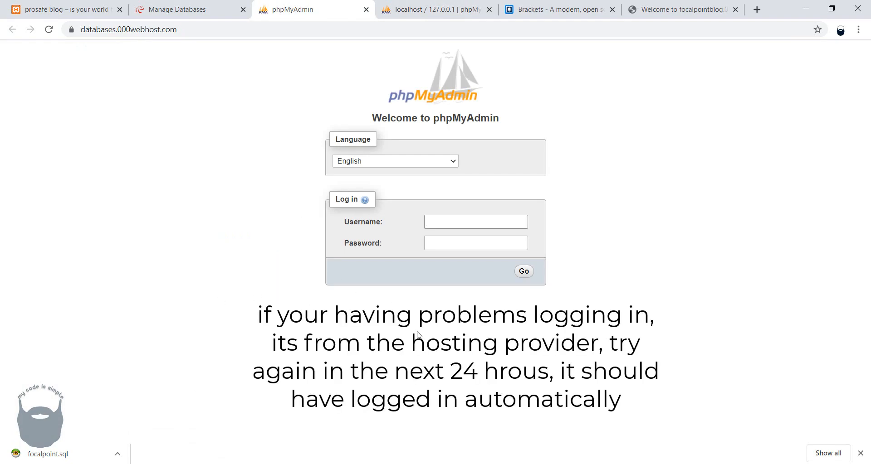
pyautogui.click(419, 8)
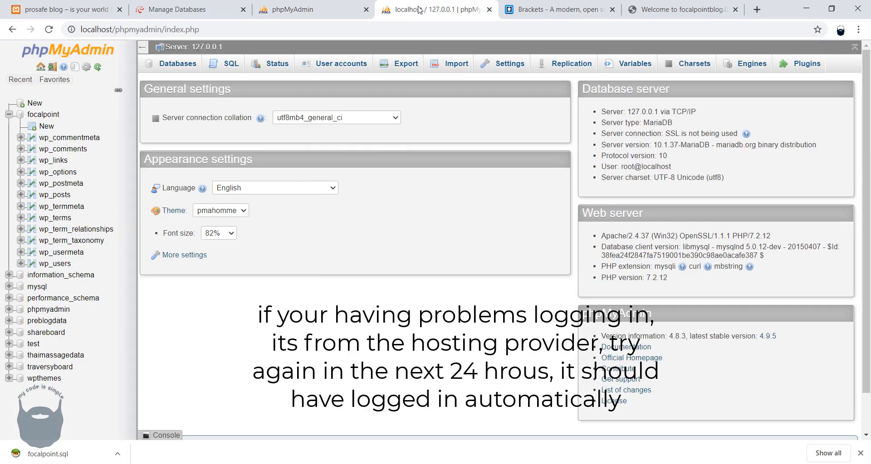
pyautogui.click(309, 9)
pyautogui.click(458, 223)
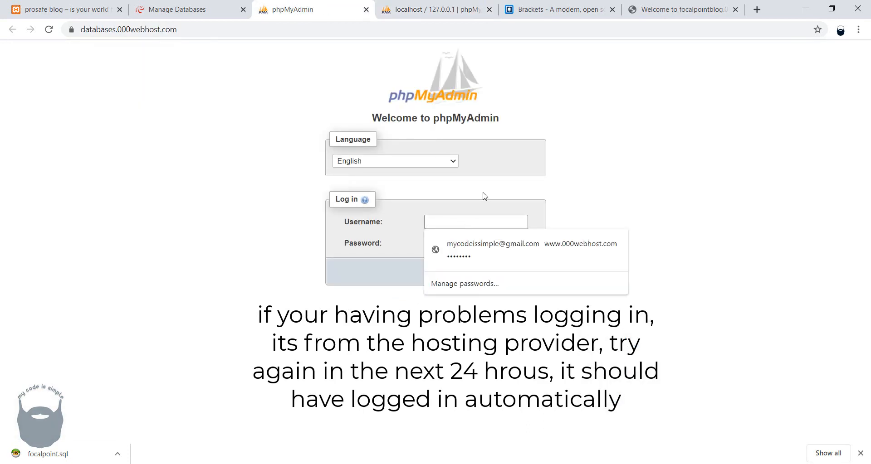
pyautogui.click(512, 246)
pyautogui.click(523, 272)
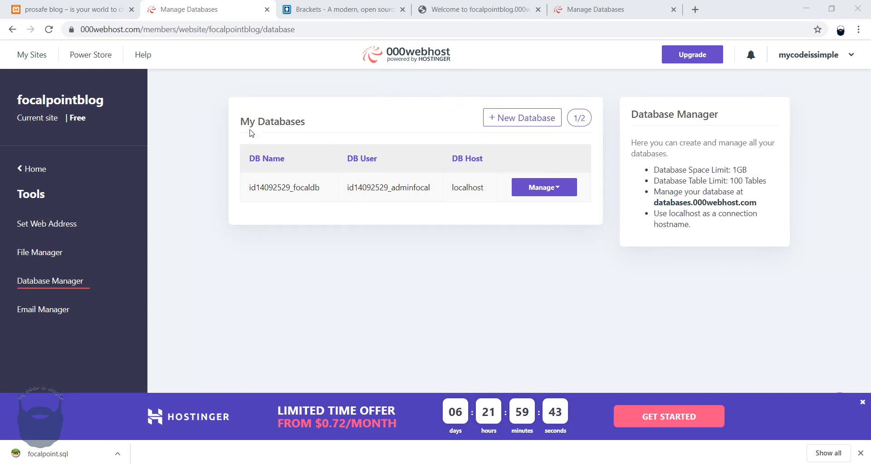
# - Launch the focalpointblog online file manager for uploading, then return to the XAMPP Control Panel
pyautogui.click(20, 254)
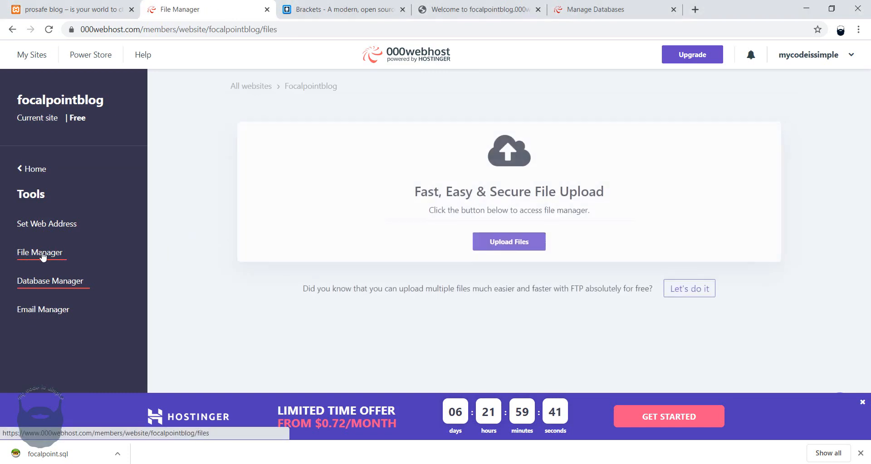
pyautogui.click(526, 244)
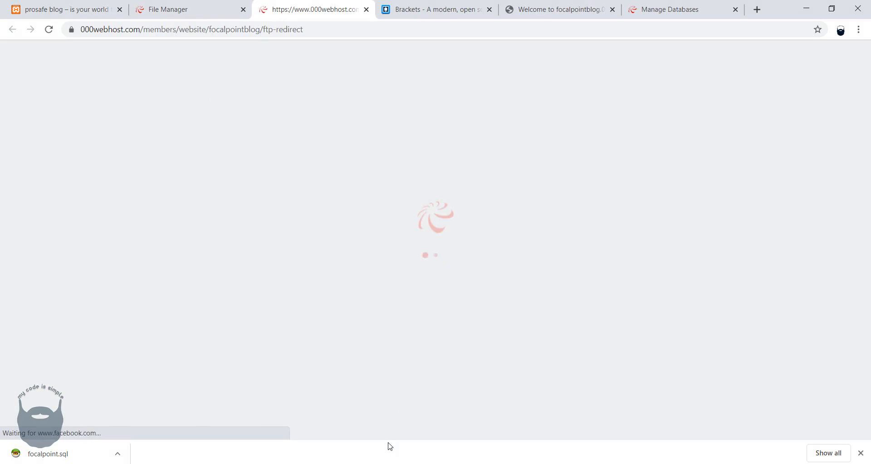
pyautogui.hotkey('alt', 'Tab')
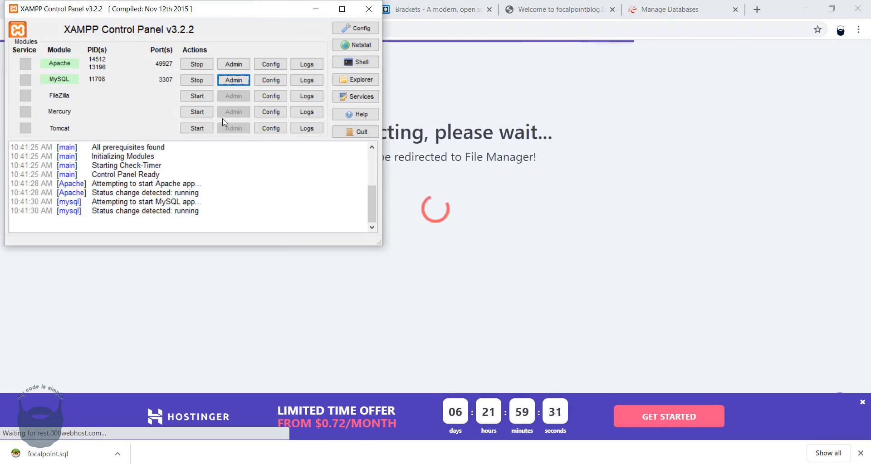
# - Open the xampp\htdocs\focalpoint site folder in a maximised File Explorer window
pyautogui.click(362, 80)
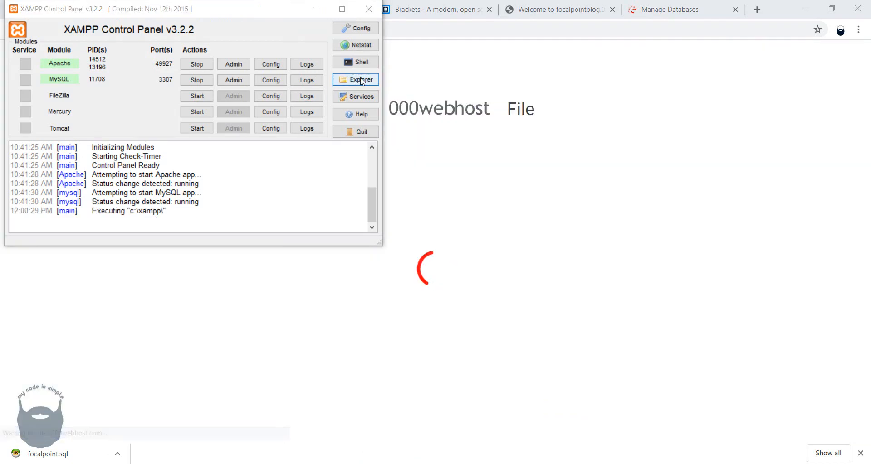
pyautogui.click(604, 37)
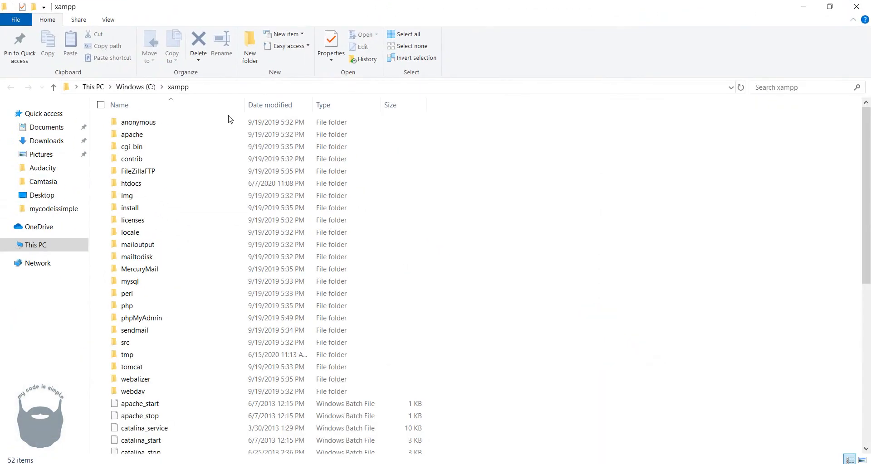
pyautogui.doubleClick(143, 186)
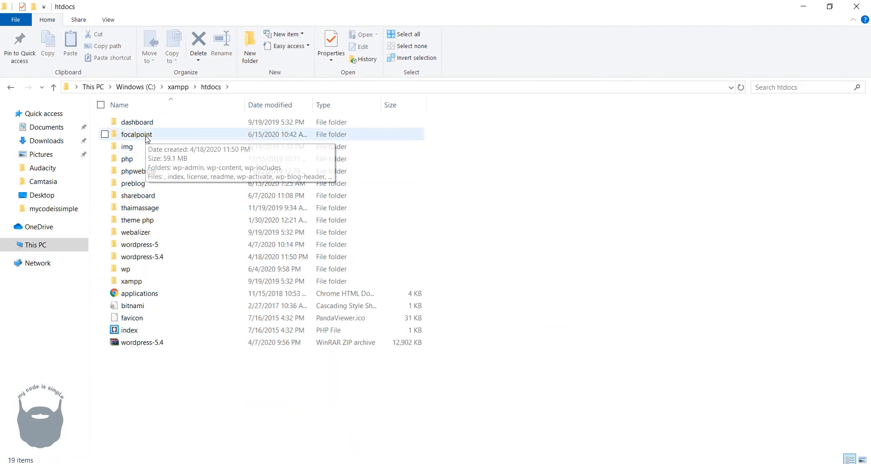
pyautogui.doubleClick(147, 138)
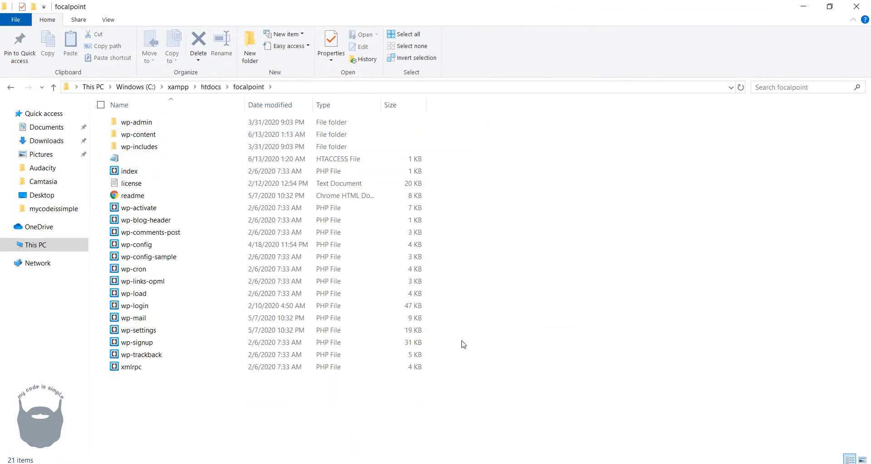
# - Pack all the focalpoint WordPress files into a ZIP archive, focalpoint.zip
pyautogui.moveTo(504, 392); pyautogui.dragTo(130, 125)
pyautogui.rightClick(130, 126)
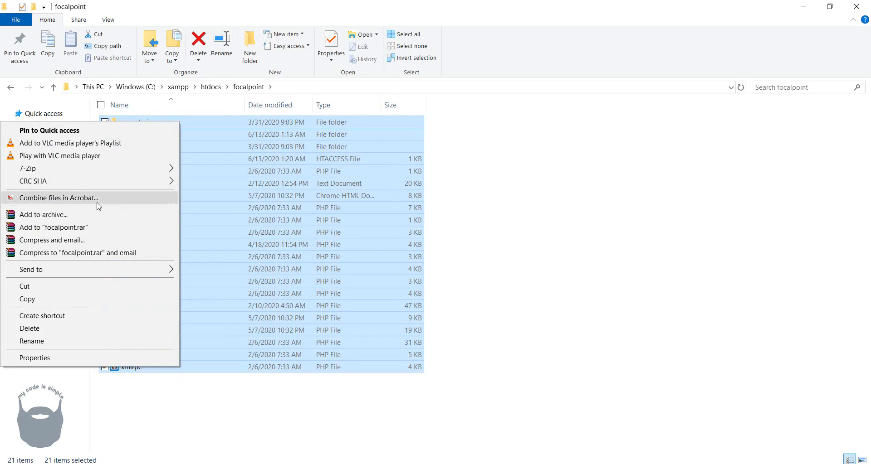
pyautogui.click(113, 216)
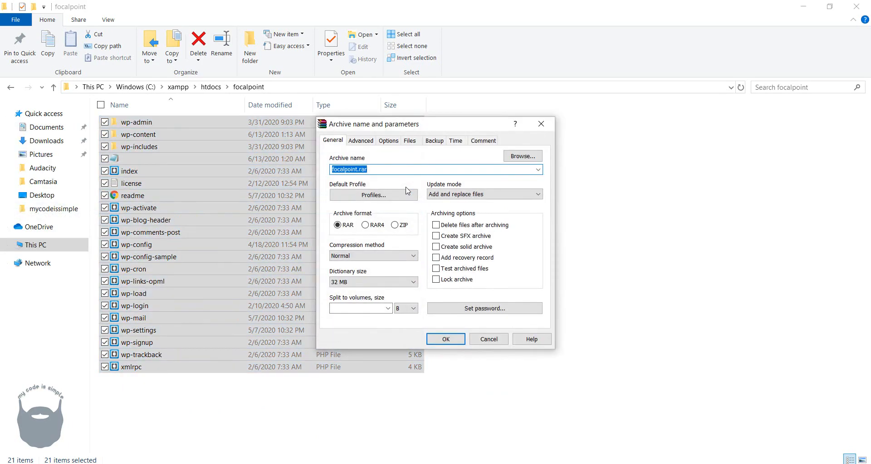
pyautogui.click(396, 226)
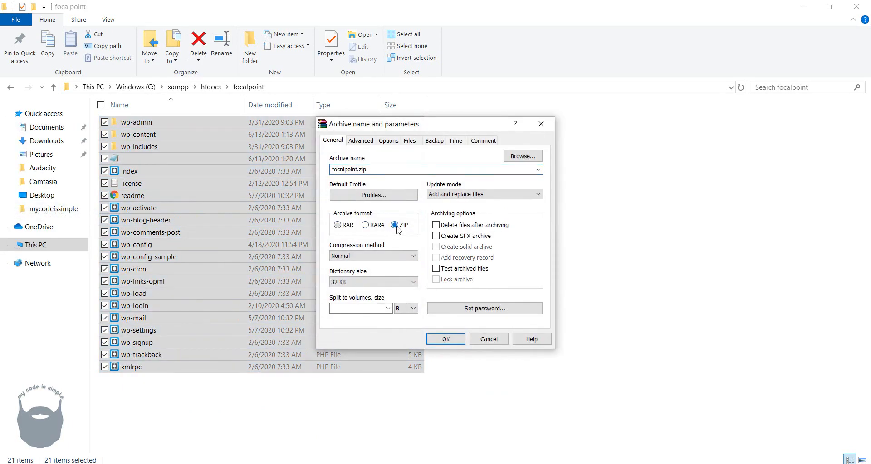
pyautogui.click(454, 338)
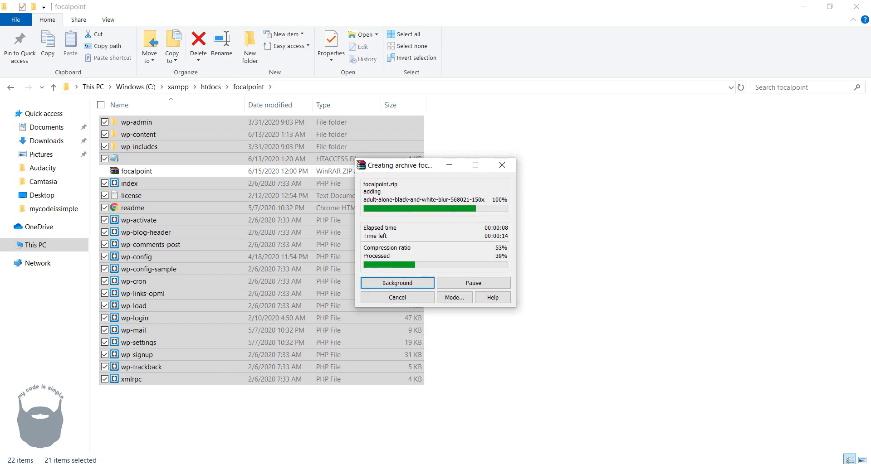
pyautogui.moveTo(322, 463)
pyautogui.moveTo(336, 433)
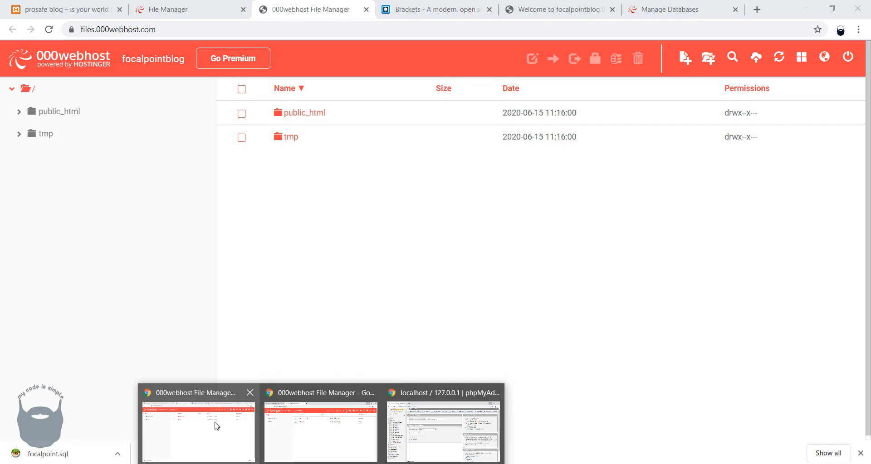
# - Close the extra file manager window and open public_html in the host's File Manager
pyautogui.click(216, 426)
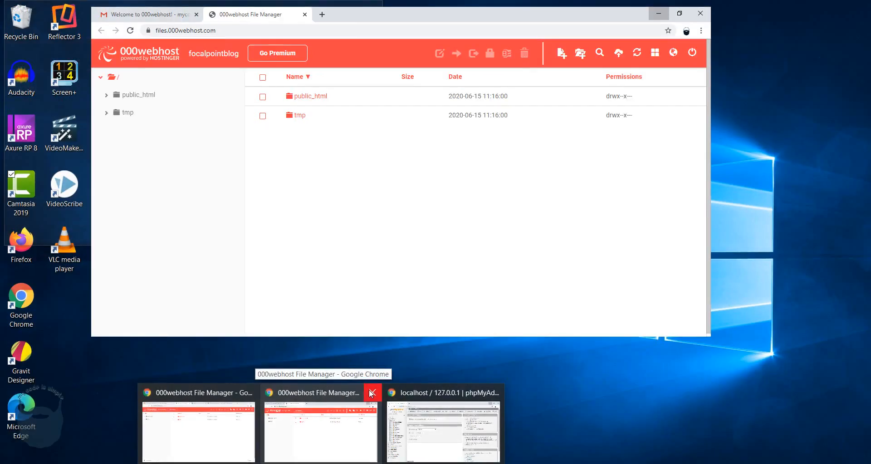
pyautogui.click(371, 393)
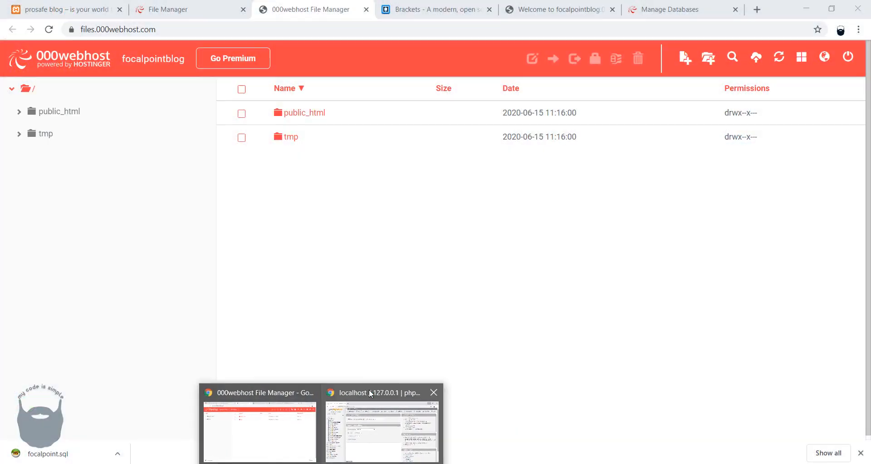
pyautogui.click(297, 119)
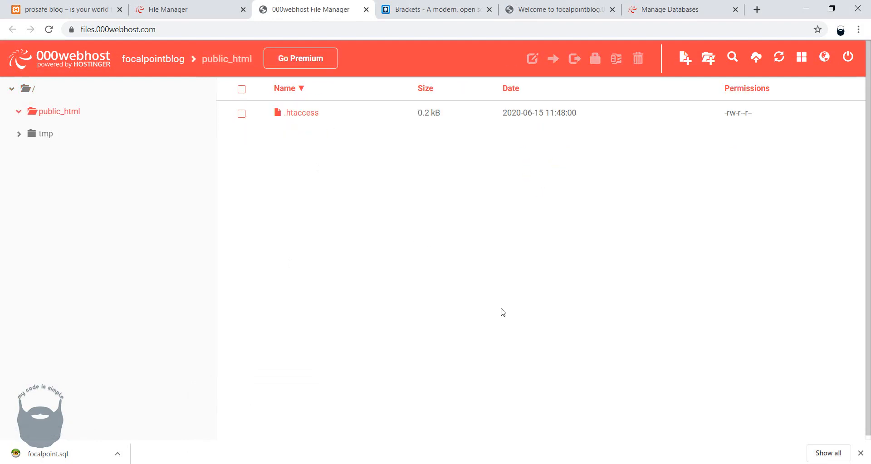
pyautogui.moveTo(263, 463)
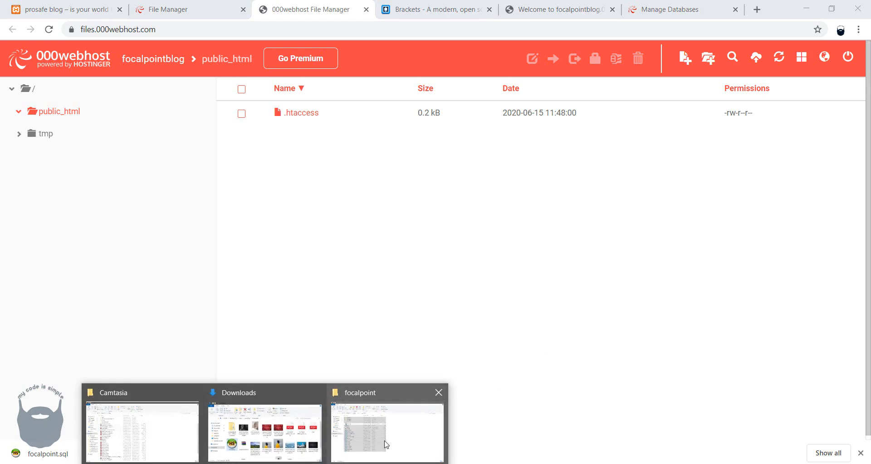
pyautogui.click(385, 444)
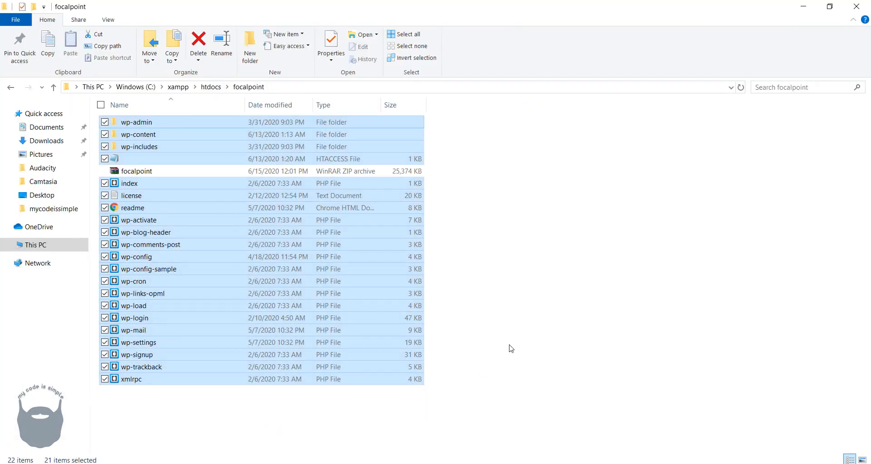
pyautogui.click(803, 6)
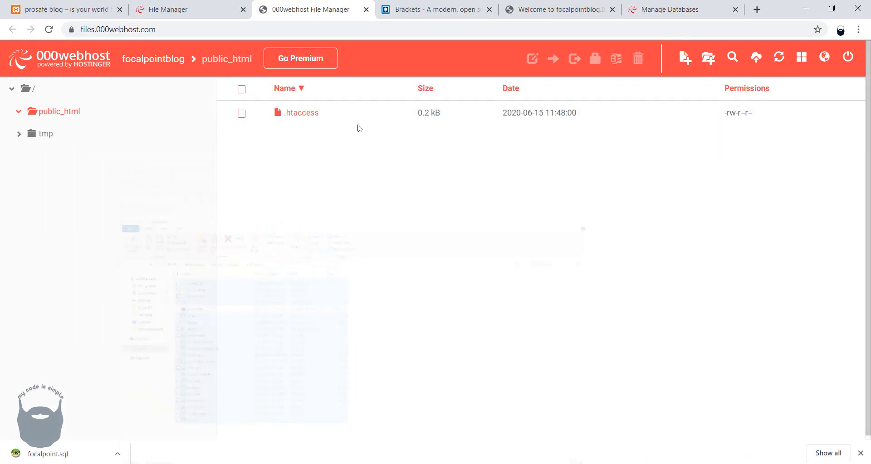
# - Delete the default .htaccess file from public_html
pyautogui.click(241, 90)
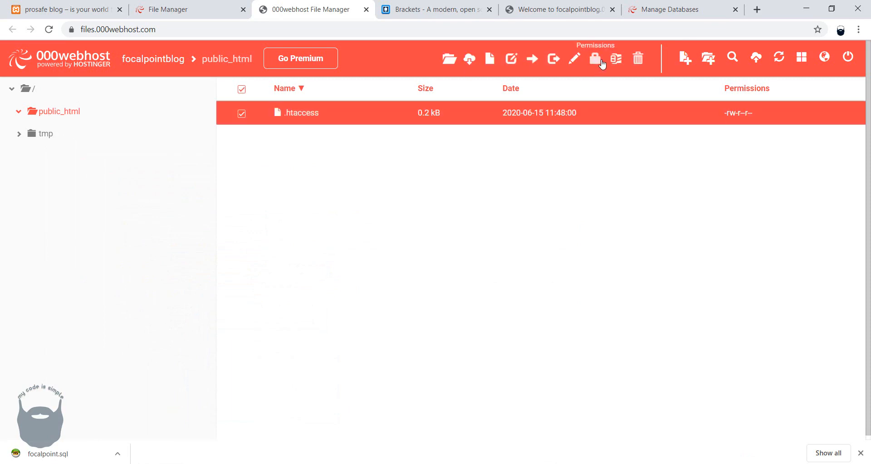
pyautogui.click(640, 60)
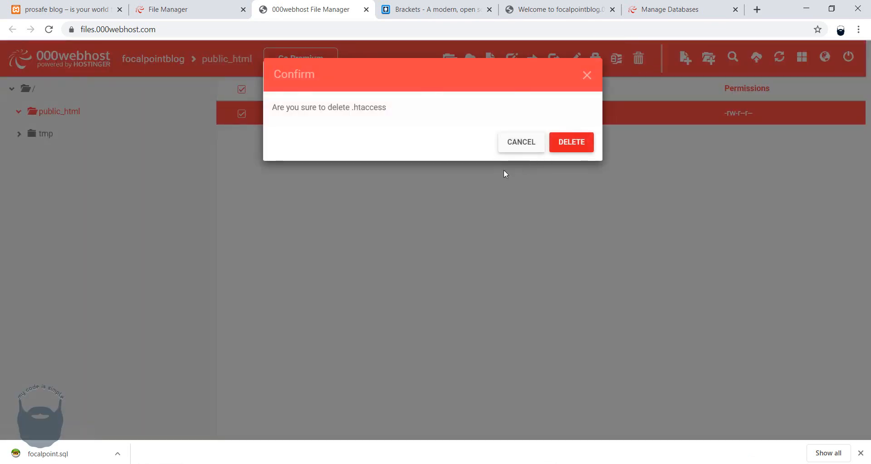
pyautogui.click(581, 146)
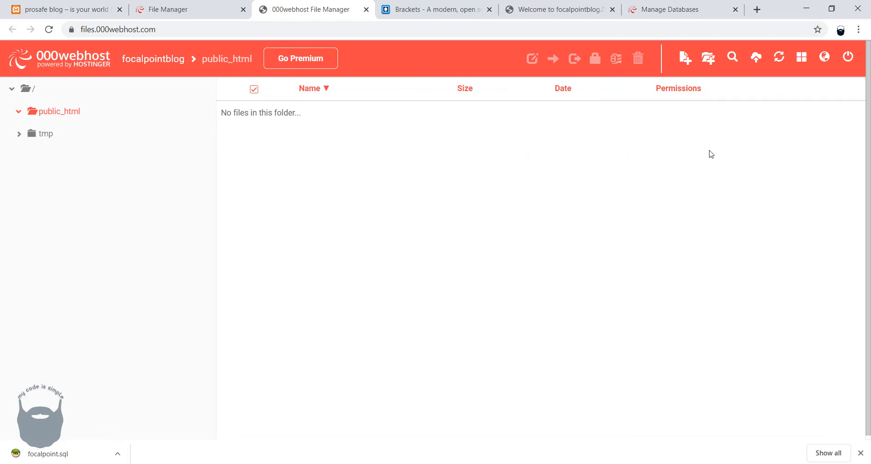
# - Browse the upload file picker to C:\xampp\htdocs\focalpoint
pyautogui.click(755, 63)
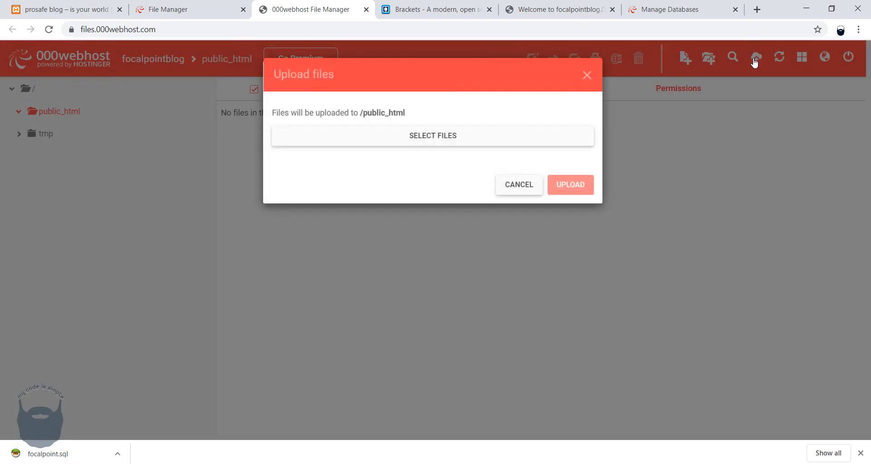
pyautogui.click(445, 138)
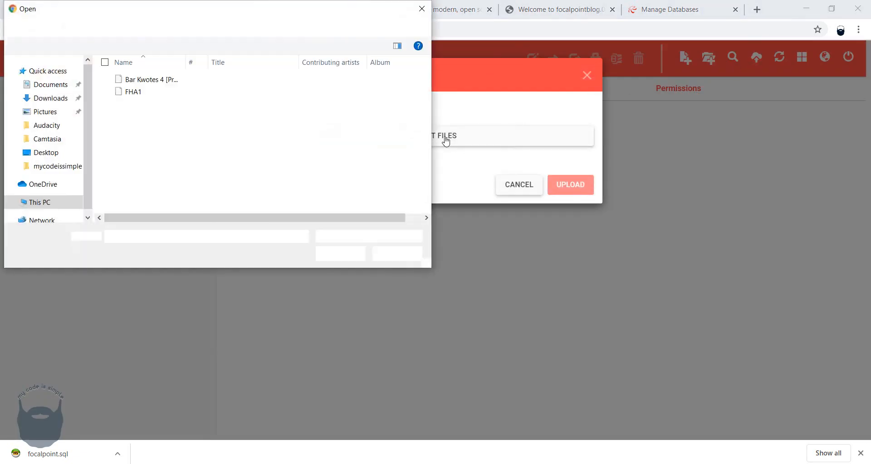
pyautogui.click(40, 202)
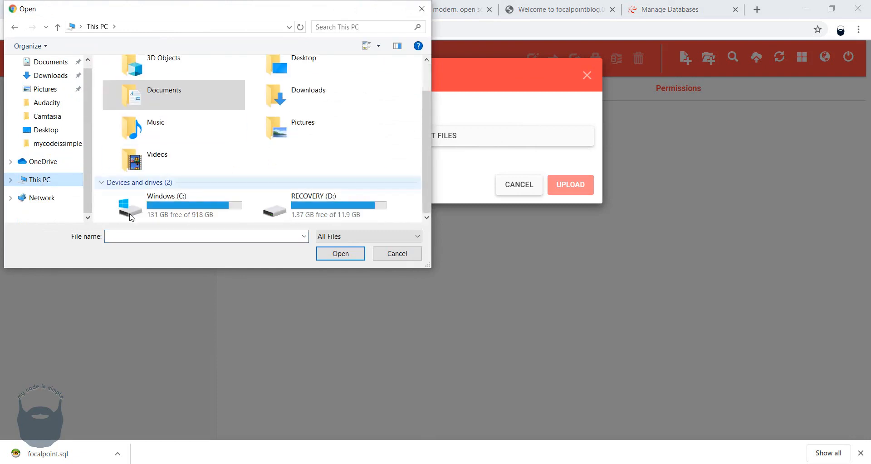
pyautogui.doubleClick(178, 209)
pyautogui.scroll(-3, 253, 123)
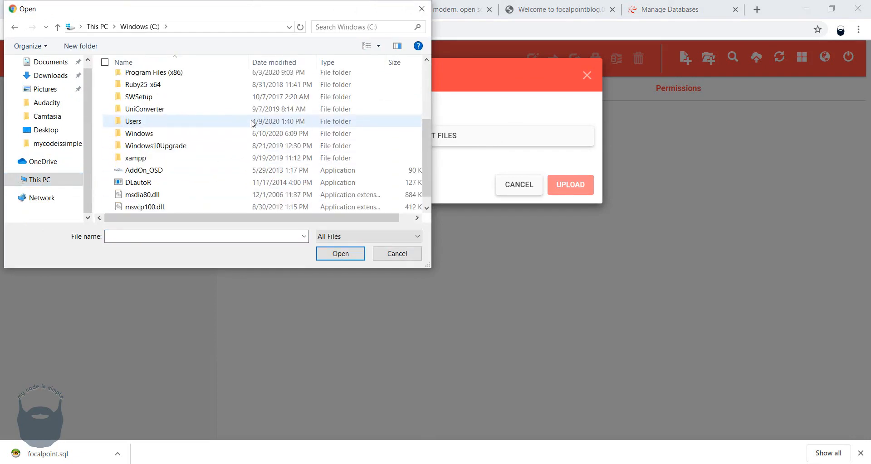
pyautogui.doubleClick(134, 159)
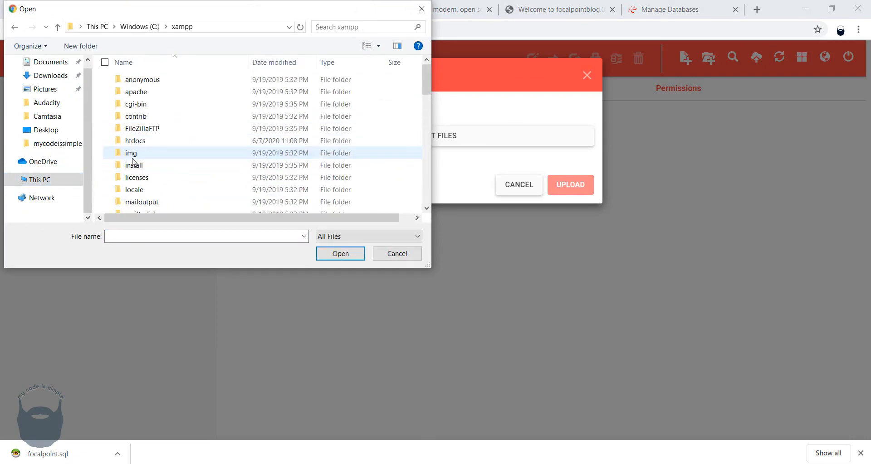
pyautogui.doubleClick(142, 144)
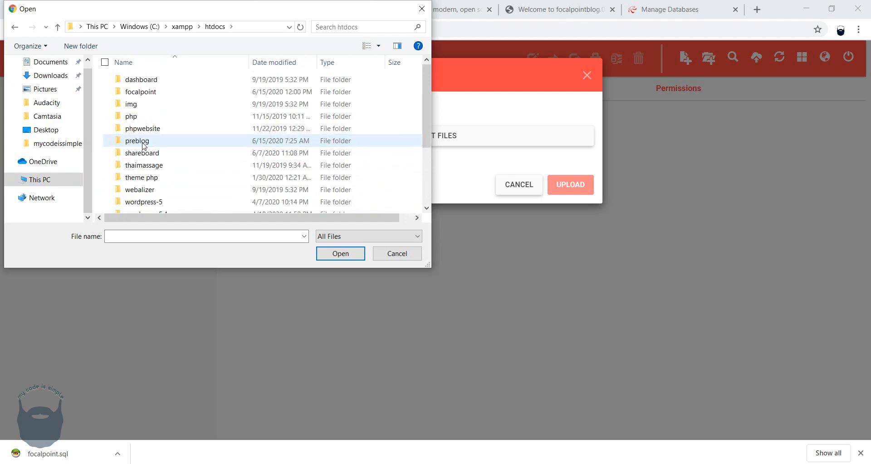
pyautogui.doubleClick(152, 92)
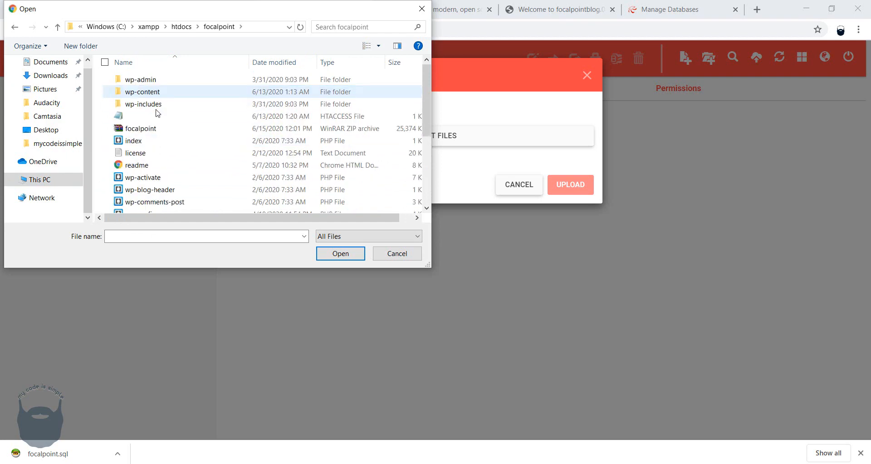
# - Upload the 24.8 MB focalpoint.zip into public_html and reload the File Manager
pyautogui.click(143, 132)
pyautogui.click(341, 254)
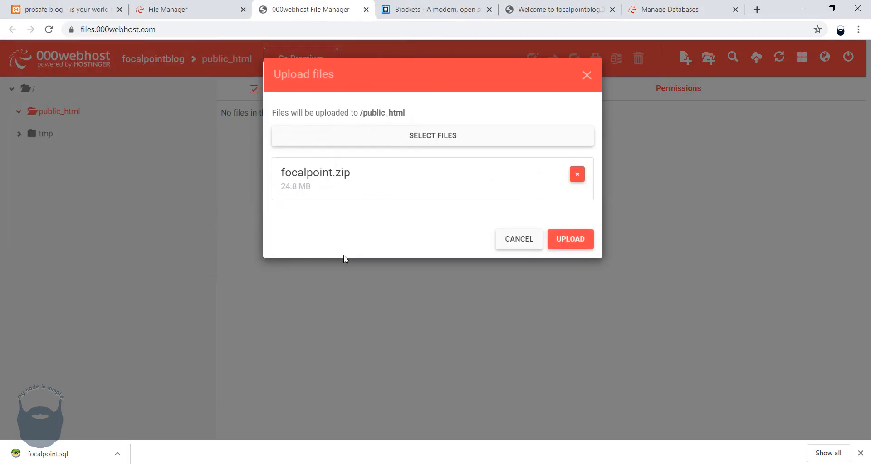
pyautogui.click(563, 239)
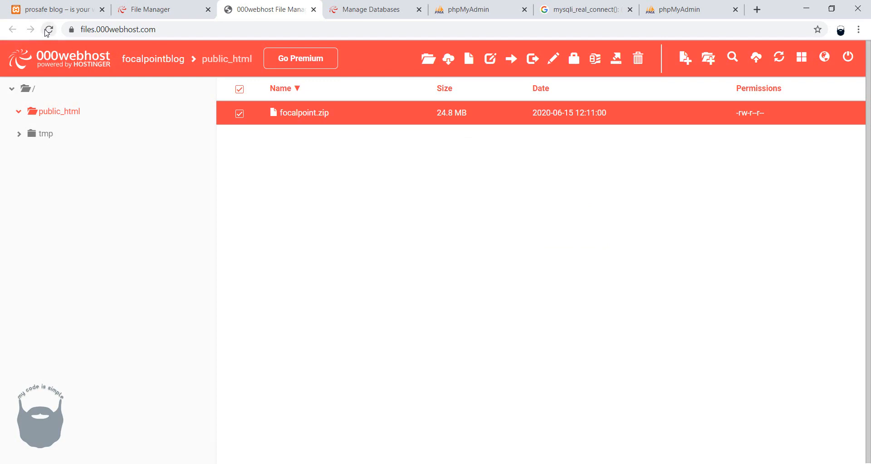
pyautogui.click(47, 30)
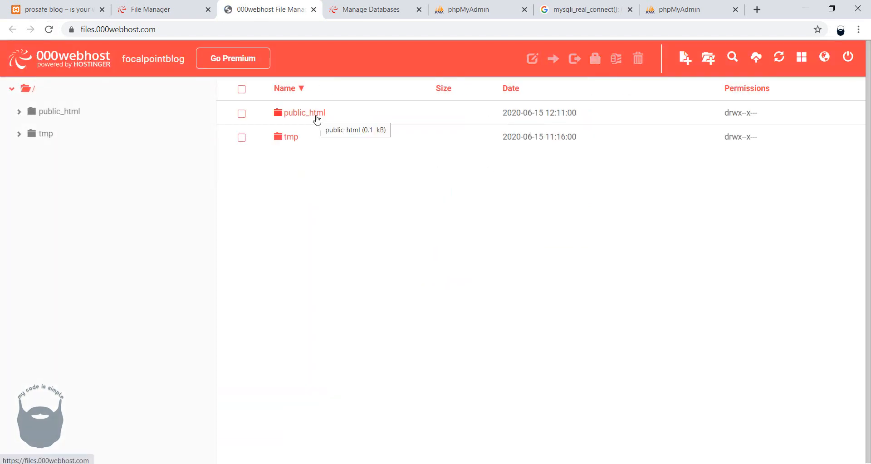
# - Select focalpoint.zip in public_html and try extracting it into the current folder
pyautogui.click(317, 117)
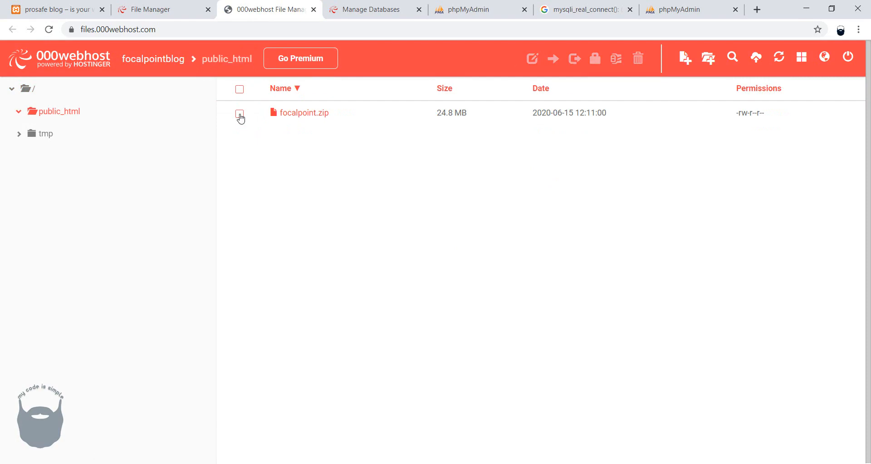
pyautogui.click(240, 116)
pyautogui.click(616, 60)
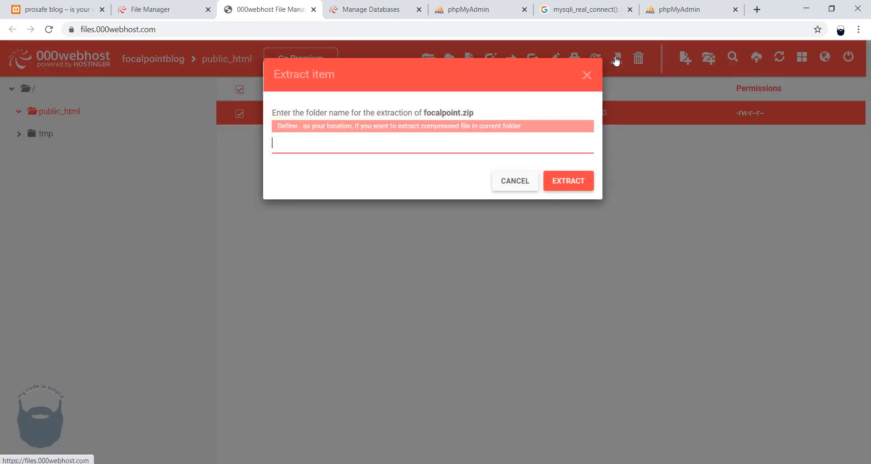
pyautogui.click(476, 68)
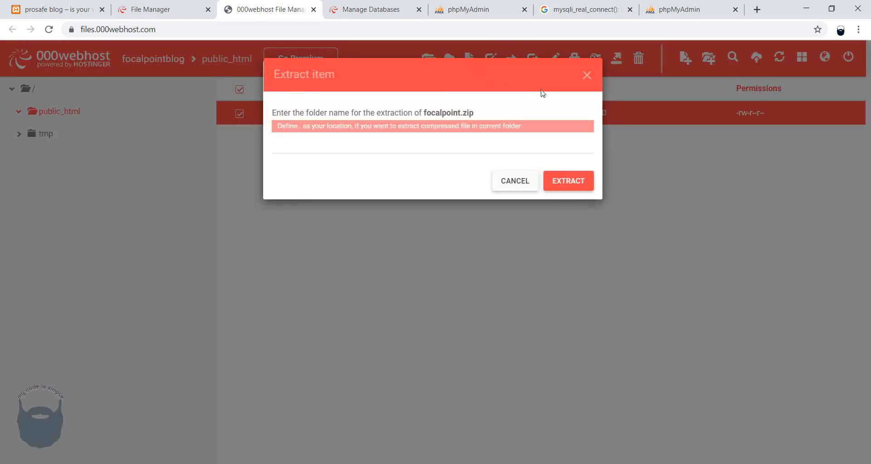
pyautogui.click(458, 141)
pyautogui.click(566, 183)
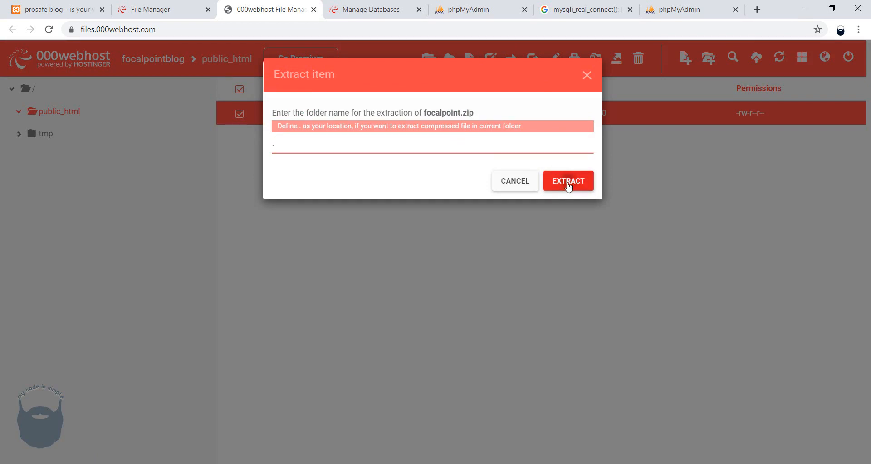
# - Set the extraction folder name to 'focalpoint', retry the extraction, then cancel it
pyautogui.click(370, 145)
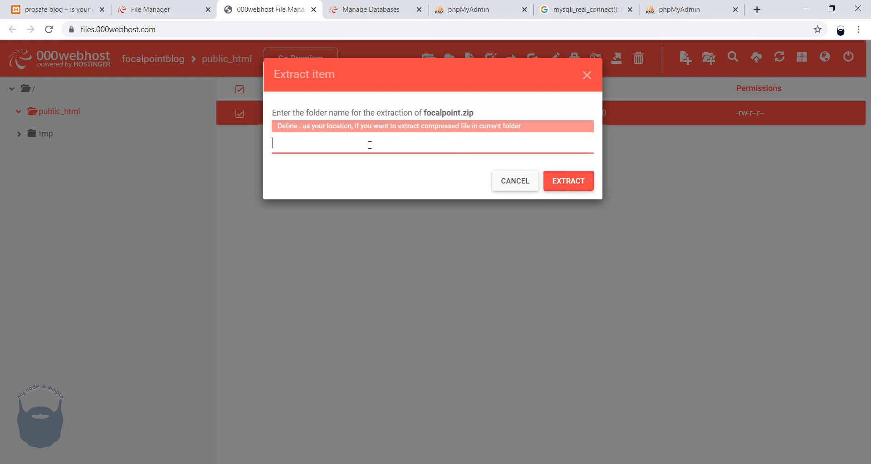
pyautogui.write('focalpoint')
pyautogui.click(566, 182)
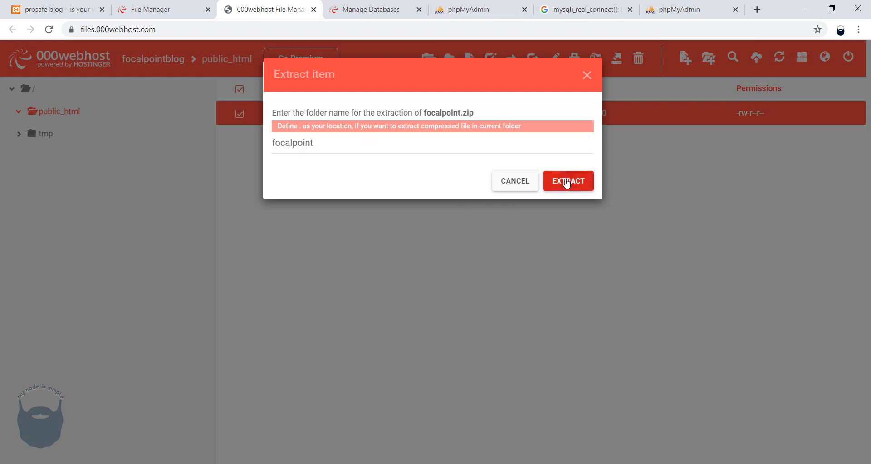
pyautogui.click(359, 148)
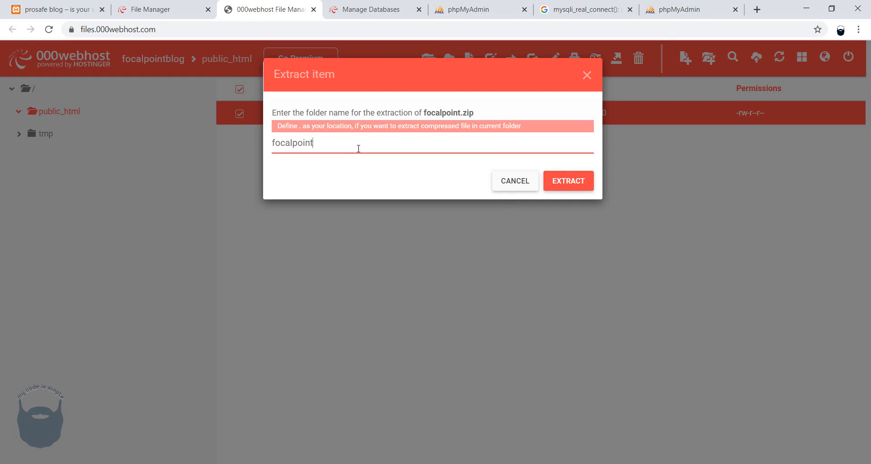
pyautogui.hotkey('ctrl', 'a')
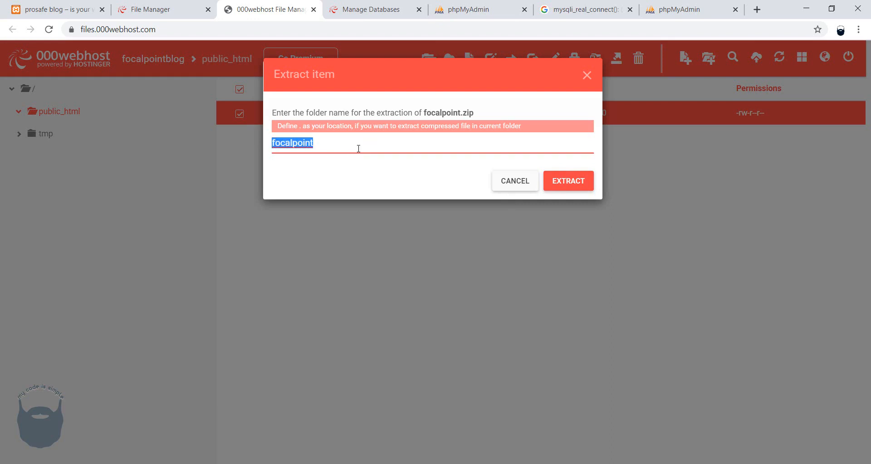
pyautogui.click(564, 182)
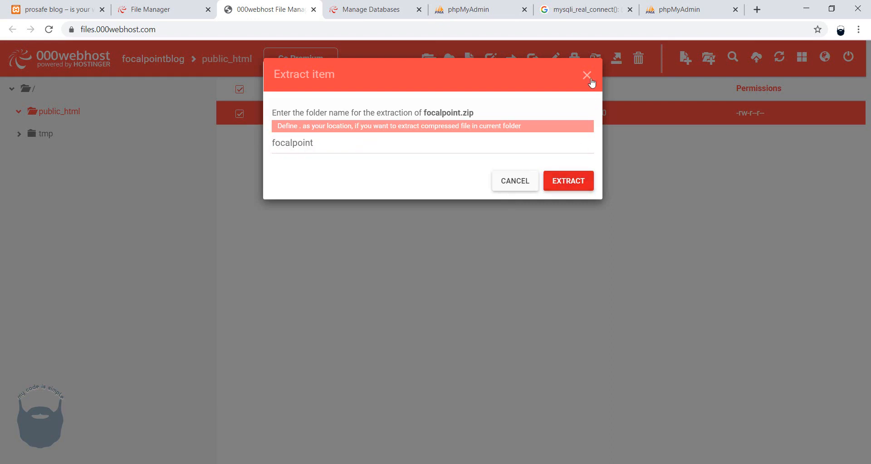
pyautogui.click(532, 181)
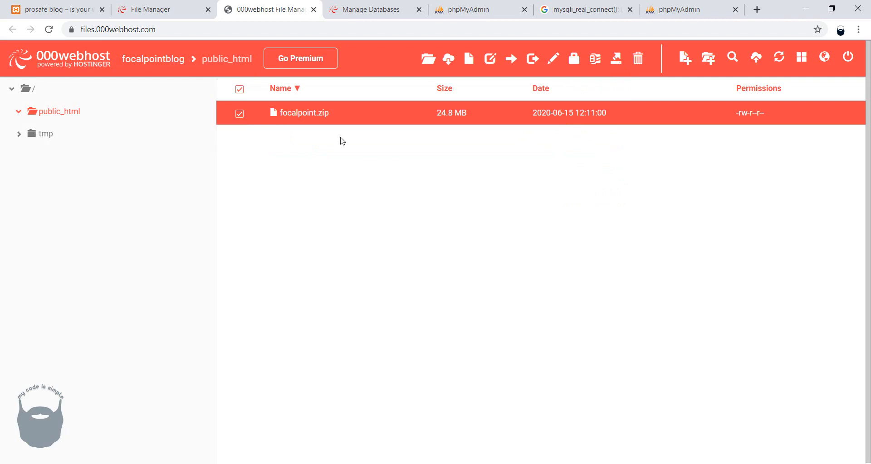
# - Reselect focalpoint.zip and extract it into a focalpoint folder
pyautogui.click(239, 114)
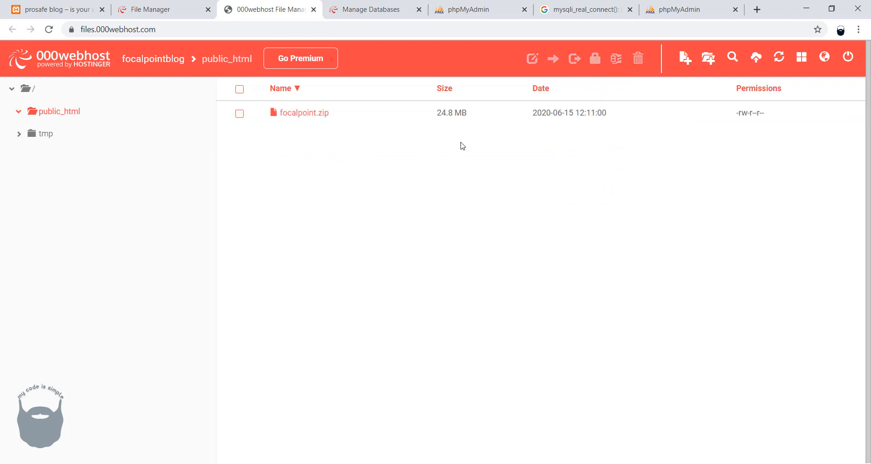
pyautogui.click(332, 116)
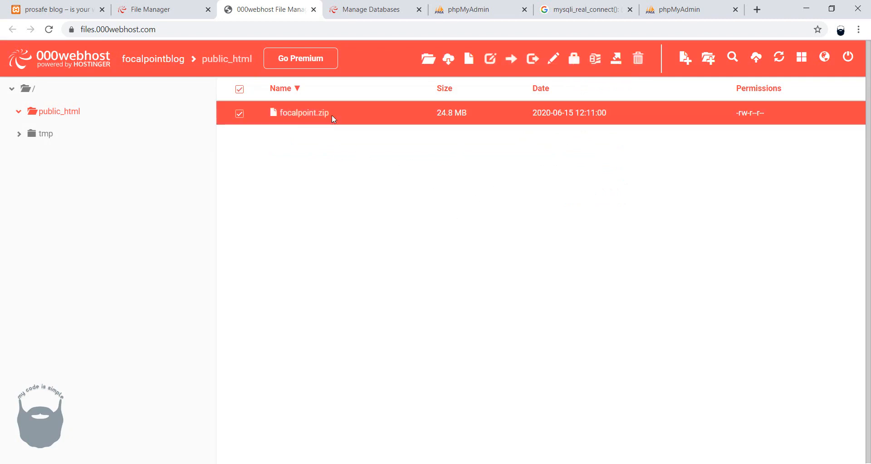
pyautogui.click(619, 69)
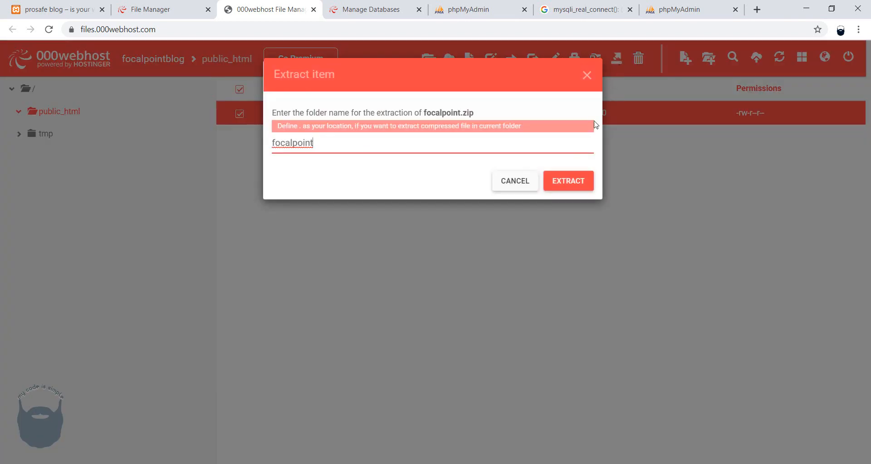
pyautogui.click(565, 183)
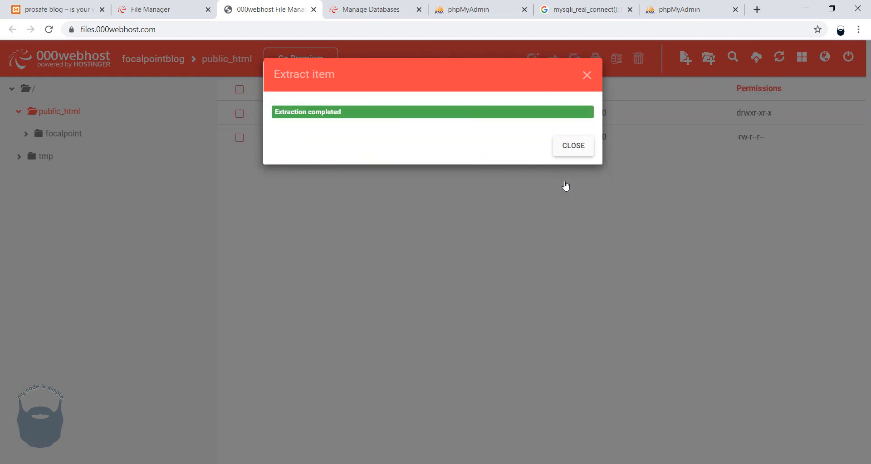
pyautogui.click(572, 147)
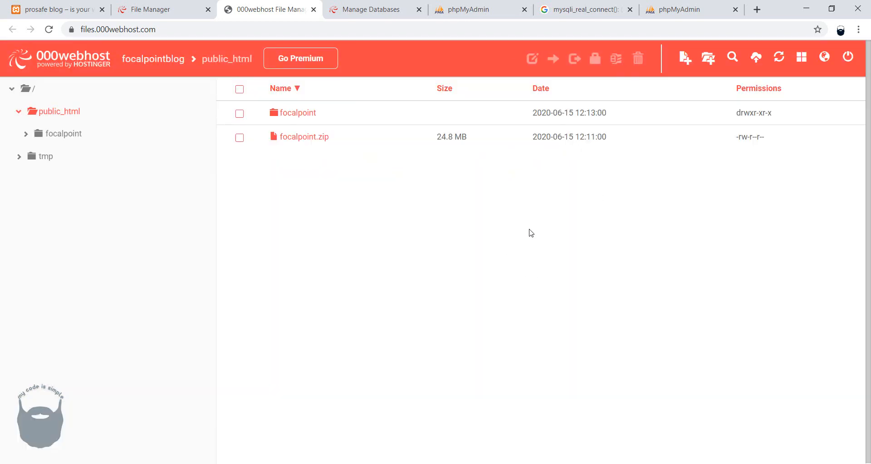
# - Open the extracted focalpoint folder and select all its items
pyautogui.click(777, 61)
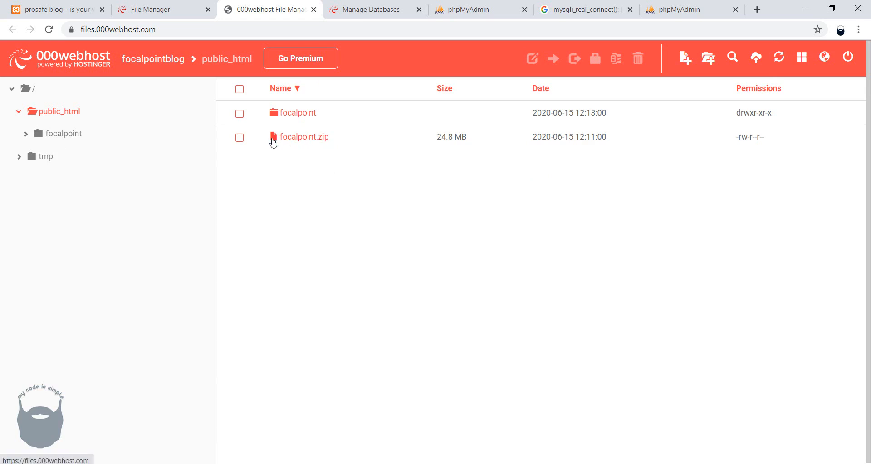
pyautogui.click(298, 114)
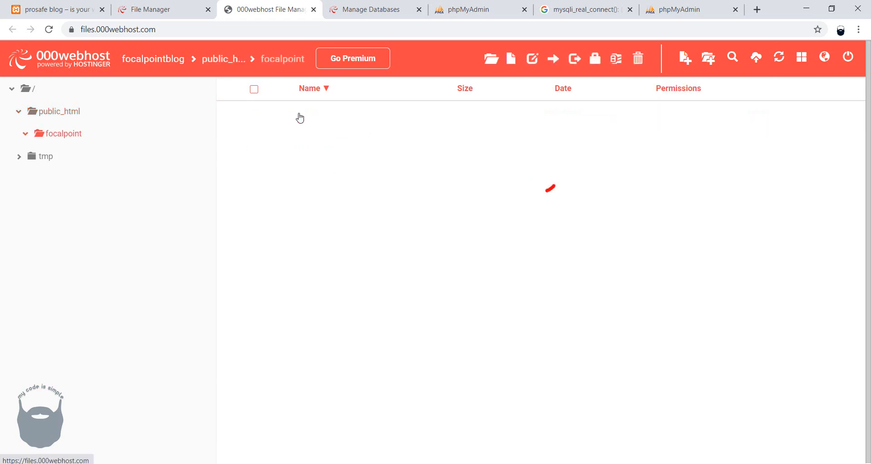
pyautogui.click(236, 89)
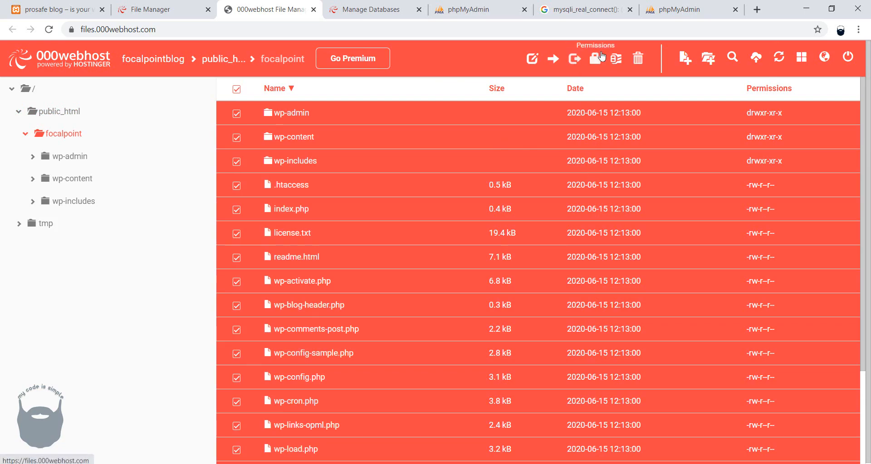
# - Move the 21 WordPress items from focalpoint up into public_html
pyautogui.click(553, 58)
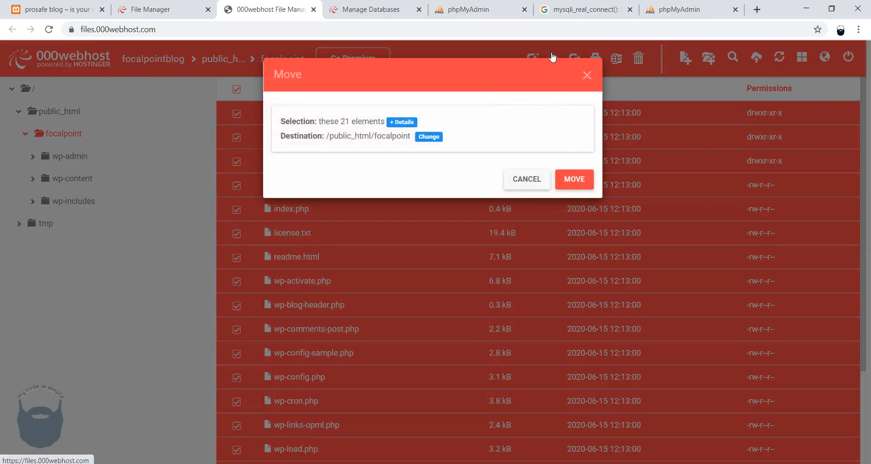
pyautogui.click(434, 137)
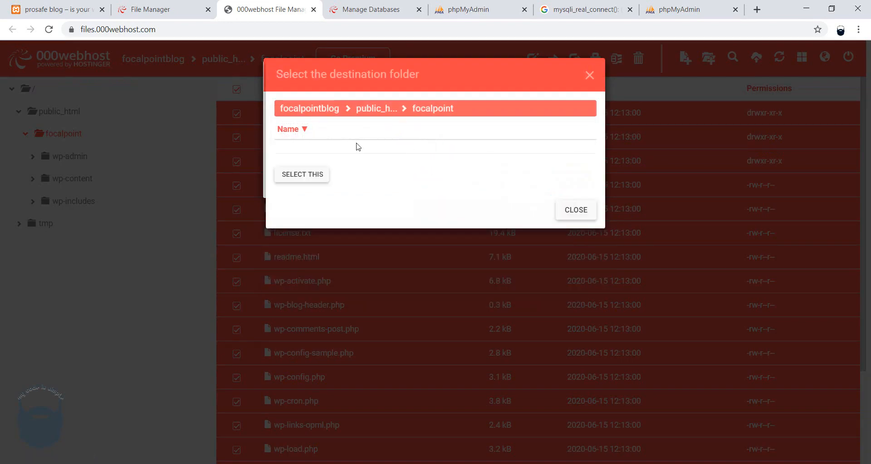
pyautogui.click(296, 177)
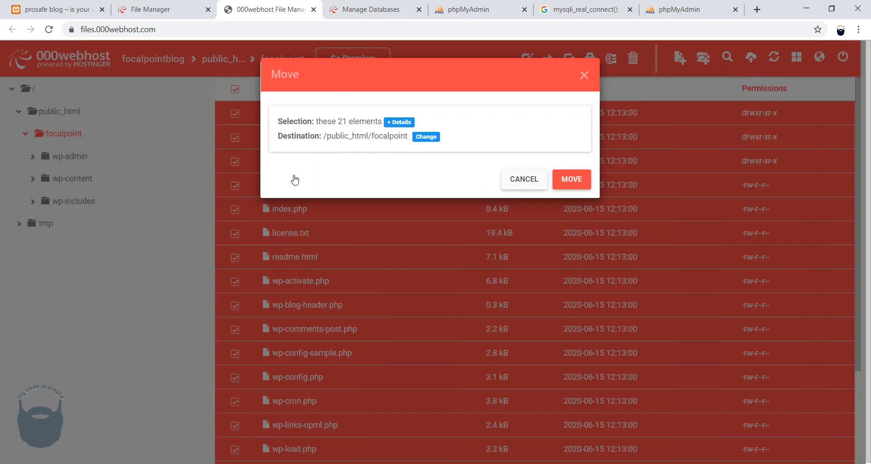
pyautogui.click(429, 144)
pyautogui.click(370, 107)
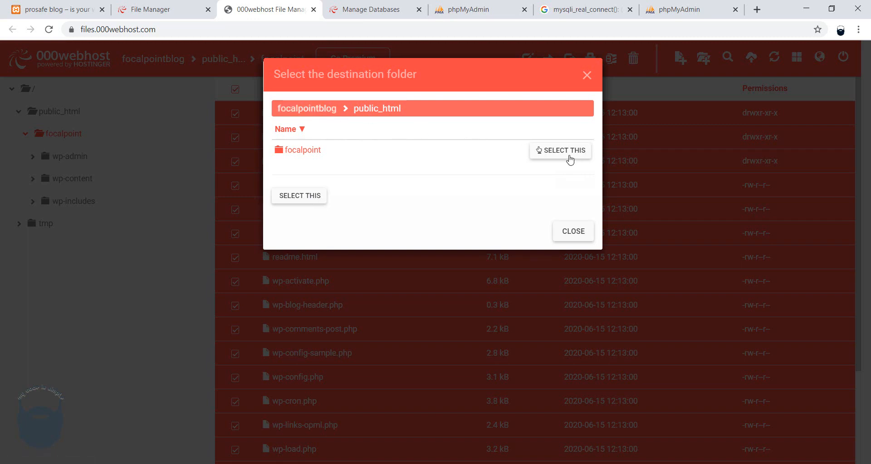
pyautogui.click(312, 198)
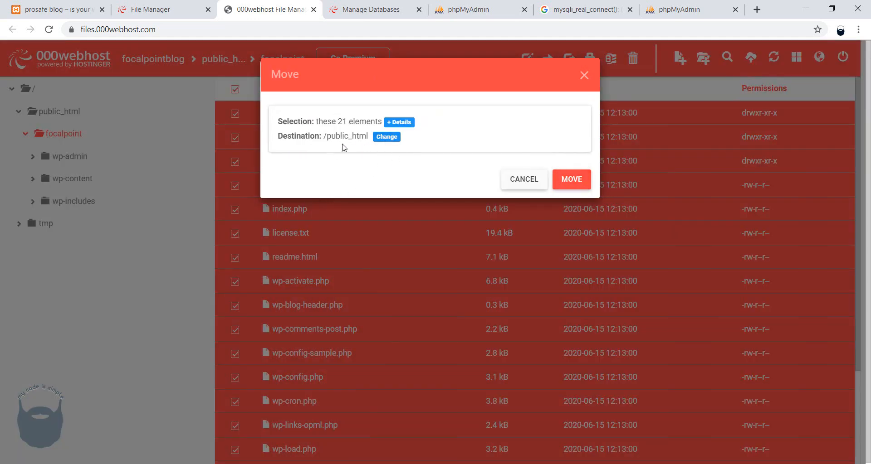
pyautogui.click(577, 184)
pyautogui.click(578, 184)
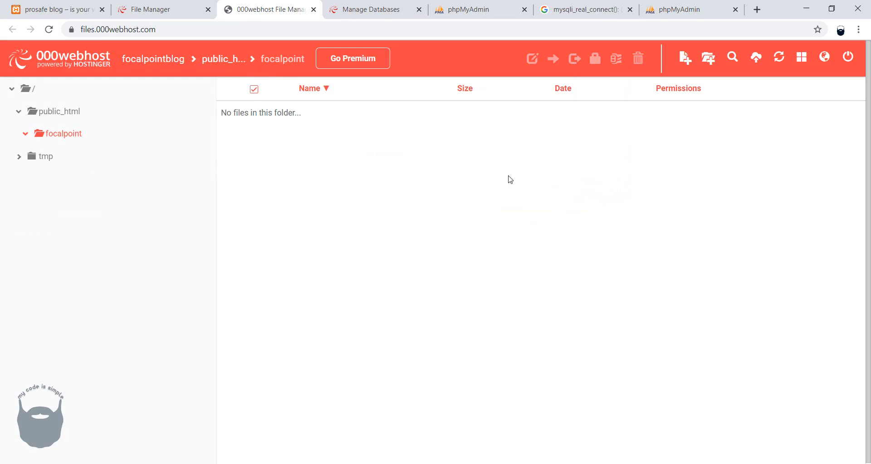
# - Delete the now-empty focalpoint folder from public_html
pyautogui.click(46, 112)
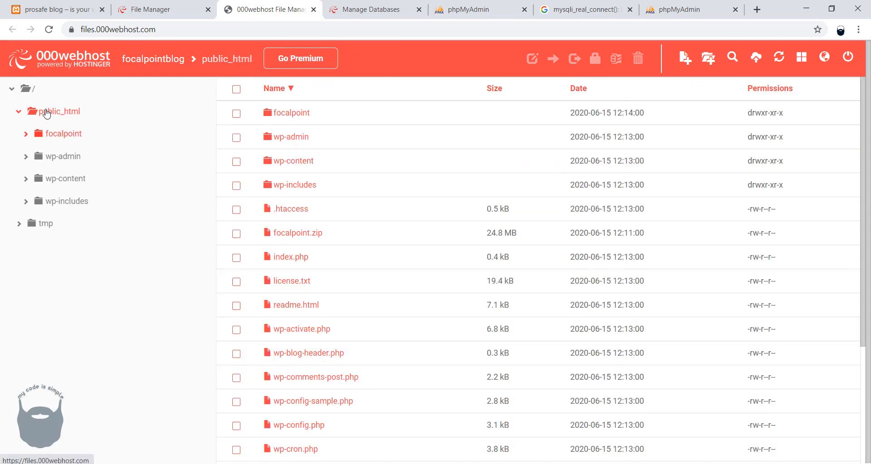
pyautogui.click(236, 114)
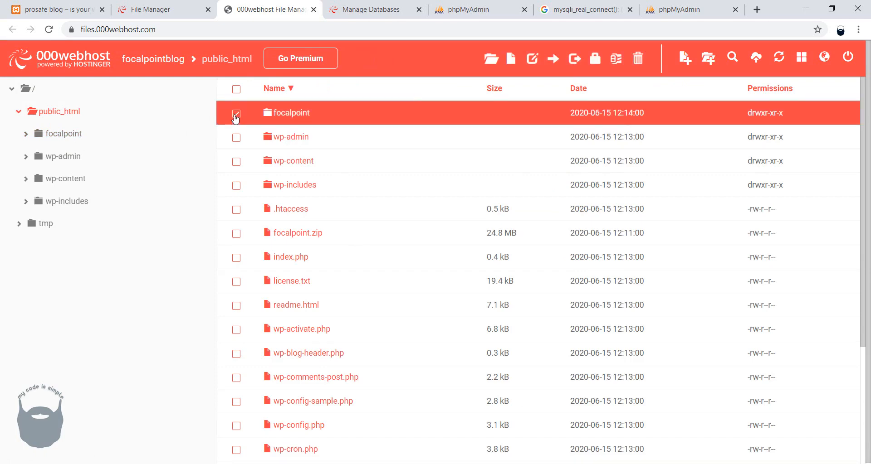
pyautogui.click(638, 58)
pyautogui.click(561, 144)
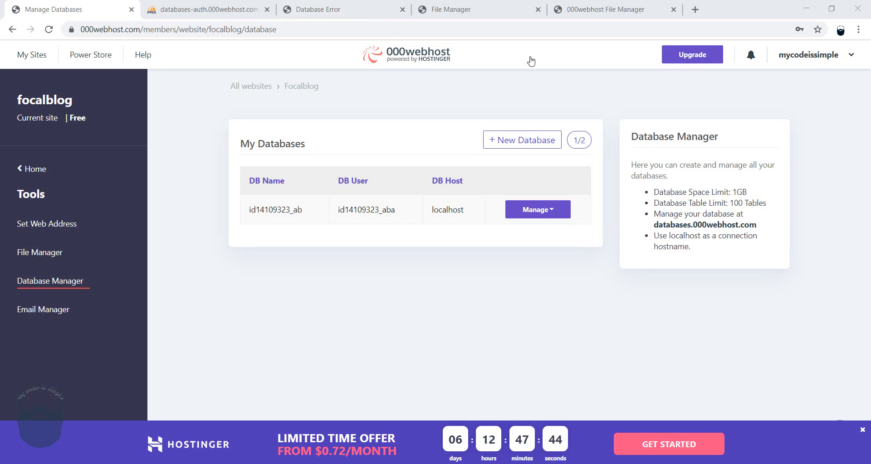
# - Close the old database sign-on tab and open the site's database in a new phpMyAdmin tab
pyautogui.click(267, 10)
pyautogui.click(547, 212)
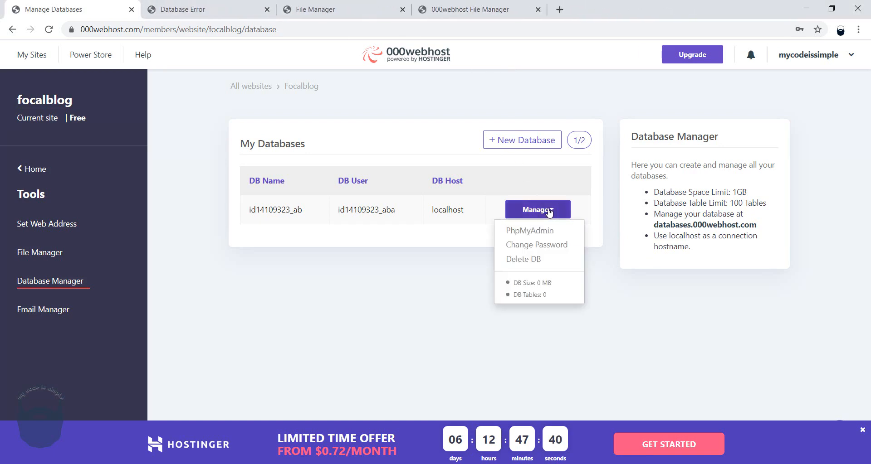
pyautogui.click(548, 231)
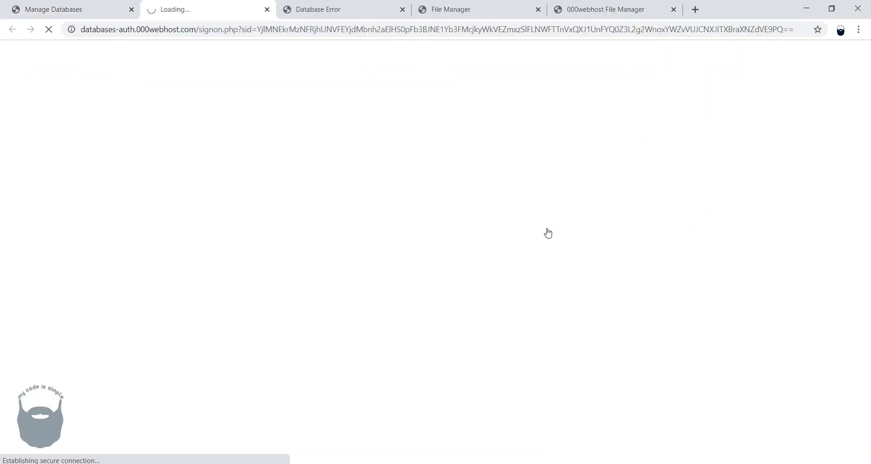
pyautogui.click(41, 14)
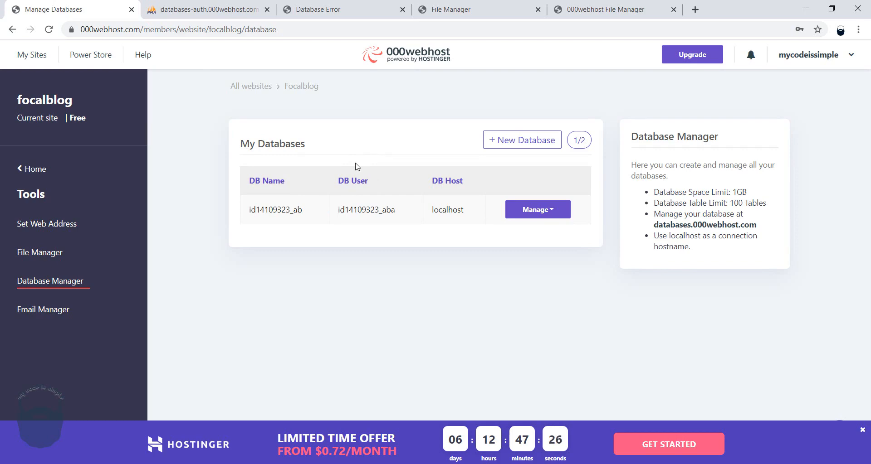
pyautogui.hotkey('ctrl', 'Tab')
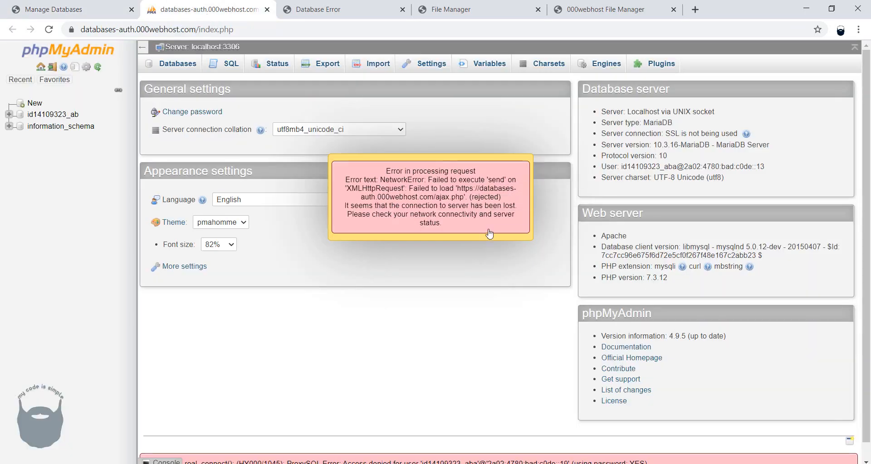
# - Dismiss the network error and reload the site's Database Error tab to recheck it
pyautogui.click(521, 164)
pyautogui.scroll(-2, 513, 283)
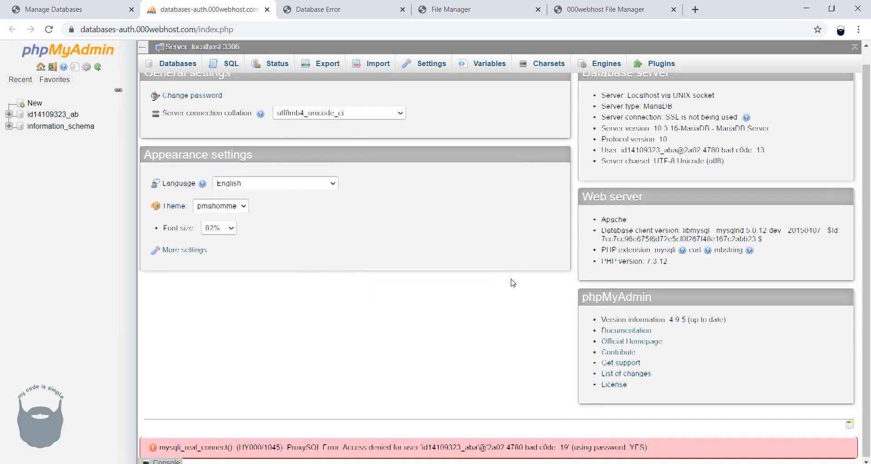
pyautogui.scroll(1, 386, 262)
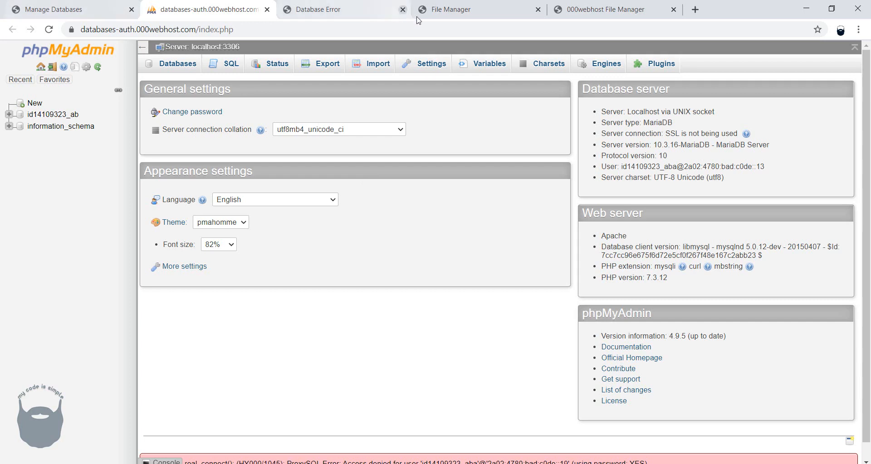
pyautogui.click(327, 9)
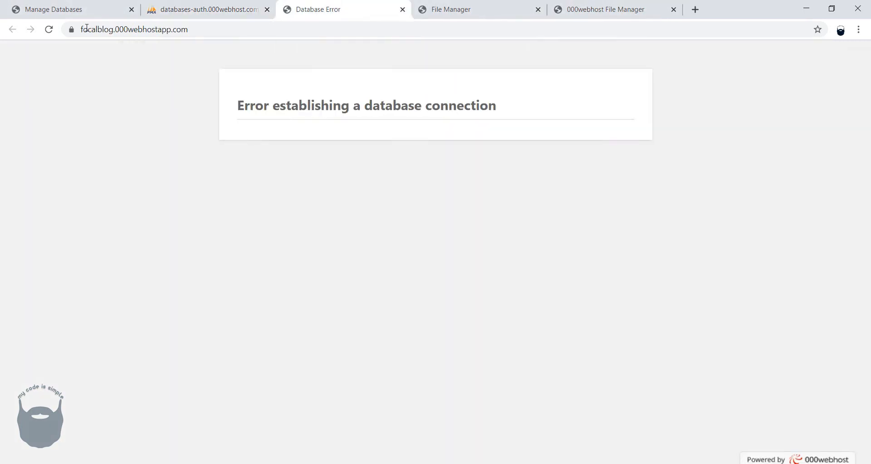
pyautogui.click(49, 29)
# - Back in phpMyAdmin, select the site's empty database and go to its Import page
pyautogui.click(190, 12)
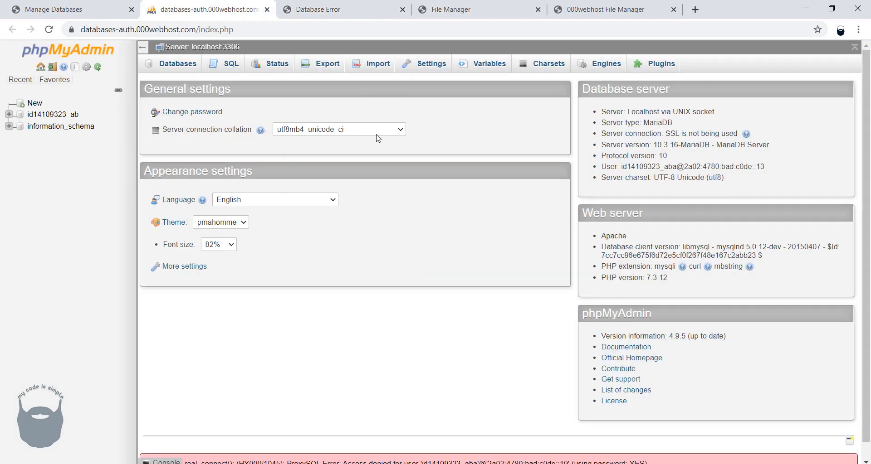
pyautogui.click(49, 114)
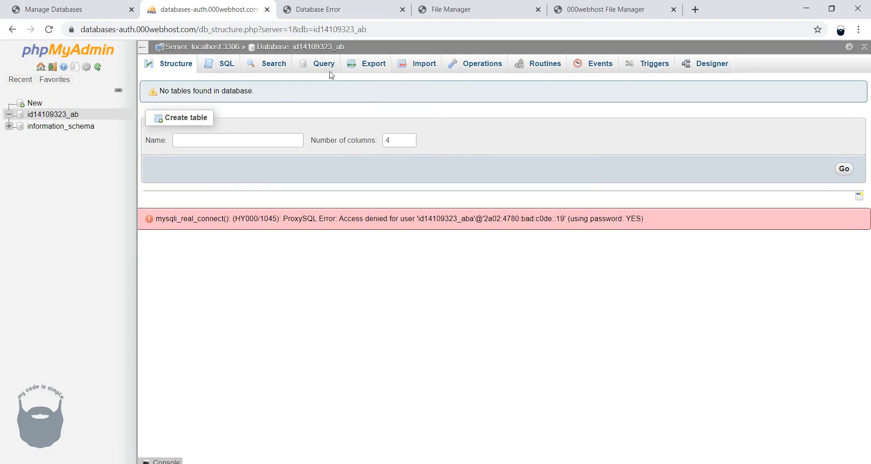
pyautogui.click(423, 67)
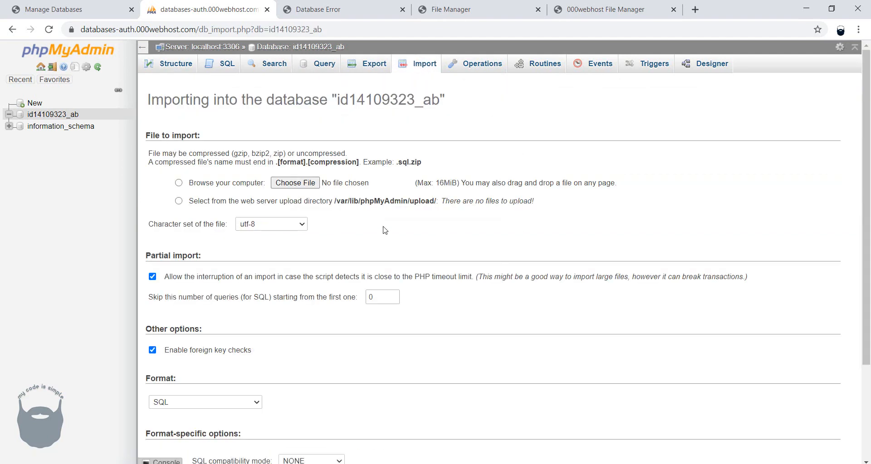
# - Import focalpoint.sql from the Downloads folder into the site's database
pyautogui.click(295, 183)
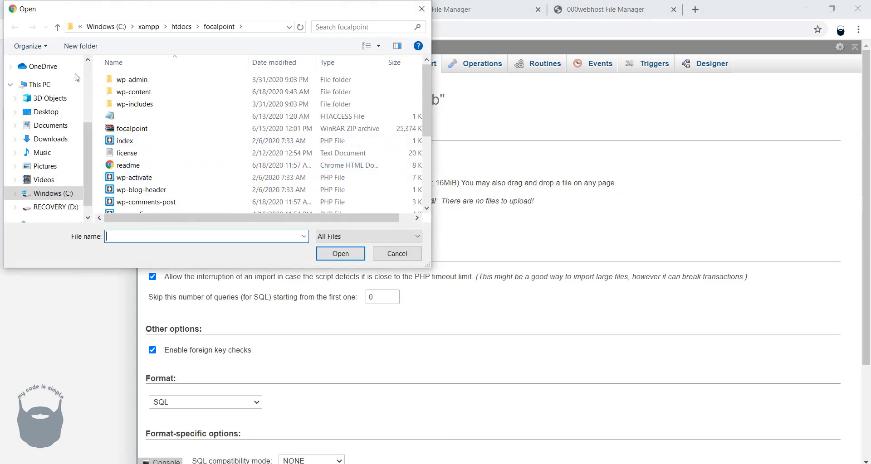
pyautogui.click(50, 141)
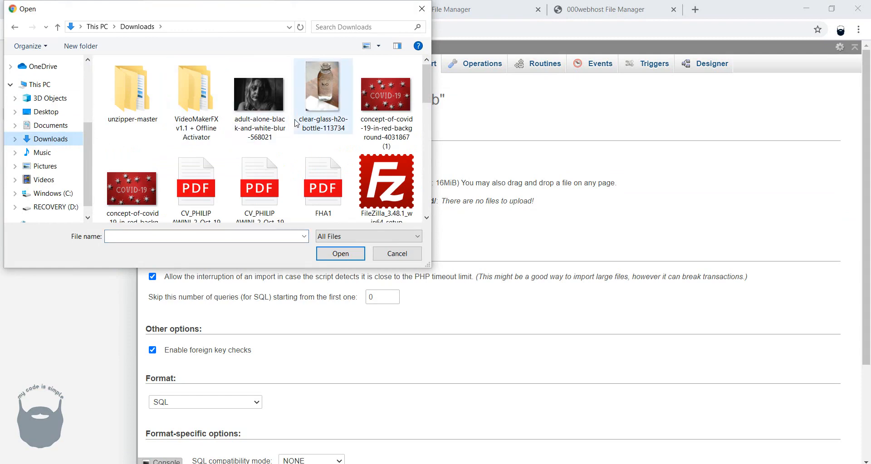
pyautogui.scroll(-2, 296, 122)
pyautogui.click(196, 168)
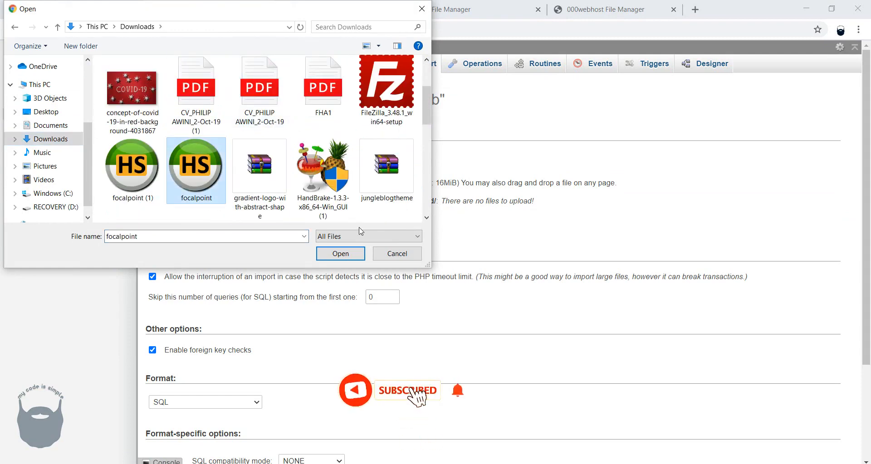
pyautogui.click(339, 255)
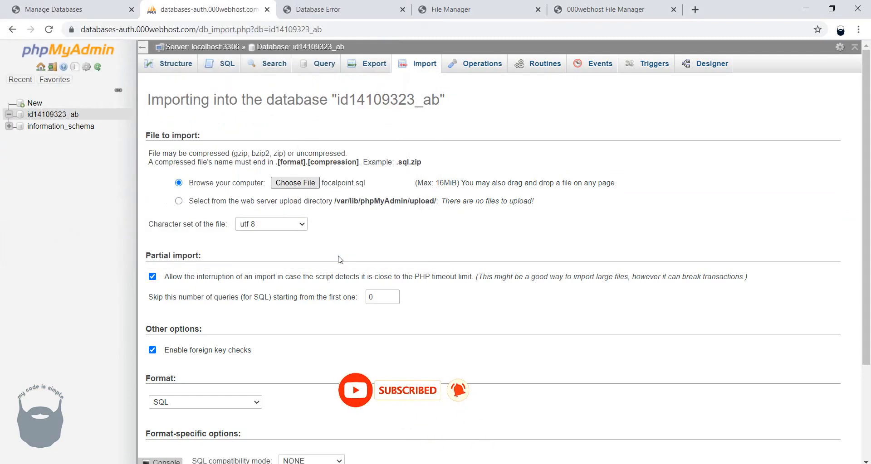
pyautogui.scroll(-3, 339, 259)
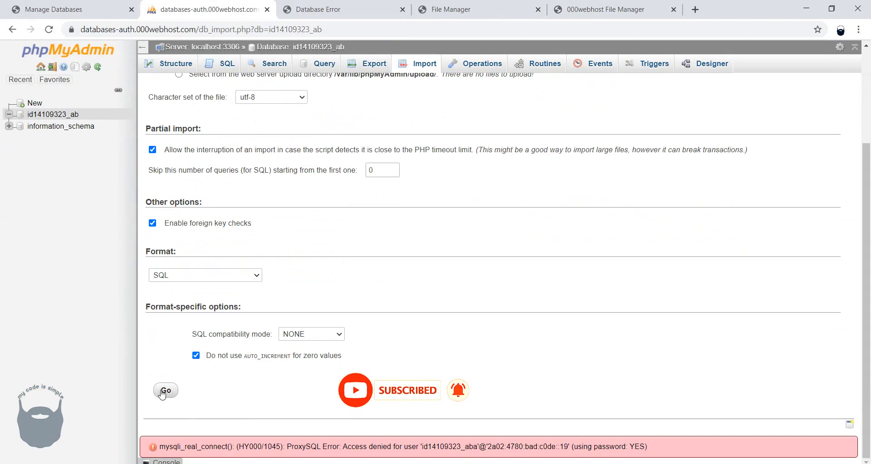
pyautogui.click(164, 392)
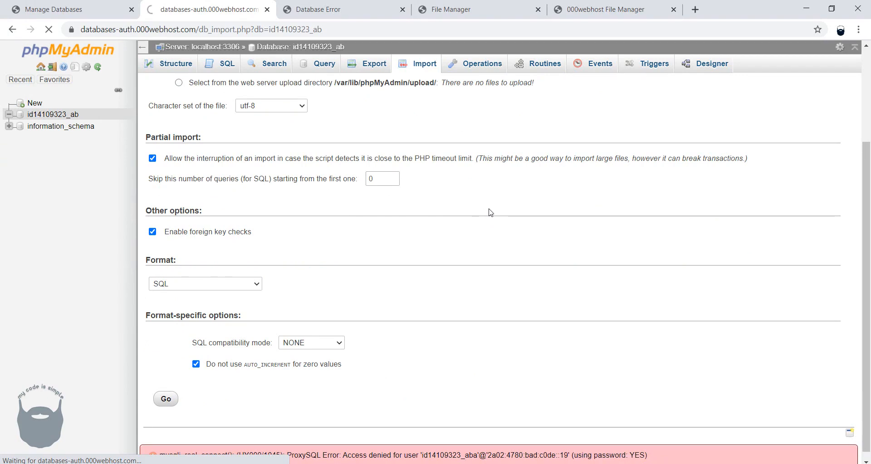
pyautogui.scroll(3, 490, 212)
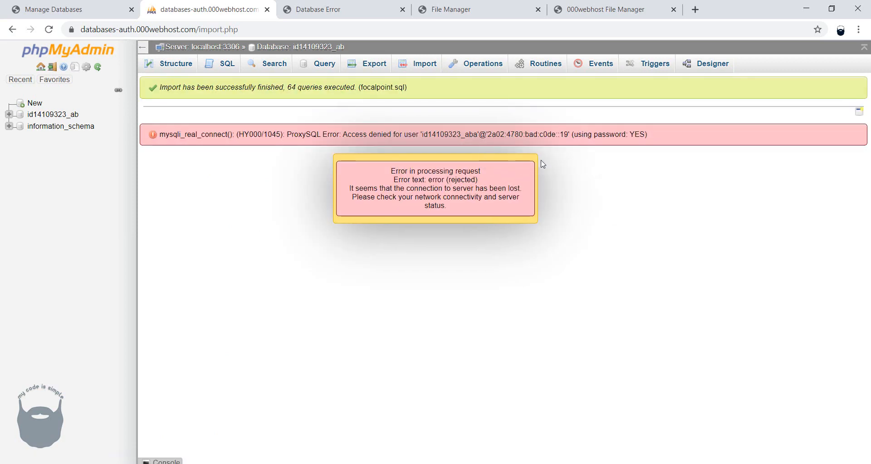
pyautogui.click(524, 160)
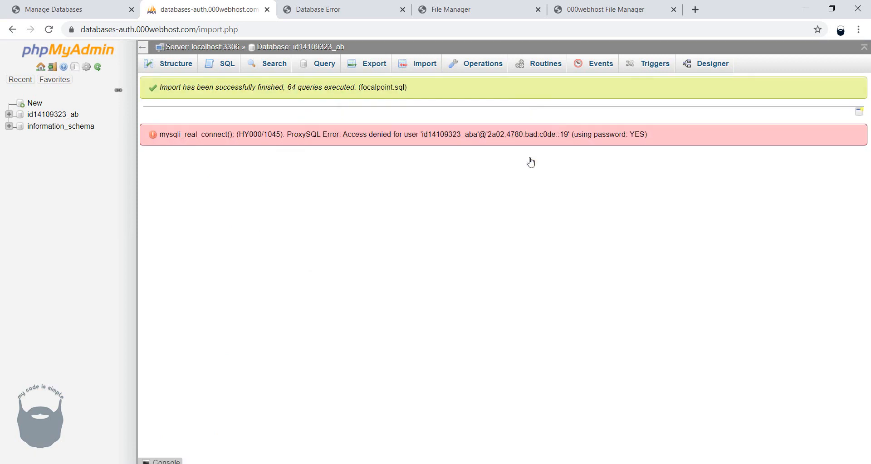
pyautogui.click(174, 70)
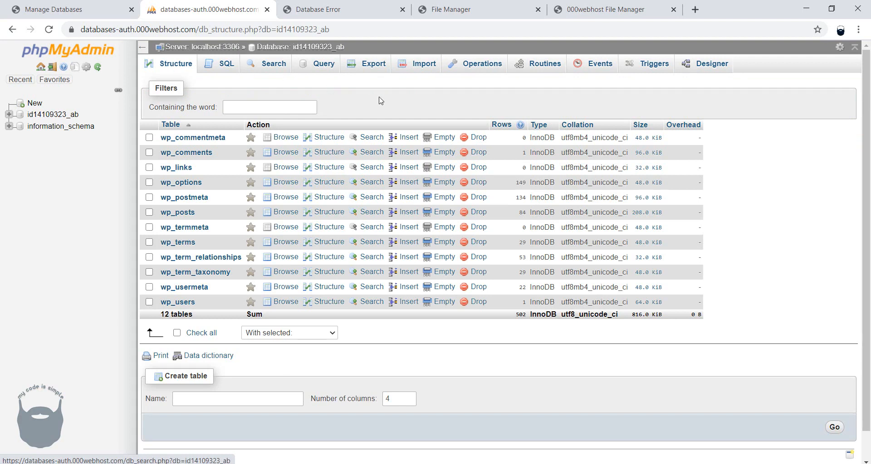
pyautogui.click(190, 184)
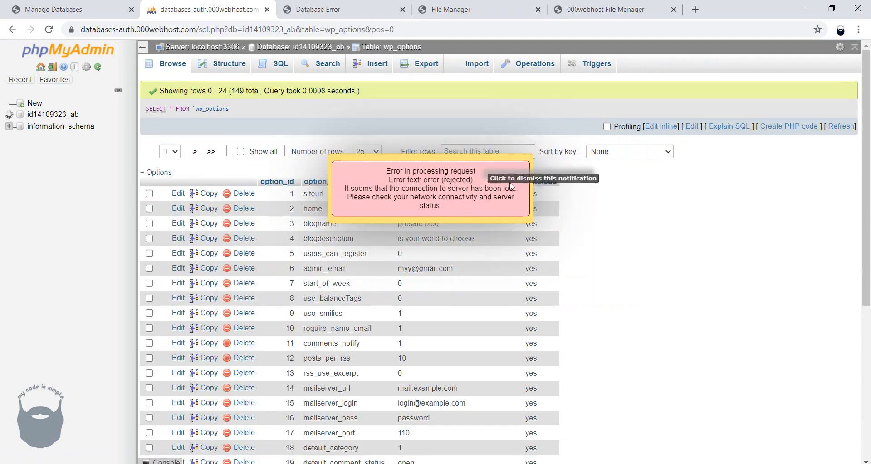
pyautogui.click(531, 169)
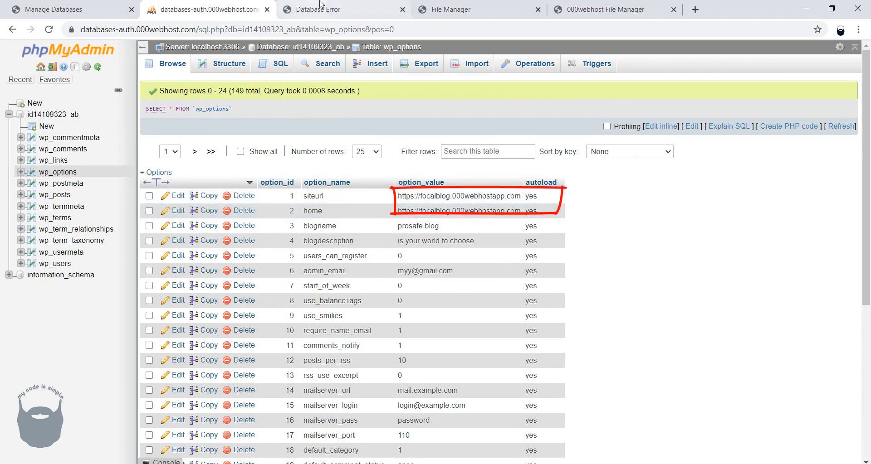
pyautogui.scroll(-4, 617, 240)
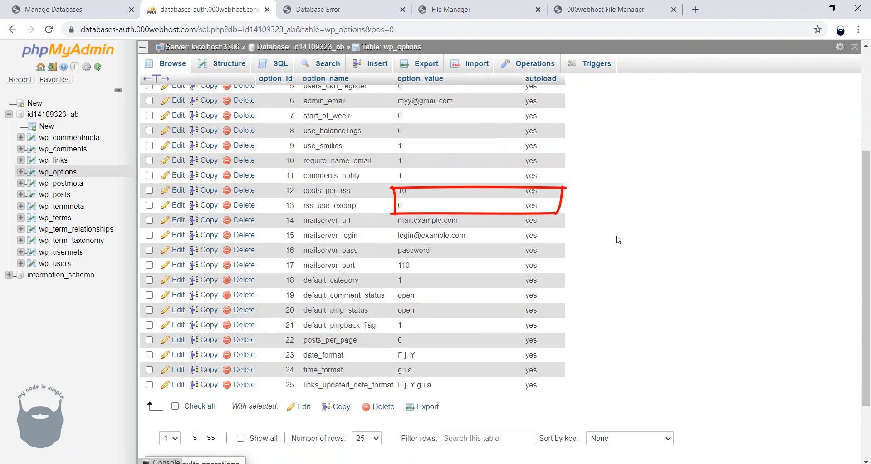
pyautogui.scroll(4, 617, 240)
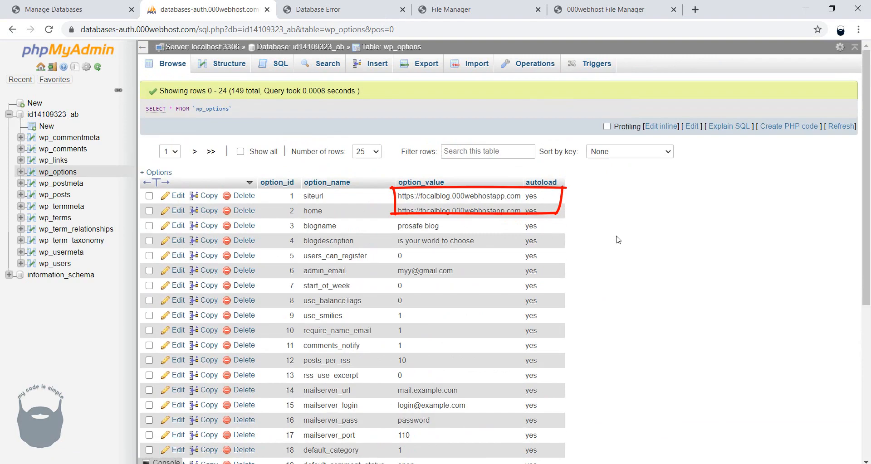
# - In the other File Manager tab, select wp-config.php in the public_html listing and try editing it
pyautogui.click(447, 9)
pyautogui.click(592, 12)
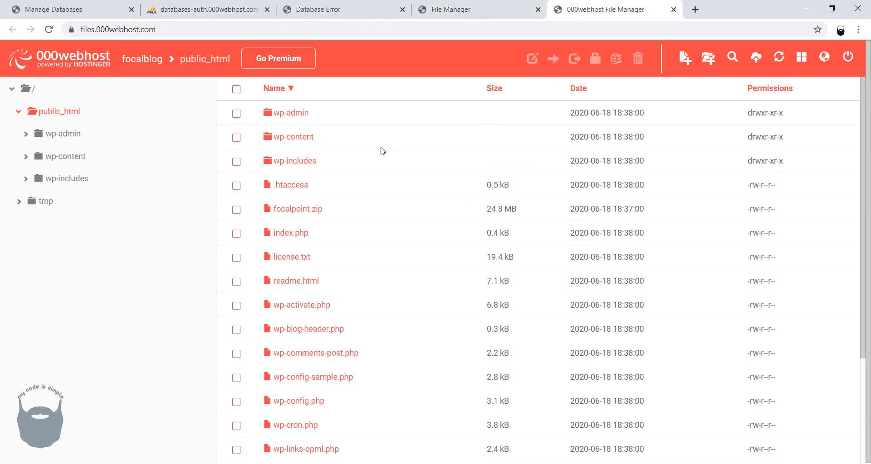
pyautogui.scroll(-2, 363, 192)
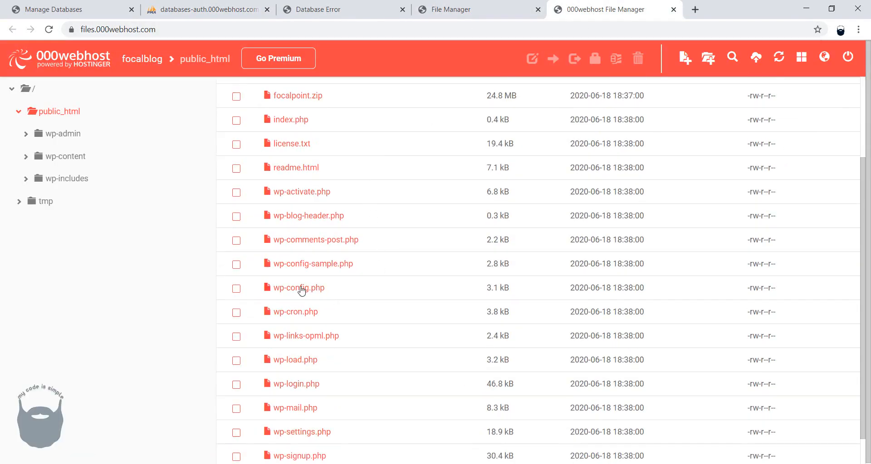
pyautogui.click(301, 290)
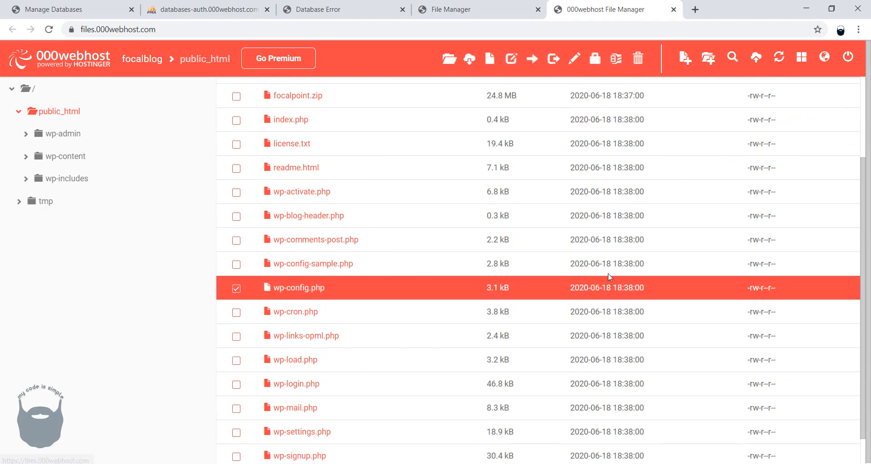
pyautogui.click(575, 59)
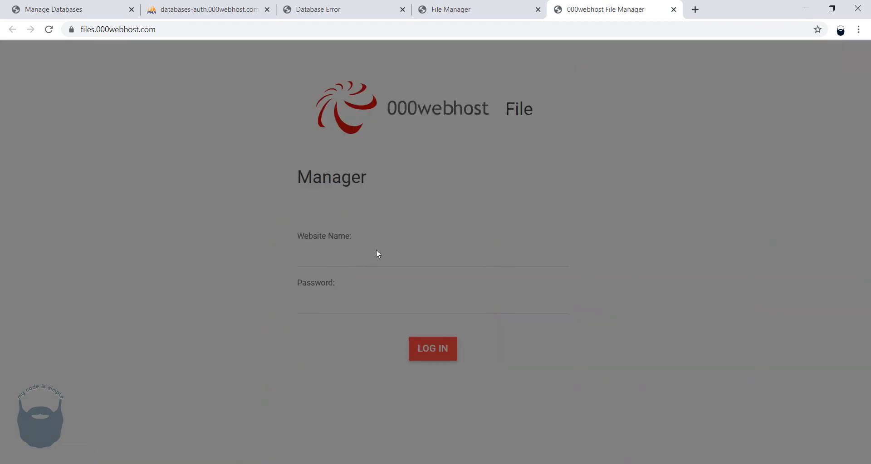
# - Close the duplicate tab, reopen the site's File Manager, and select wp-config.php in public_html
pyautogui.click(674, 9)
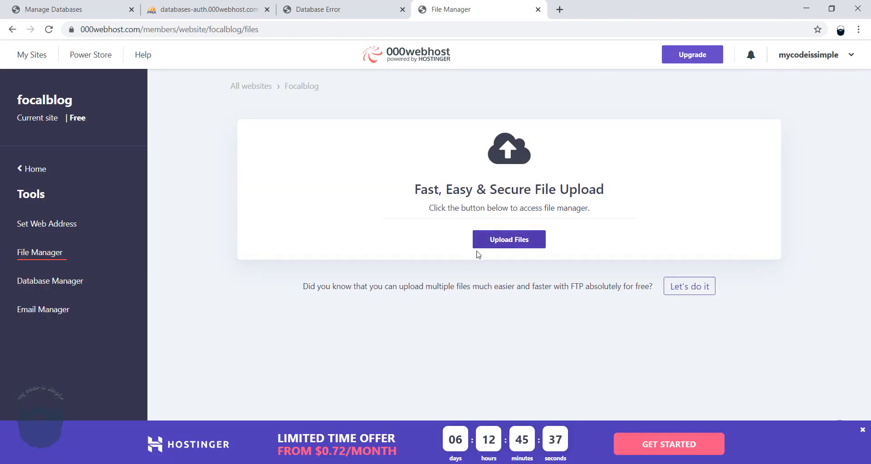
pyautogui.click(518, 241)
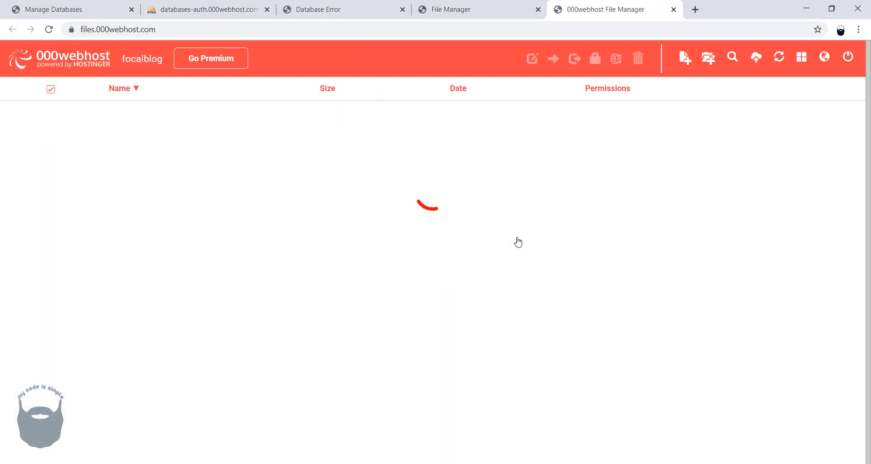
pyautogui.click(300, 112)
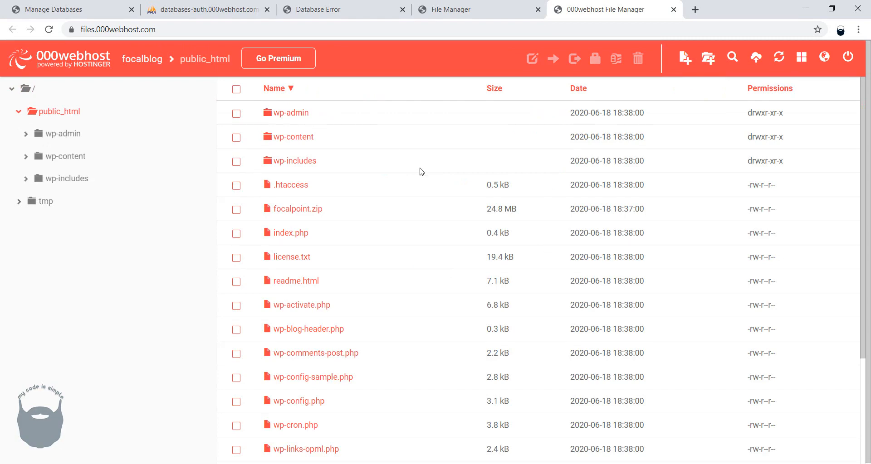
pyautogui.scroll(-3, 421, 172)
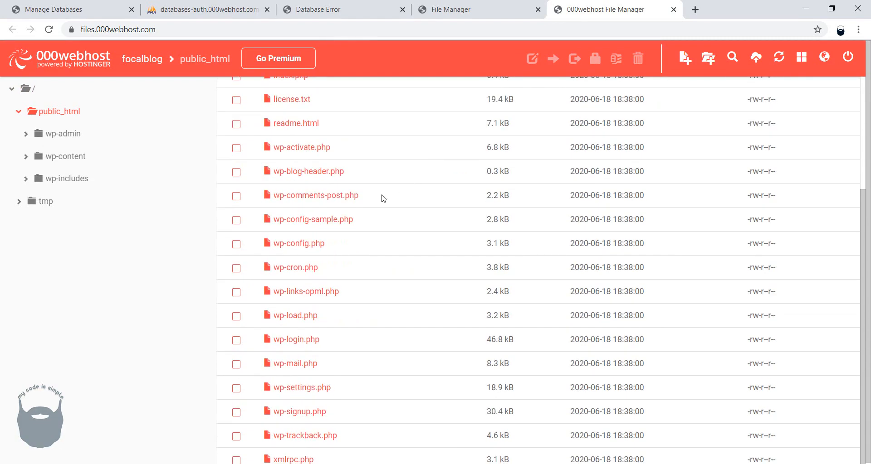
pyautogui.click(307, 246)
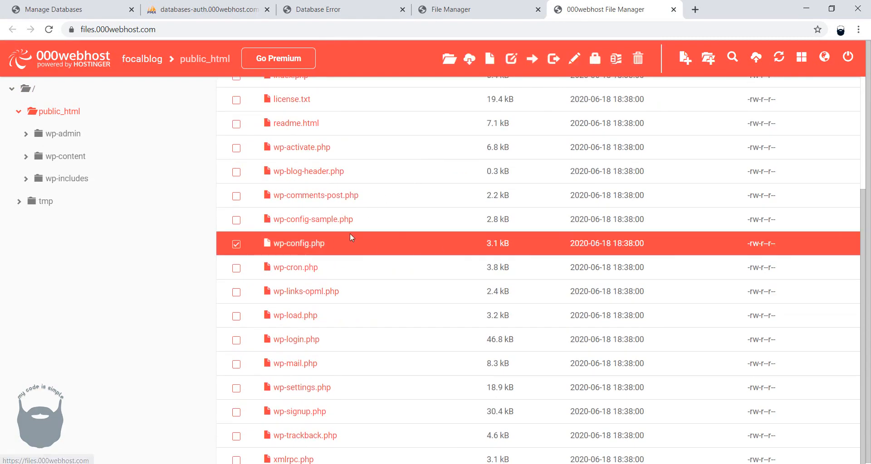
# - Open wp-config.php in the editor and look up the host's database list
pyautogui.click(571, 60)
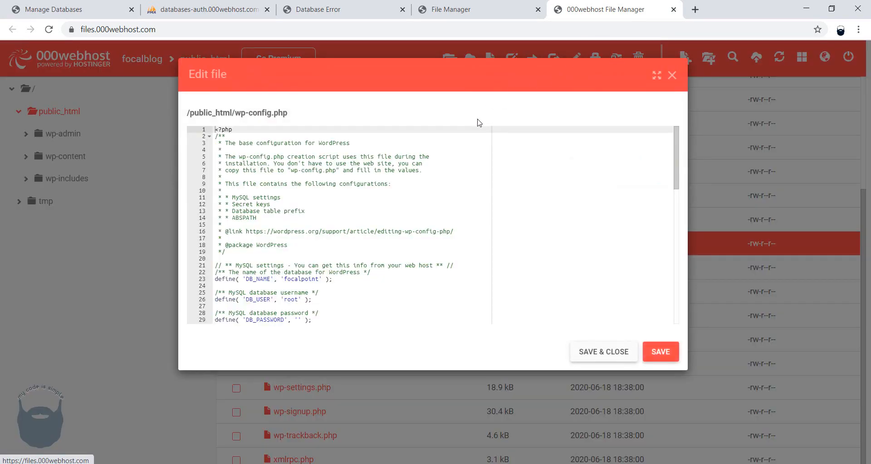
pyautogui.scroll(-2, 443, 180)
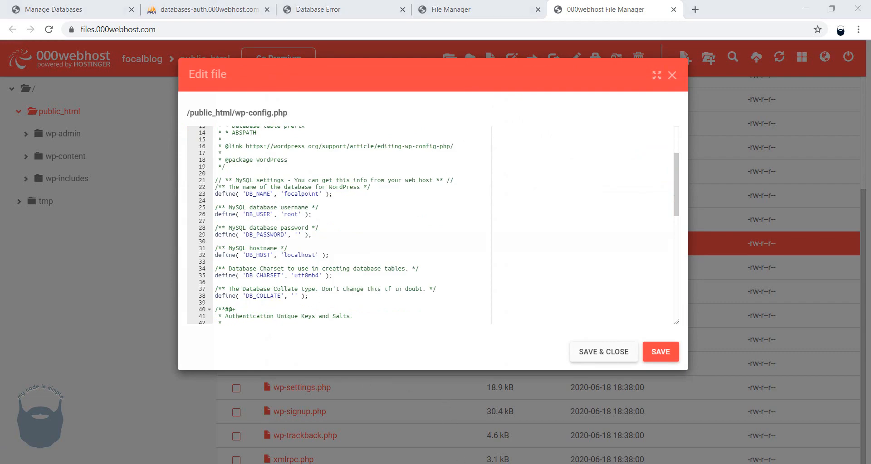
pyautogui.hotkey('alt', 'Tab')
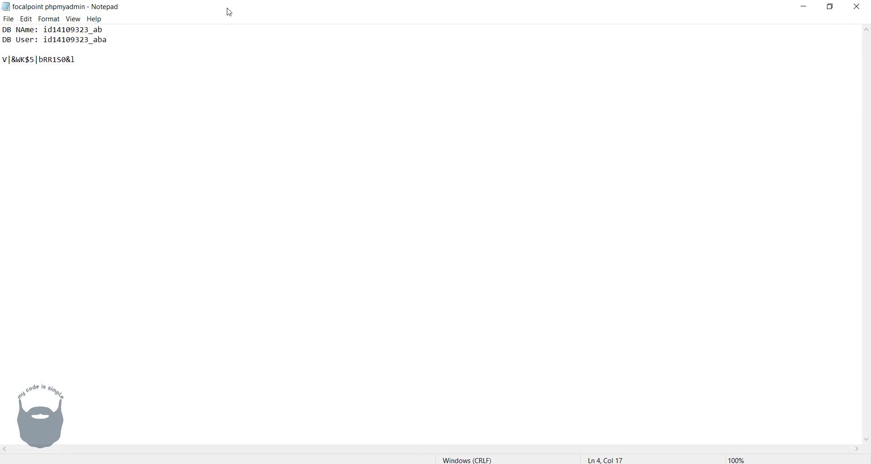
pyautogui.hotkey('alt', 'Tab')
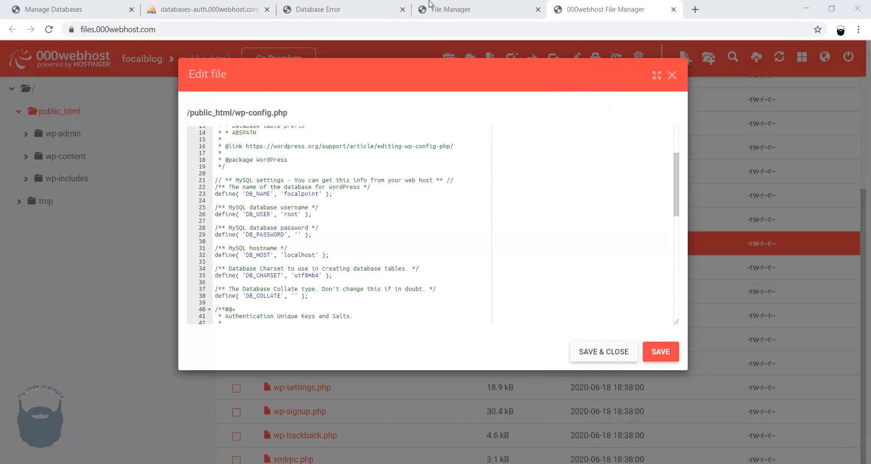
pyautogui.click(304, 8)
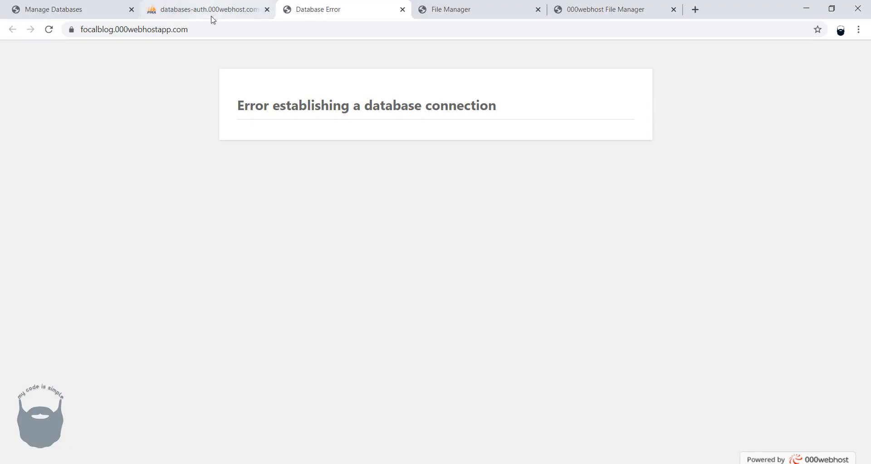
pyautogui.click(212, 13)
pyautogui.click(82, 13)
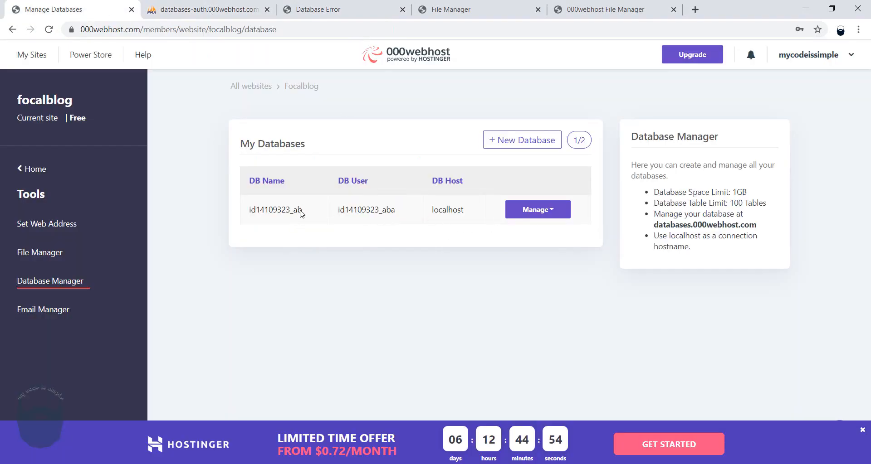
pyautogui.click(595, 7)
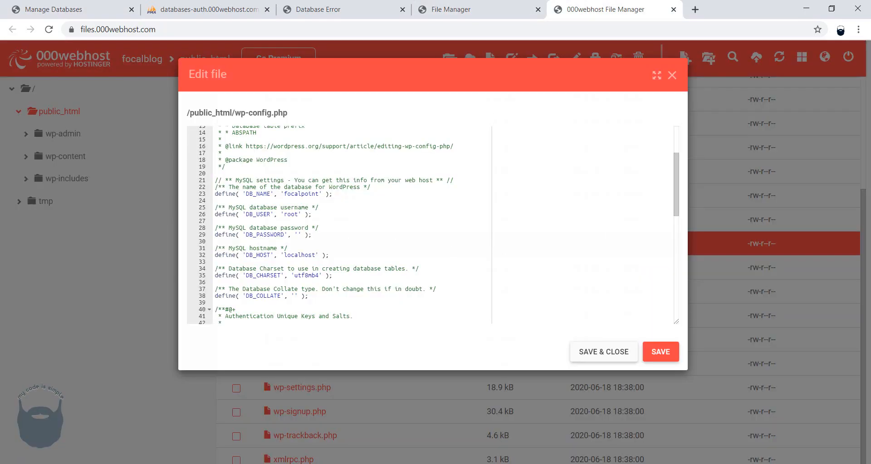
# - Replace the 'focalpoint' DB_NAME with the host database name copied from the notes
pyautogui.hotkey('alt', 'Tab')
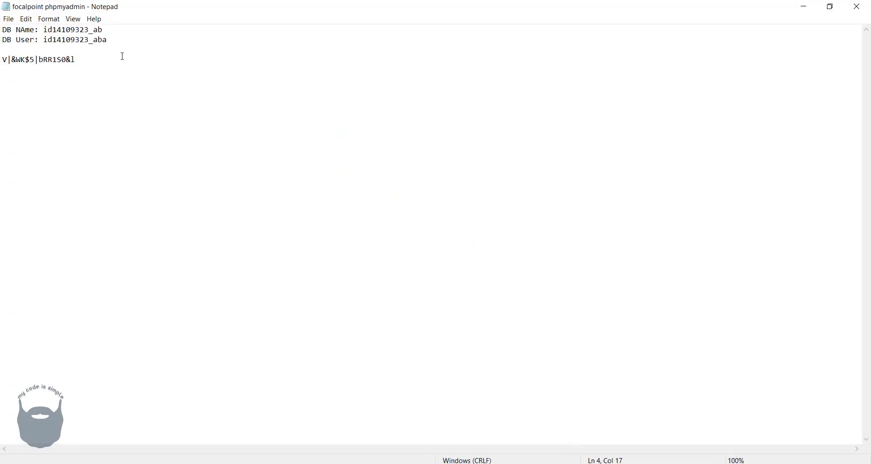
pyautogui.click(830, 7)
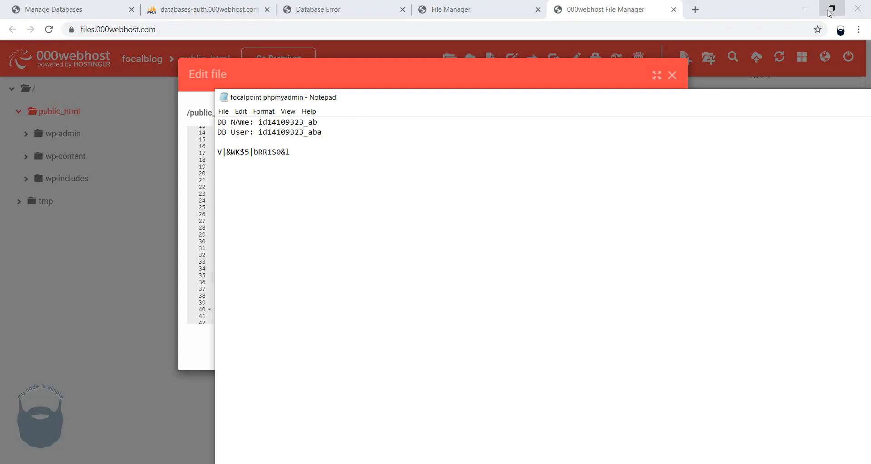
pyautogui.moveTo(317, 121); pyautogui.dragTo(258, 126)
pyautogui.hotkey('ctrl', 'c')
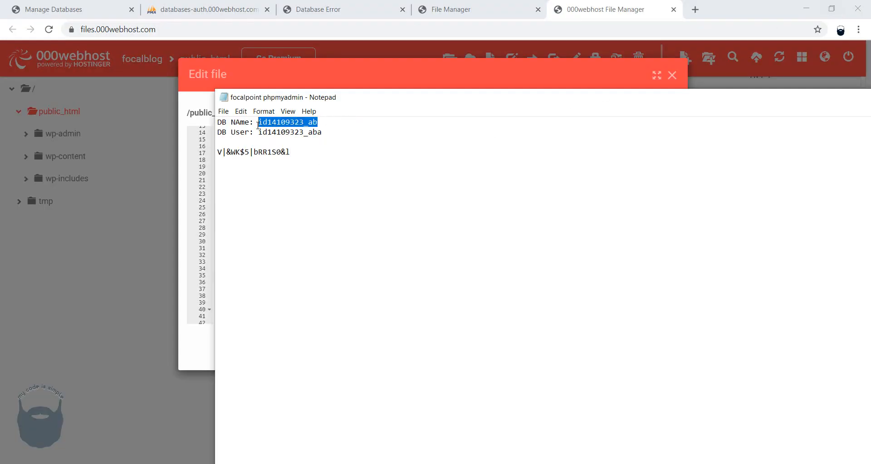
pyautogui.hotkey('alt', 'Tab')
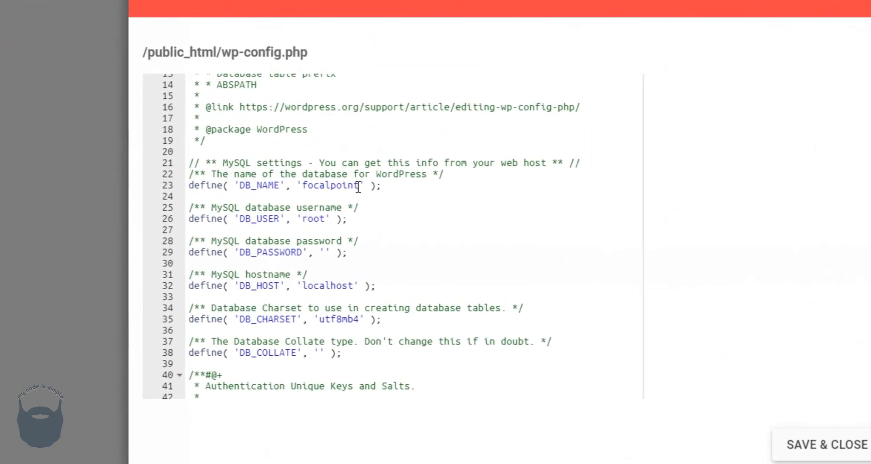
pyautogui.moveTo(317, 193)
pyautogui.mouseDown()
pyautogui.moveTo(288, 193)
pyautogui.moveTo(303, 185)
pyautogui.mouseUp()
pyautogui.hotkey('ctrl', 'v')
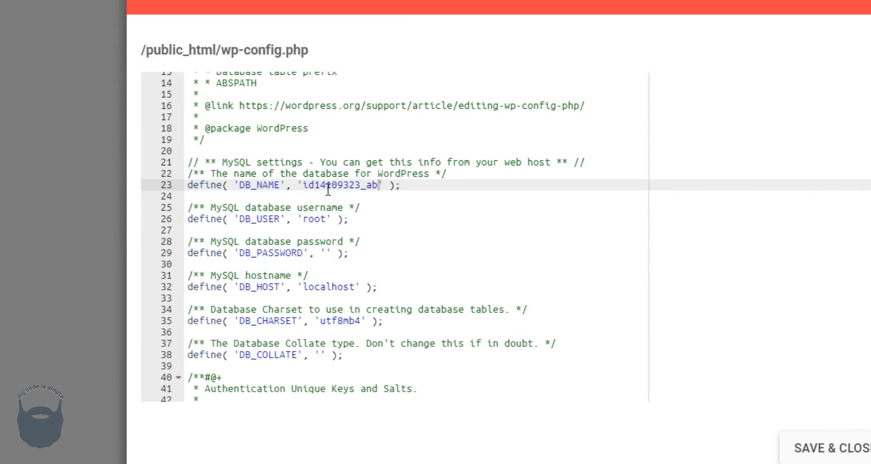
# - Replace the 'root' DB_USER with the host username, paste the host DB_PASSWORD, and save
pyautogui.moveTo(323, 221); pyautogui.dragTo(305, 222)
pyautogui.hotkey('ctrl', 'v')
pyautogui.write('at')
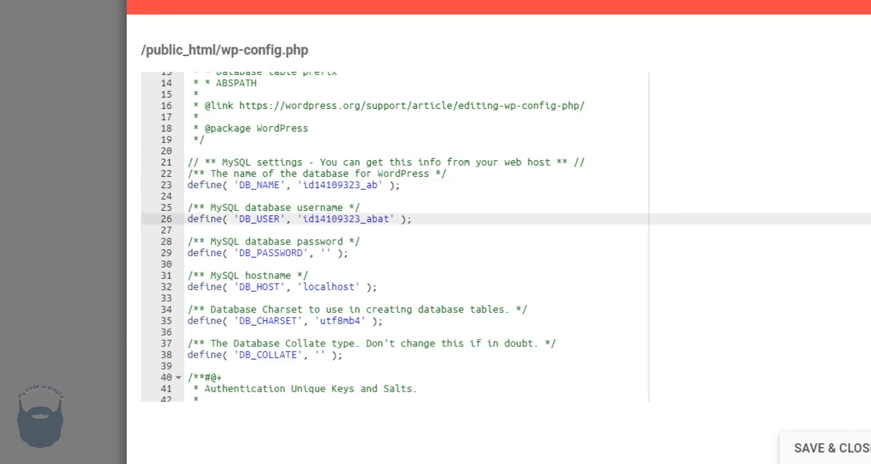
pyautogui.press('BackSpace')
pyautogui.click(327, 252)
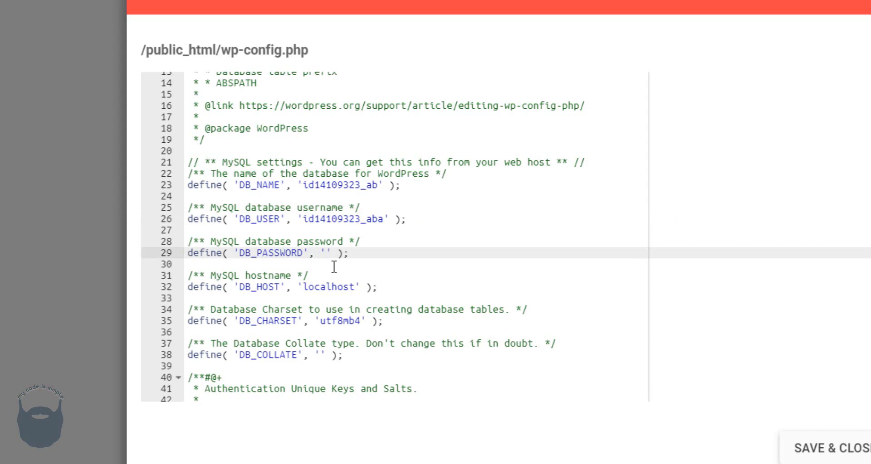
pyautogui.hotkey('ctrl', 'v')
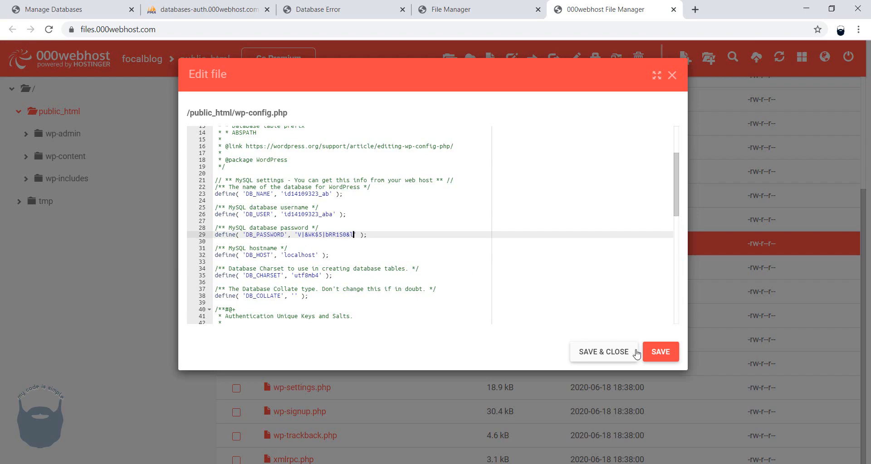
pyautogui.click(608, 356)
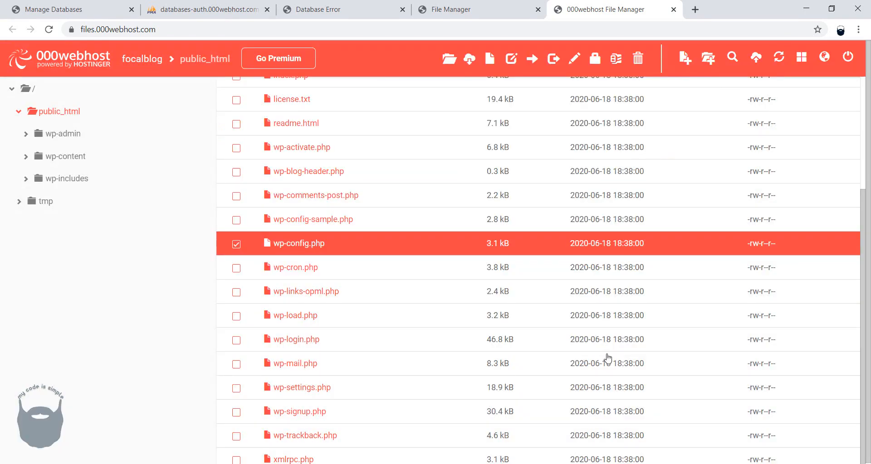
# - Reload the focalblog site's error page to test the new database settings
pyautogui.click(325, 9)
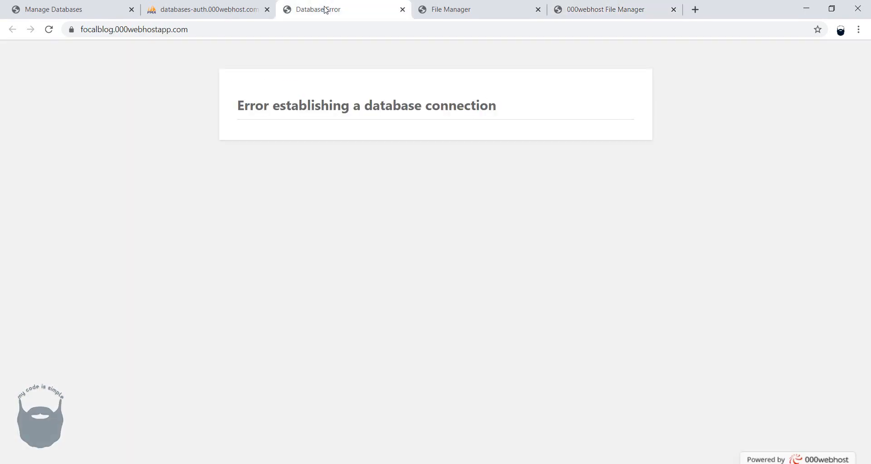
pyautogui.click(49, 29)
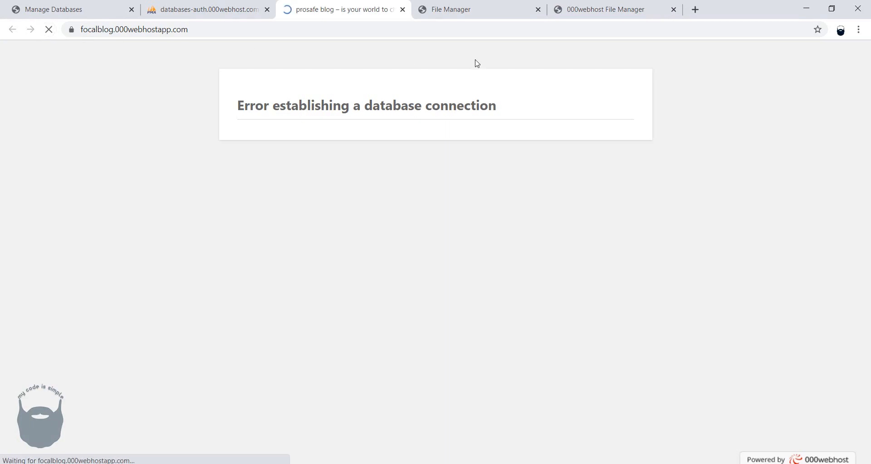
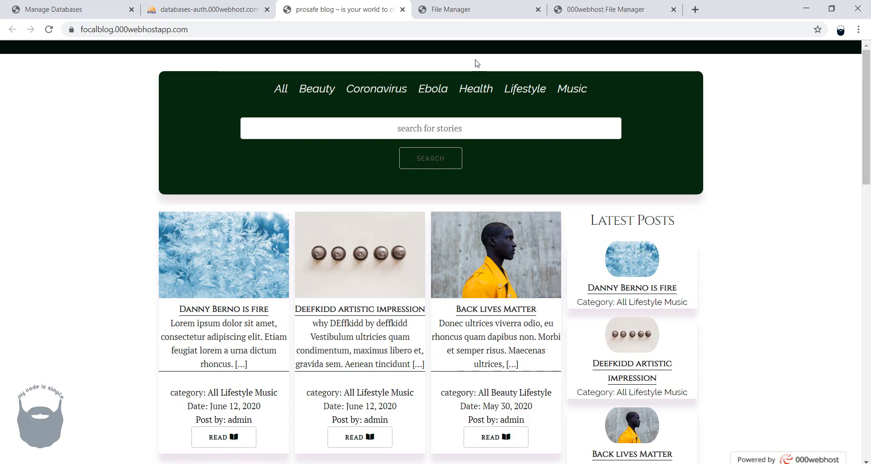
# - Go to the blog's /wp-admin address and reload past the database error
pyautogui.scroll(-10, 455, 161)
pyautogui.scroll(-7, 456, 165)
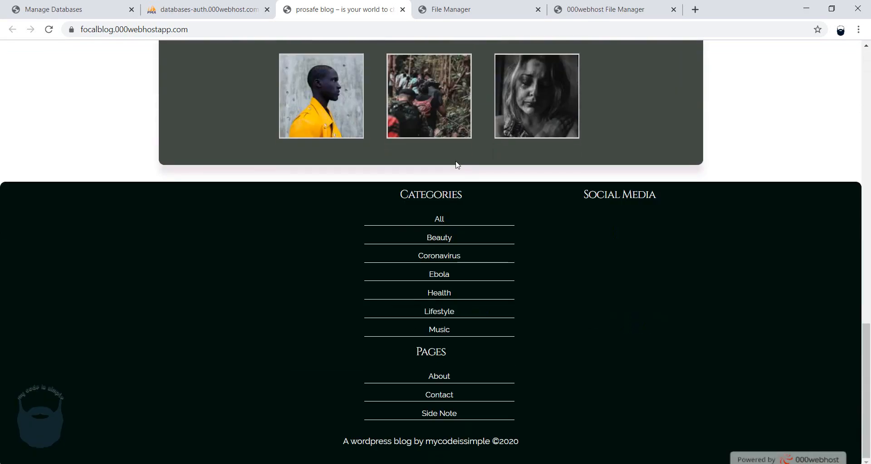
pyautogui.scroll(17, 455, 162)
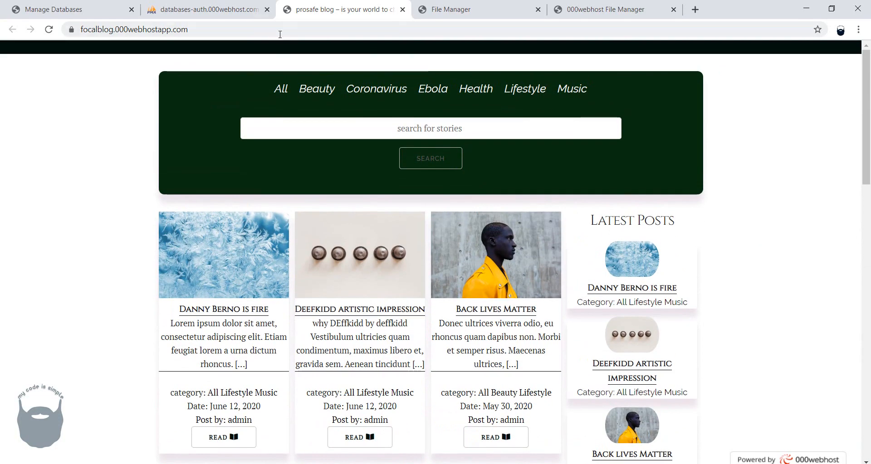
pyautogui.click(320, 32)
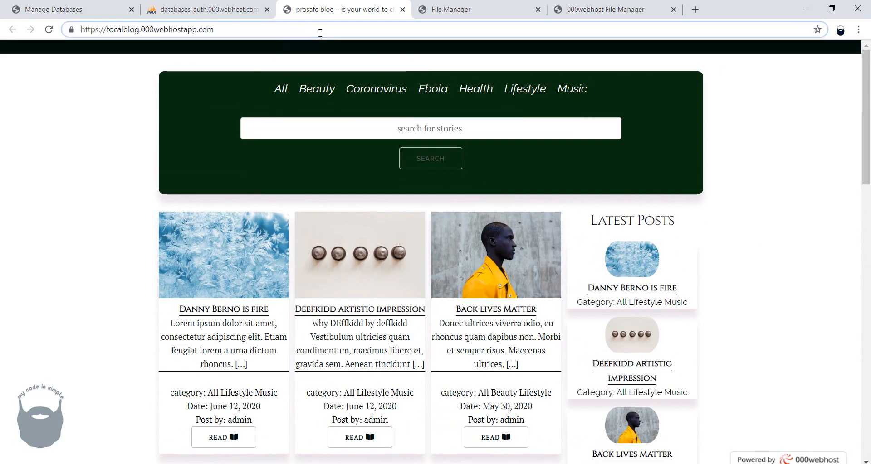
pyautogui.write('/')
pyautogui.write('wp-admin')
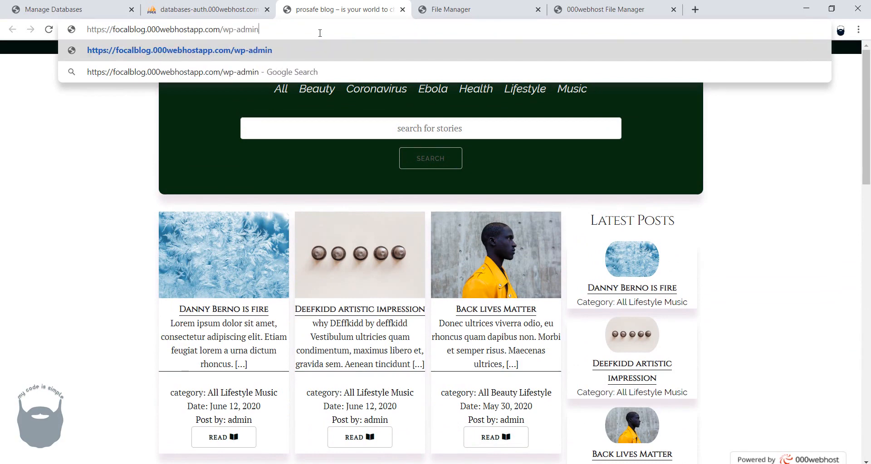
pyautogui.press('Return')
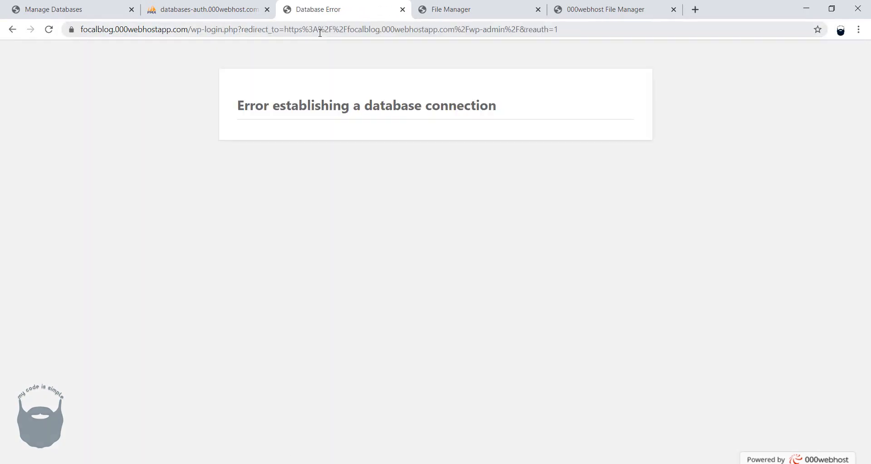
pyautogui.click(49, 29)
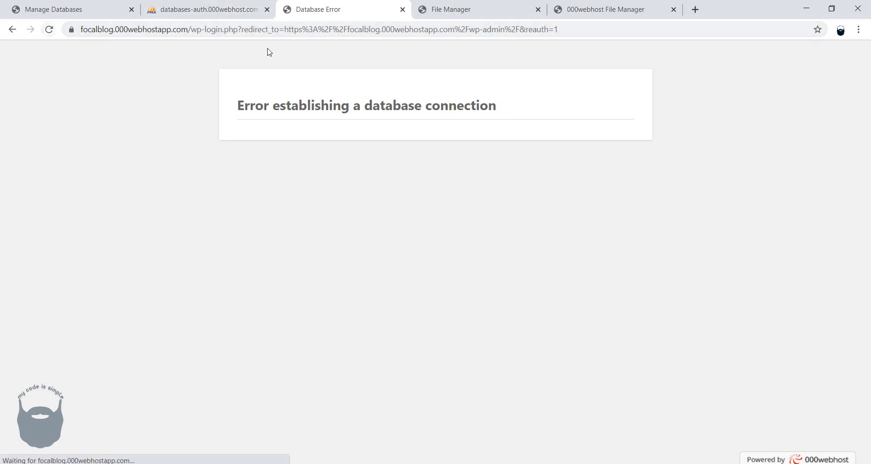
# - Check wp_options in phpMyAdmin and the public_html files, then reload the blog admin page
pyautogui.click(189, 12)
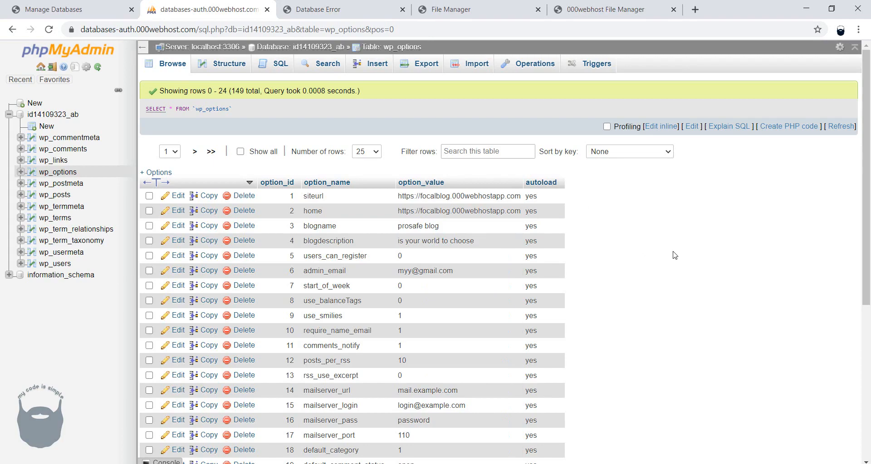
pyautogui.scroll(-6, 675, 255)
pyautogui.scroll(6, 670, 258)
pyautogui.click(494, 8)
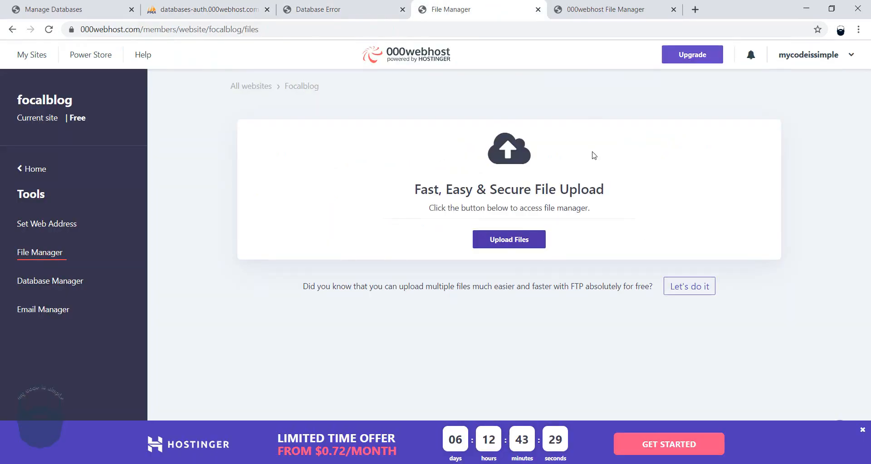
pyautogui.click(606, 8)
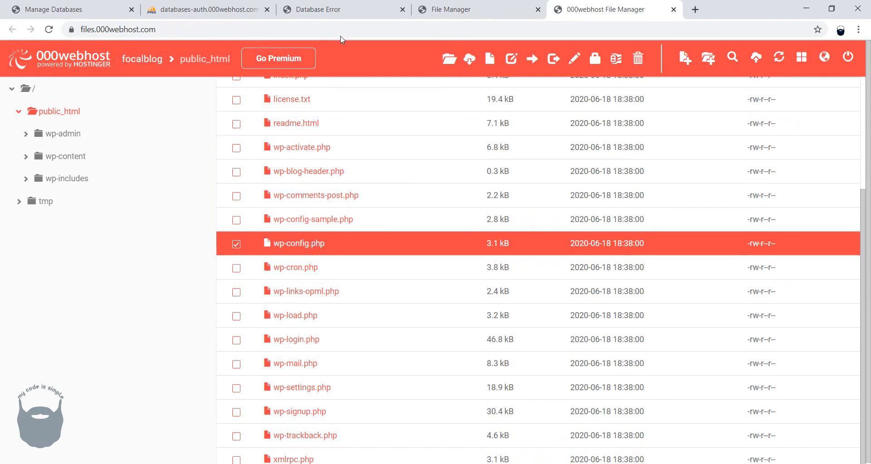
pyautogui.click(327, 9)
pyautogui.click(49, 29)
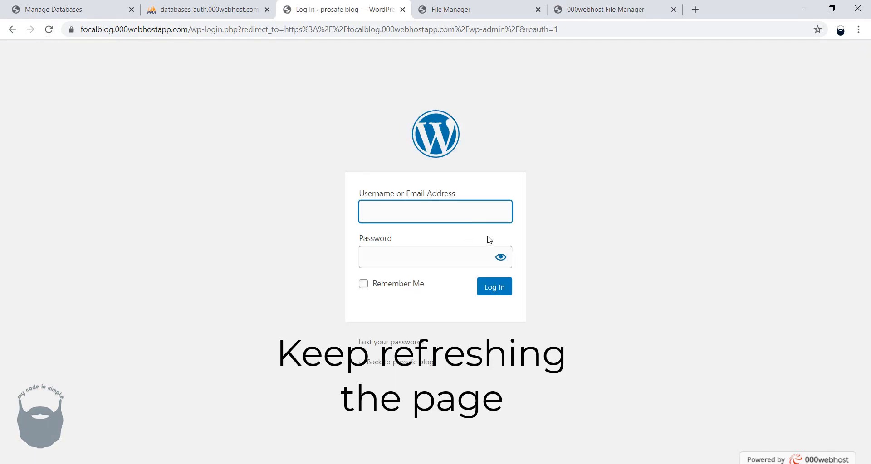
# - Log in with the saved WordPress username and password, and dismiss the cheat sheet promotion
pyautogui.click(470, 216)
pyautogui.click(451, 233)
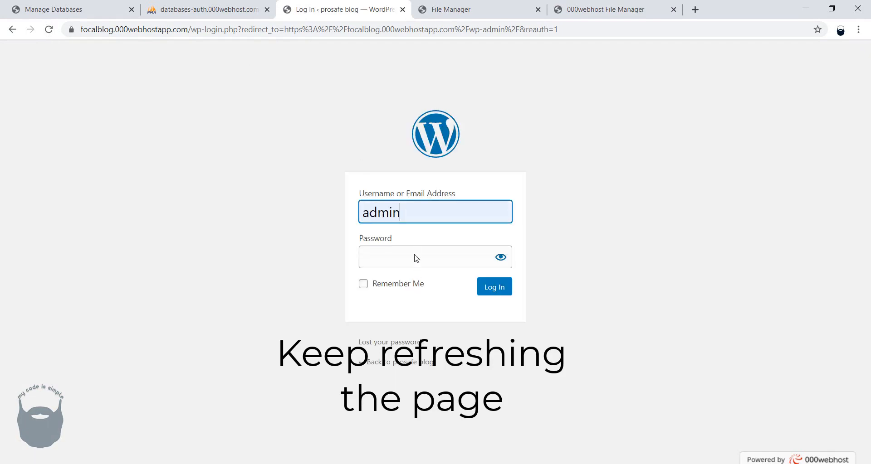
pyautogui.click(415, 254)
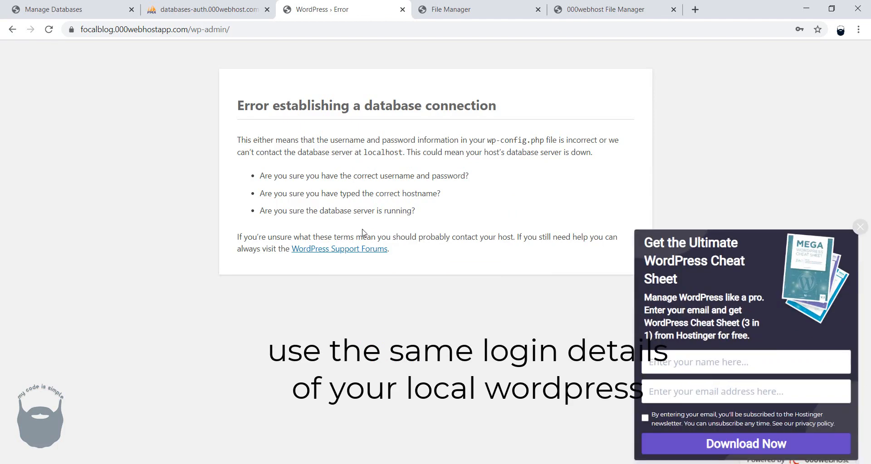
pyautogui.click(857, 231)
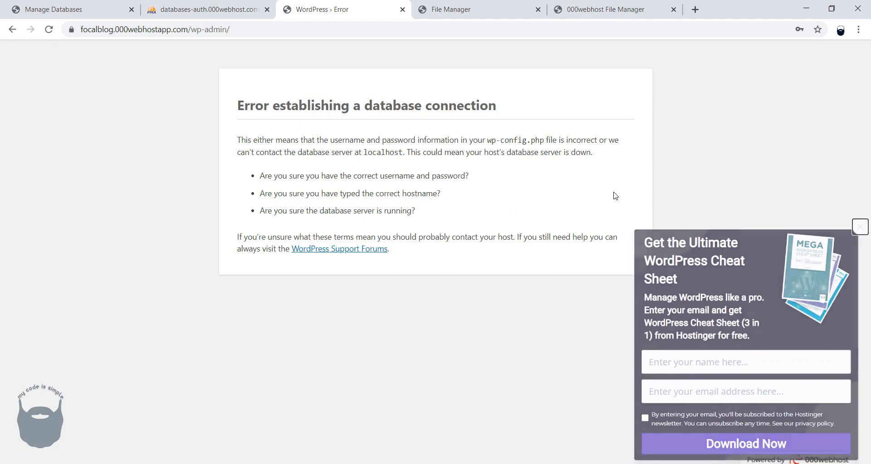
# - Recheck the public_html file list and reload wp-admin until the Dashboard loads
pyautogui.click(49, 29)
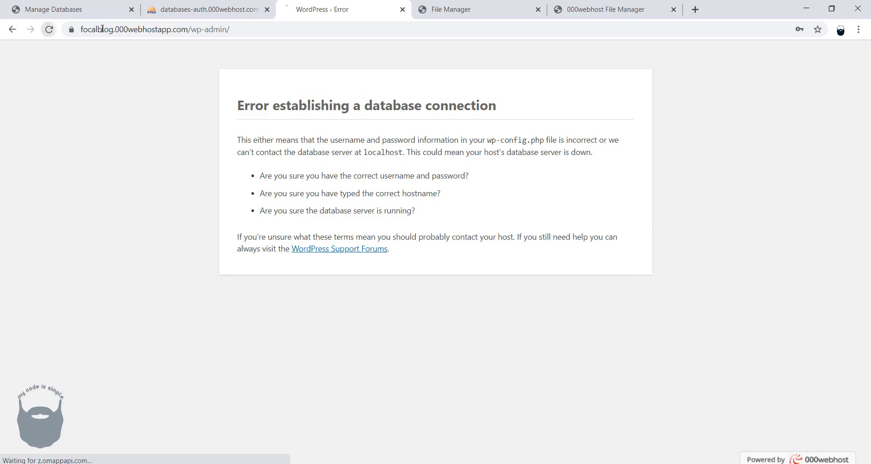
pyautogui.click(479, 11)
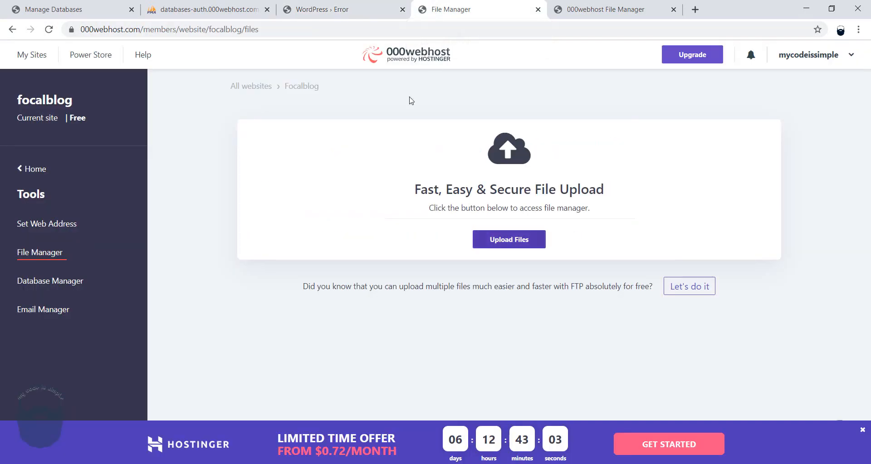
pyautogui.click(579, 14)
pyautogui.click(49, 29)
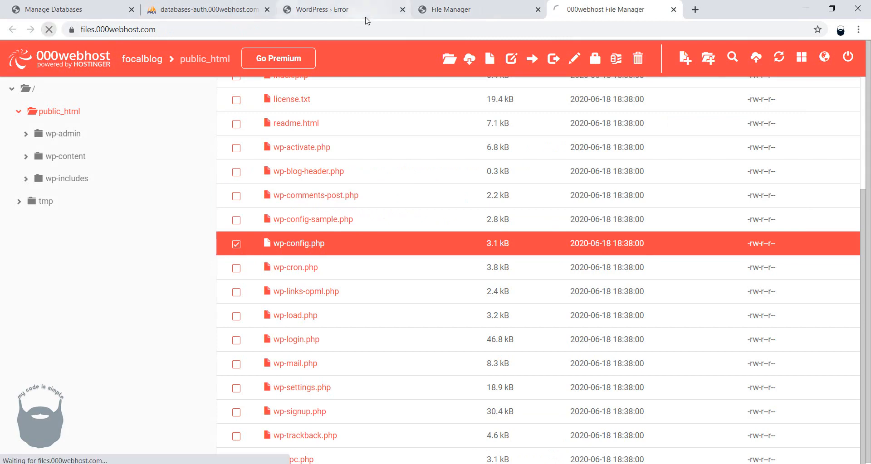
pyautogui.click(364, 16)
pyautogui.click(48, 30)
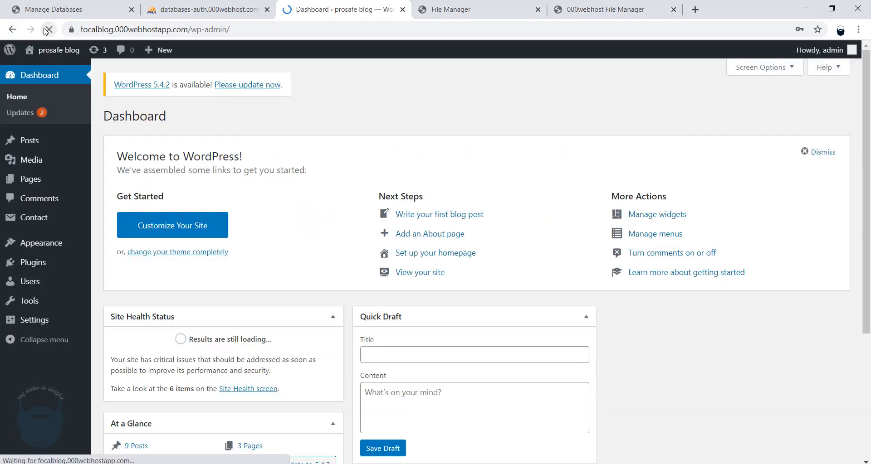
pyautogui.scroll(-2, 190, 186)
pyautogui.moveTo(117, 212)
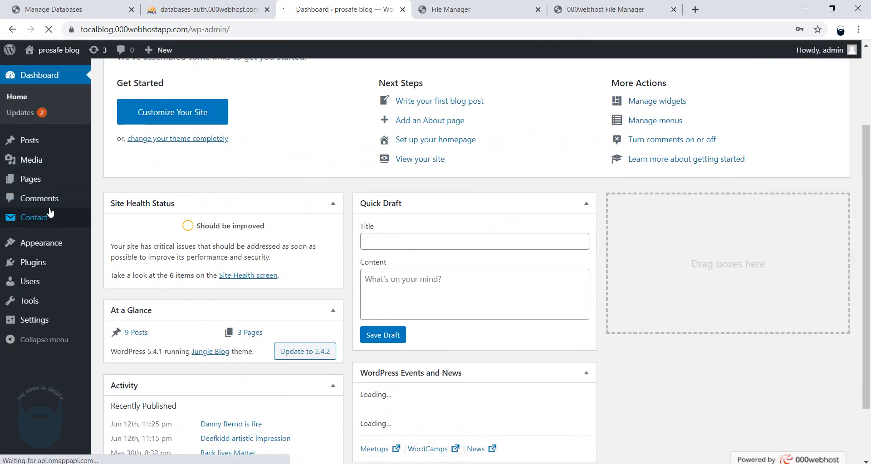
pyautogui.moveTo(53, 323)
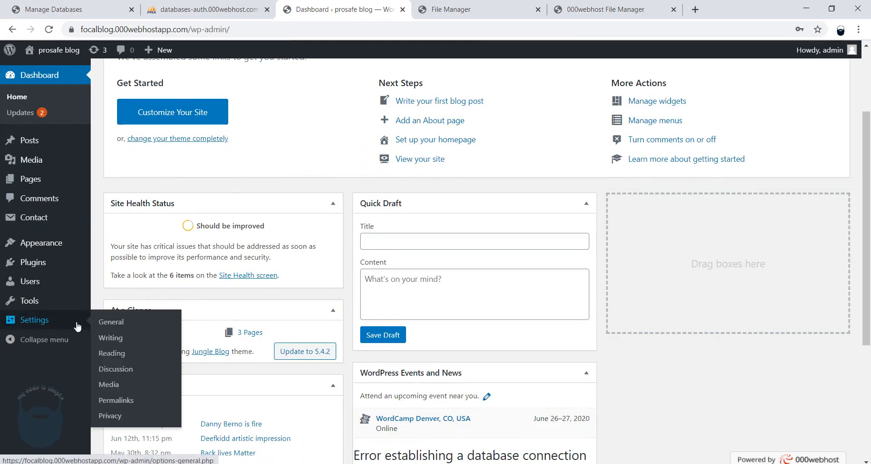
# - Save the Post name permalink structure, then reload and confirm resubmitting the form
pyautogui.click(127, 402)
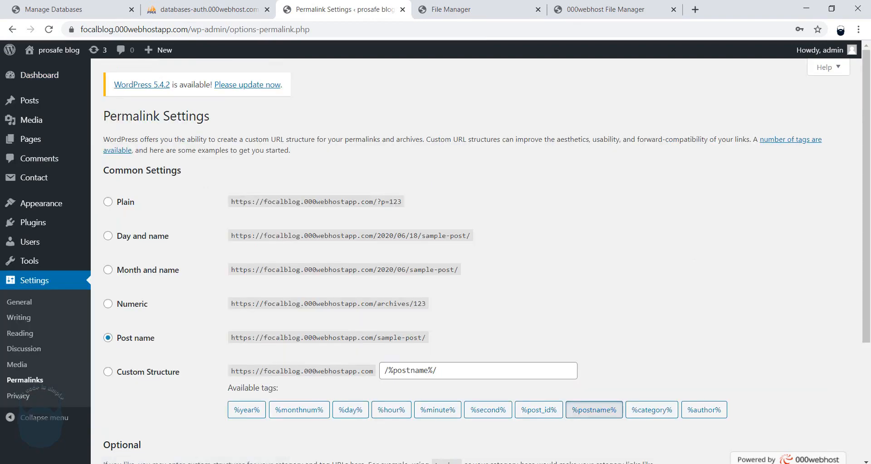
pyautogui.scroll(-4, 520, 225)
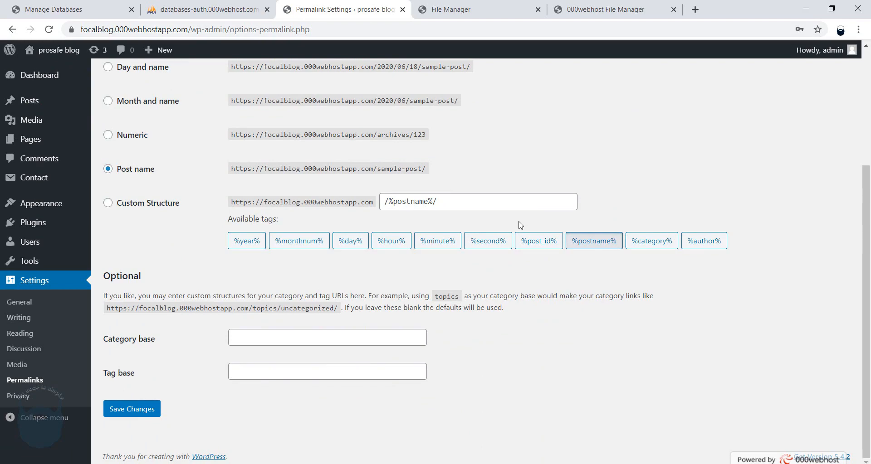
pyautogui.scroll(4, 520, 225)
pyautogui.scroll(-4, 521, 226)
pyautogui.click(115, 410)
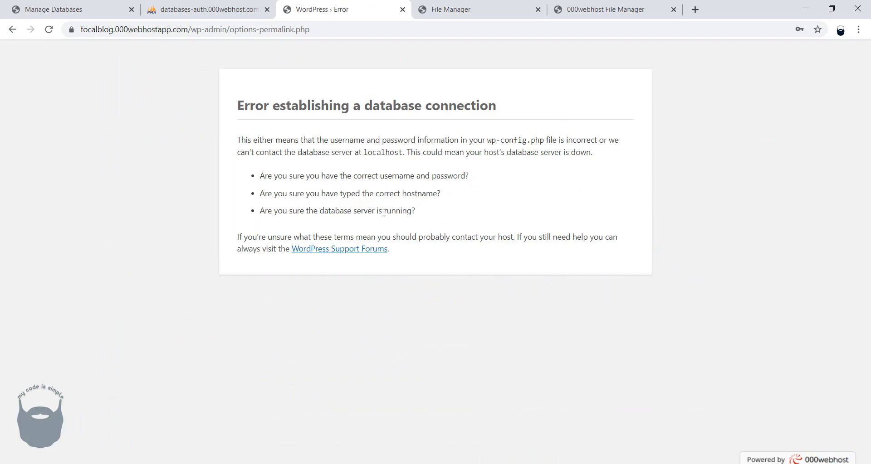
pyautogui.click(49, 29)
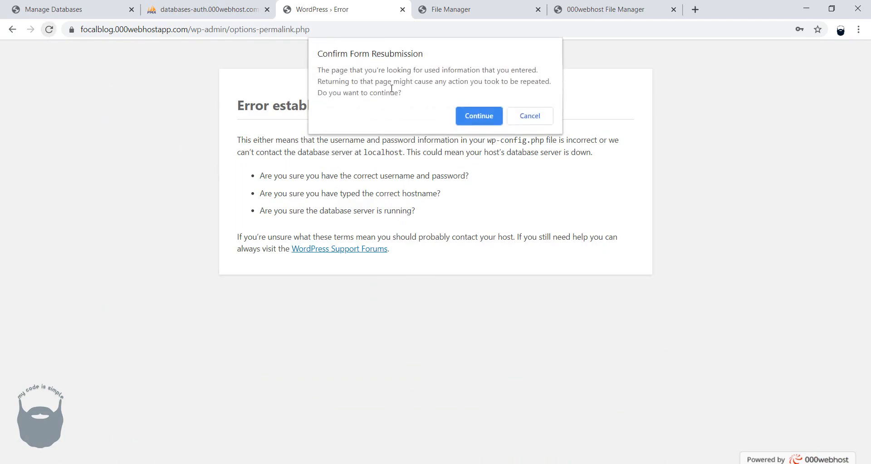
pyautogui.click(474, 115)
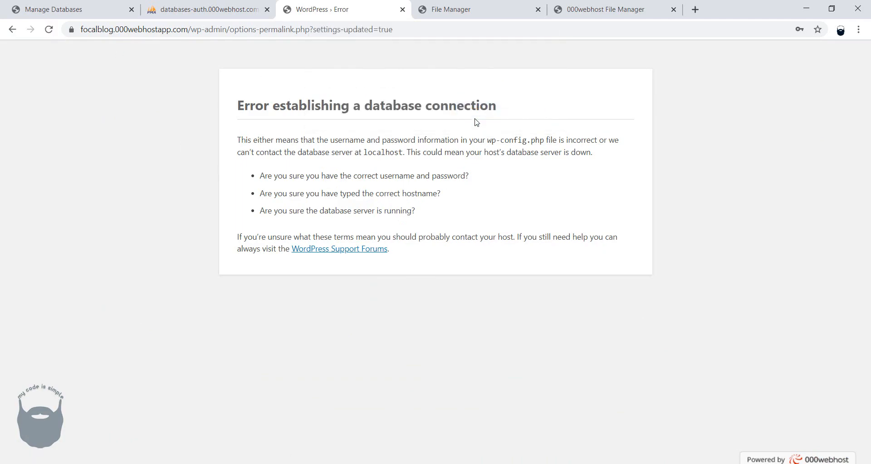
pyautogui.click(49, 30)
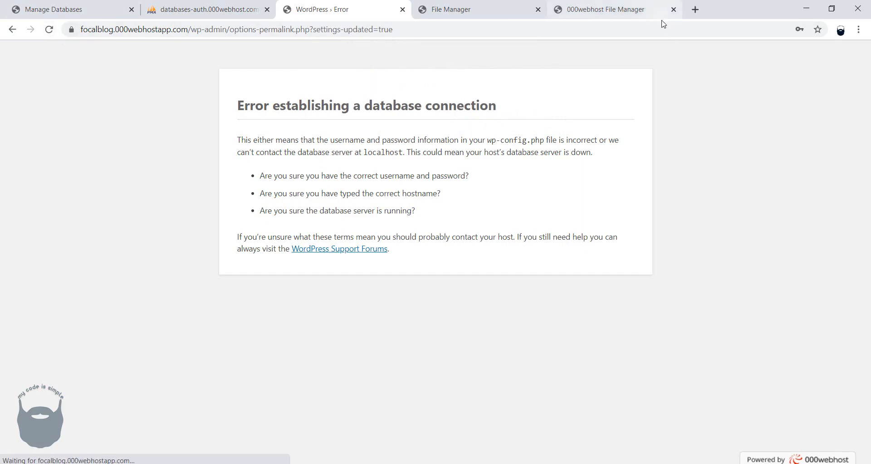
# - Open public_html in the 000webhost File Manager and open wp-config.php for editing
pyautogui.click(612, 9)
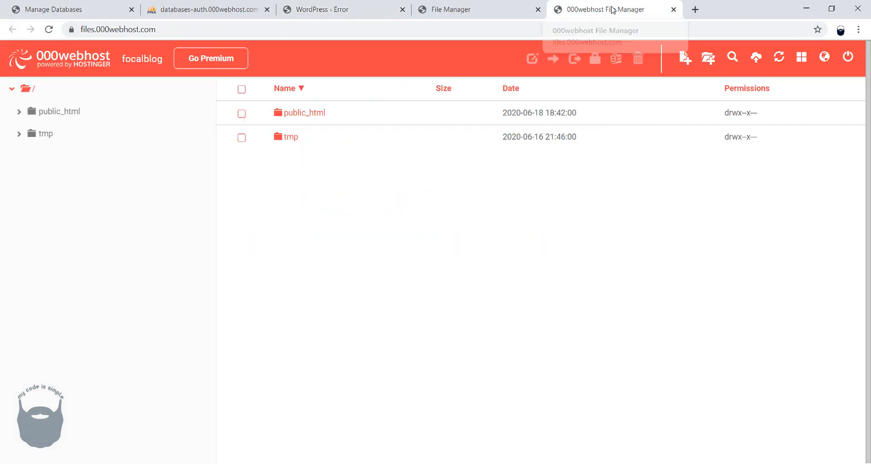
pyautogui.click(323, 118)
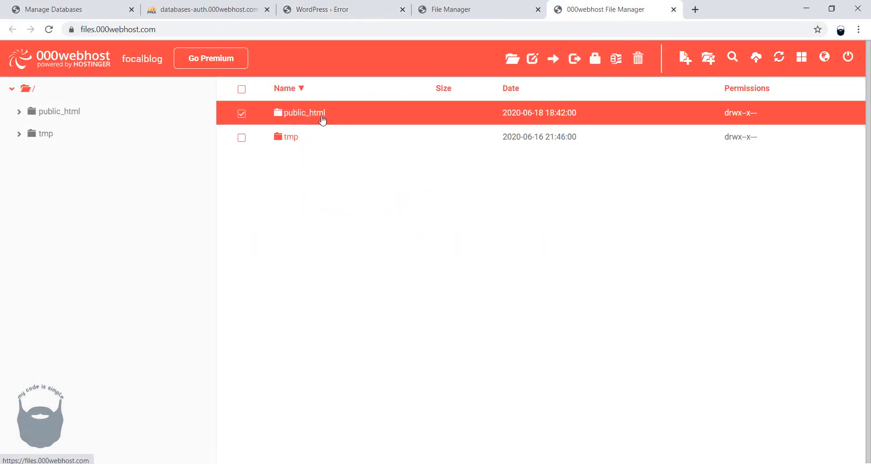
pyautogui.click(323, 119)
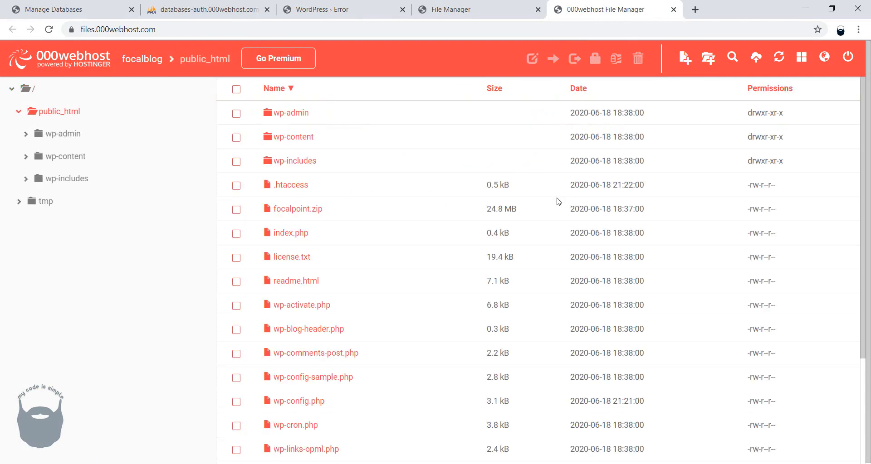
pyautogui.scroll(-3, 359, 257)
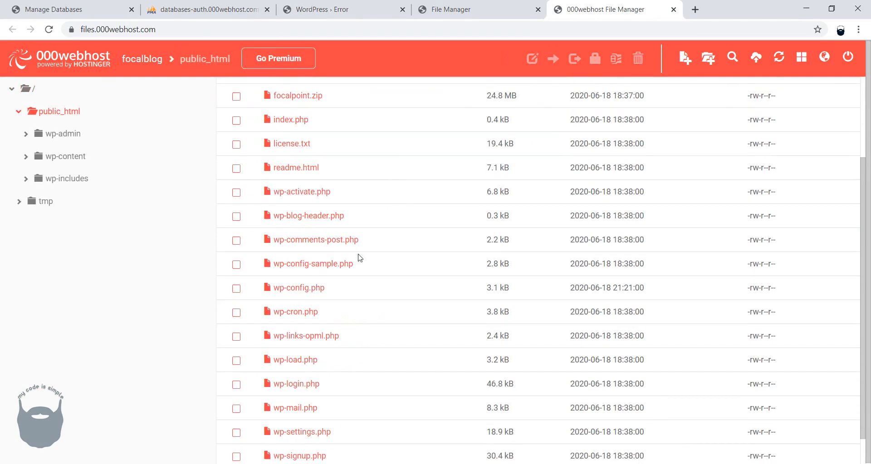
pyautogui.click(303, 291)
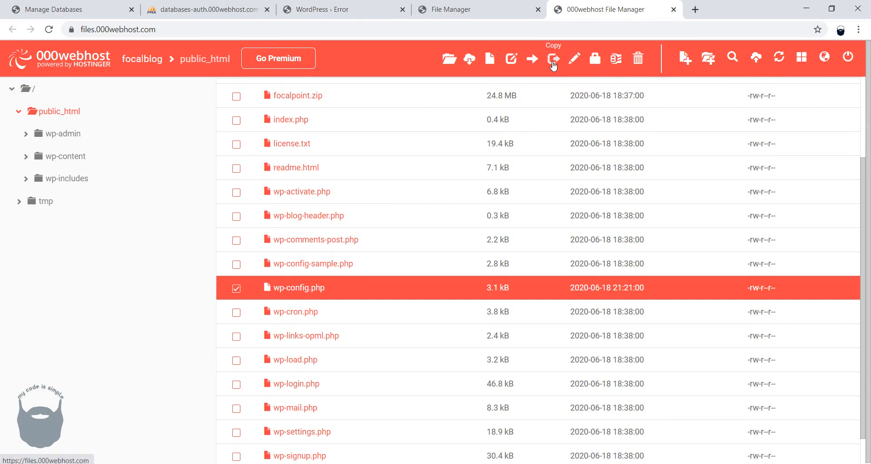
pyautogui.click(573, 59)
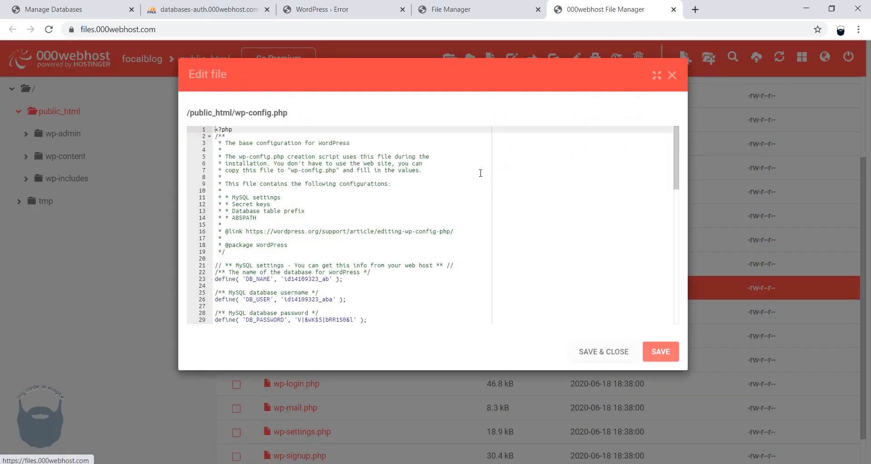
# - Review the wp-config.php database settings, save the file, and return to WordPress
pyautogui.scroll(-2, 480, 173)
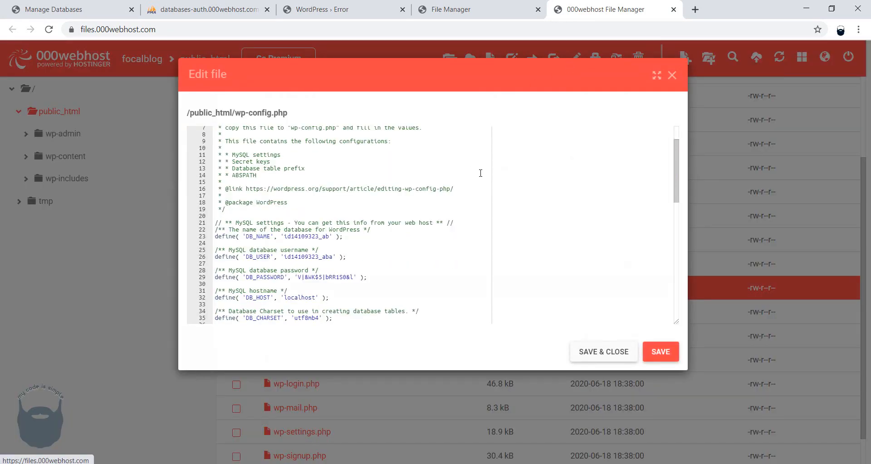
pyautogui.scroll(-6, 480, 174)
pyautogui.scroll(-12, 481, 174)
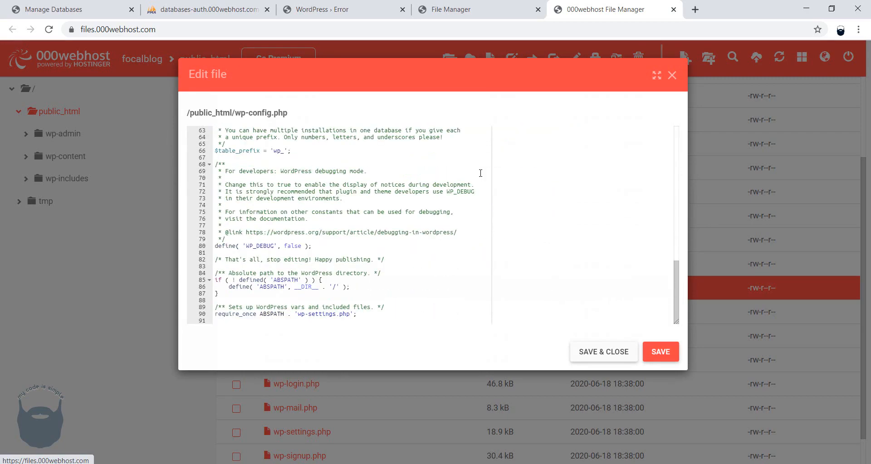
pyautogui.scroll(12, 481, 173)
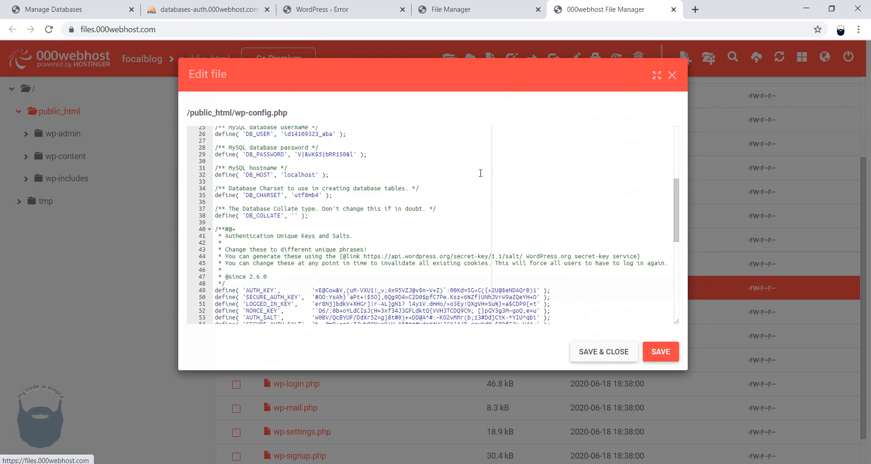
pyautogui.scroll(6, 480, 173)
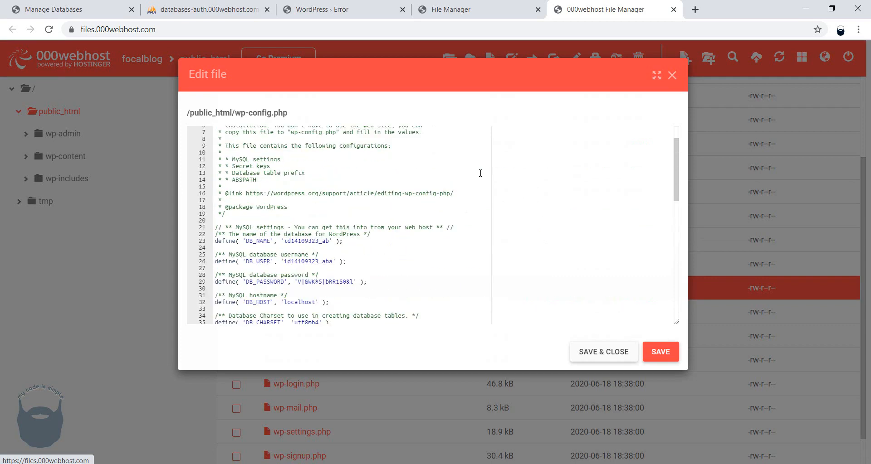
pyautogui.scroll(2, 480, 173)
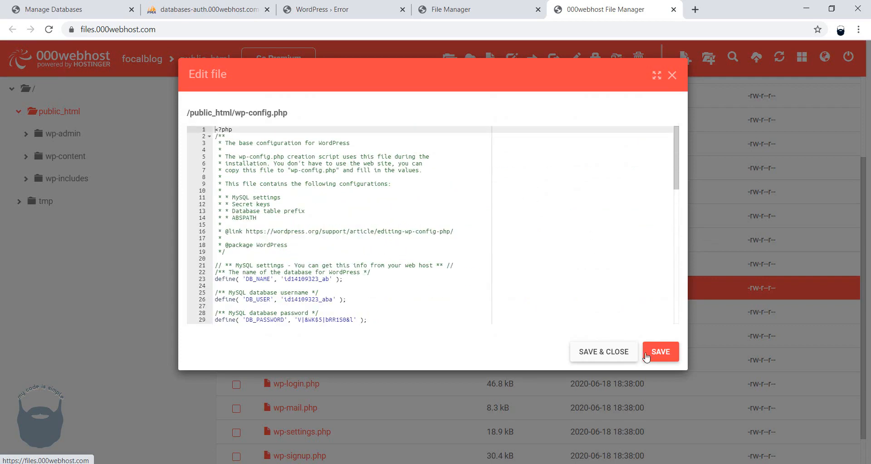
pyautogui.click(672, 75)
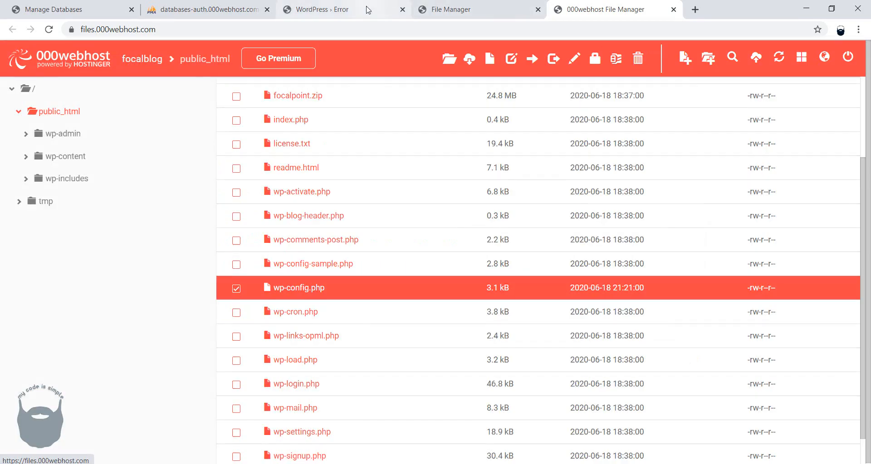
pyautogui.click(322, 9)
pyautogui.click(49, 29)
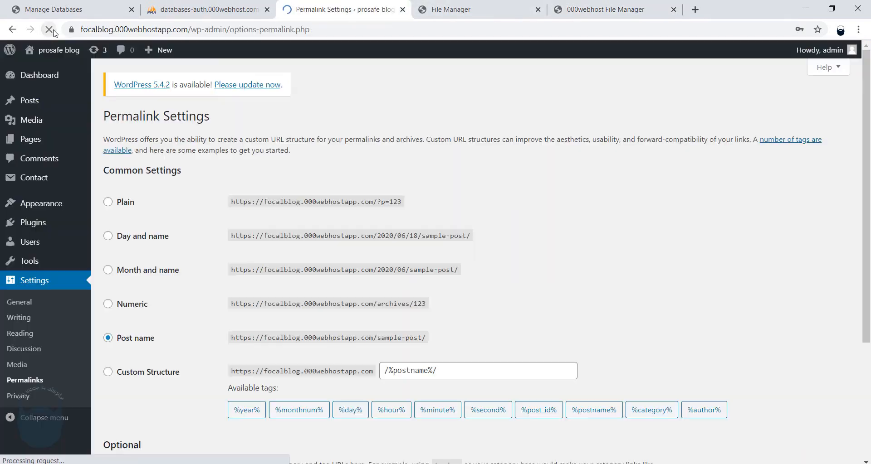
# - Open the live blog in a new tab and reload it, then revisit the file listing and phpMyAdmin
pyautogui.moveTo(37, 78)
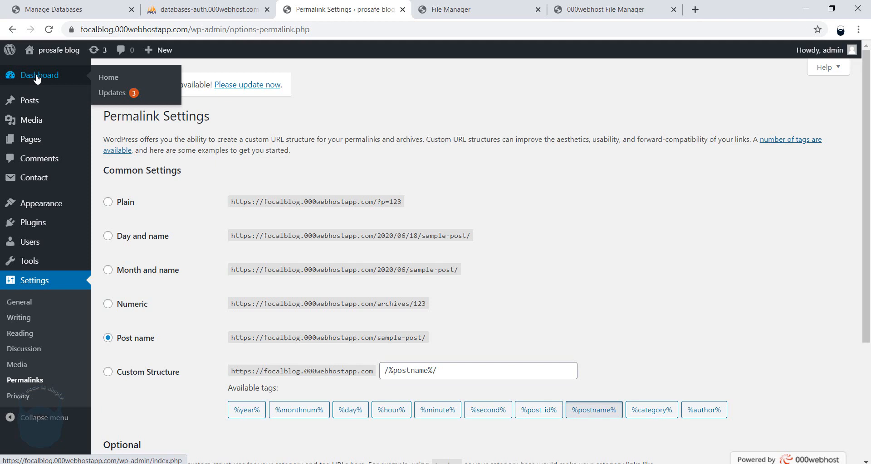
pyautogui.rightClick(37, 65)
pyautogui.click(93, 73)
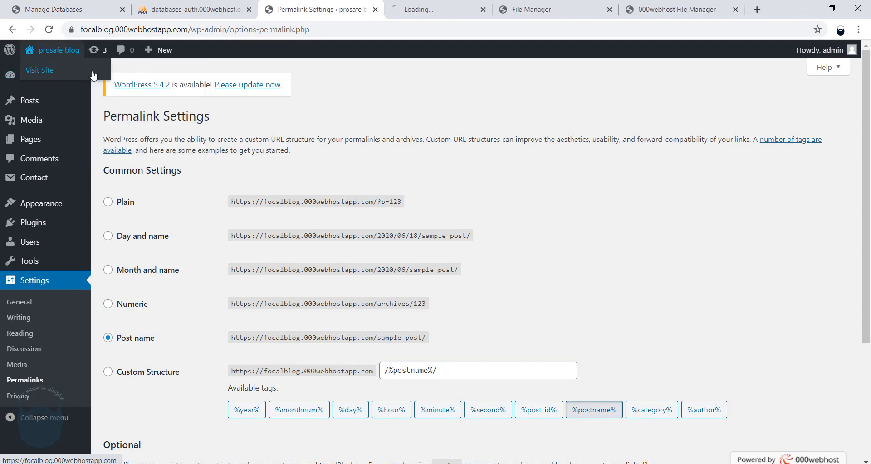
pyautogui.click(421, 9)
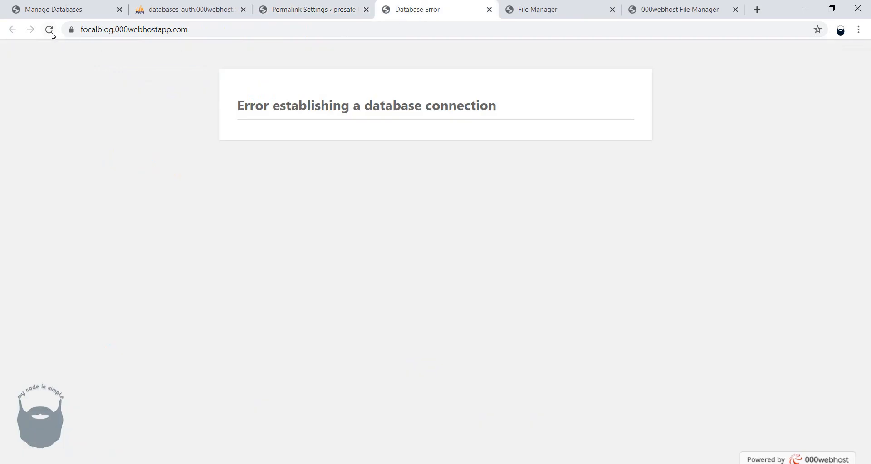
pyautogui.click(50, 31)
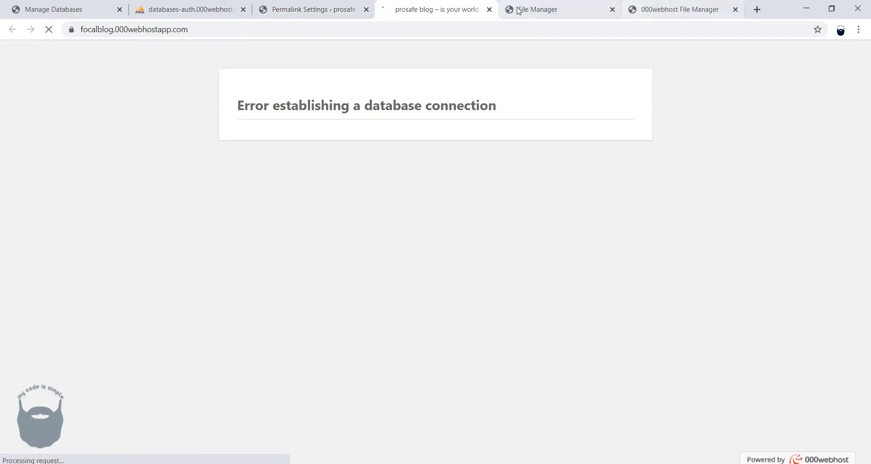
pyautogui.click(519, 10)
pyautogui.click(666, 5)
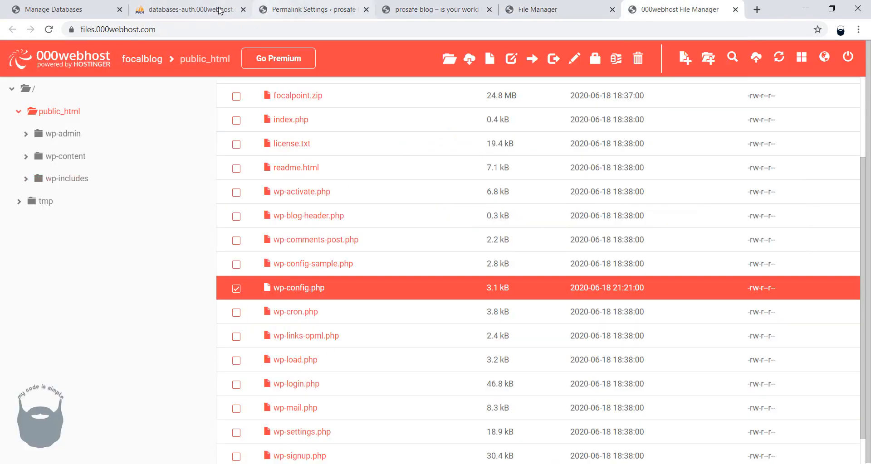
pyautogui.click(191, 10)
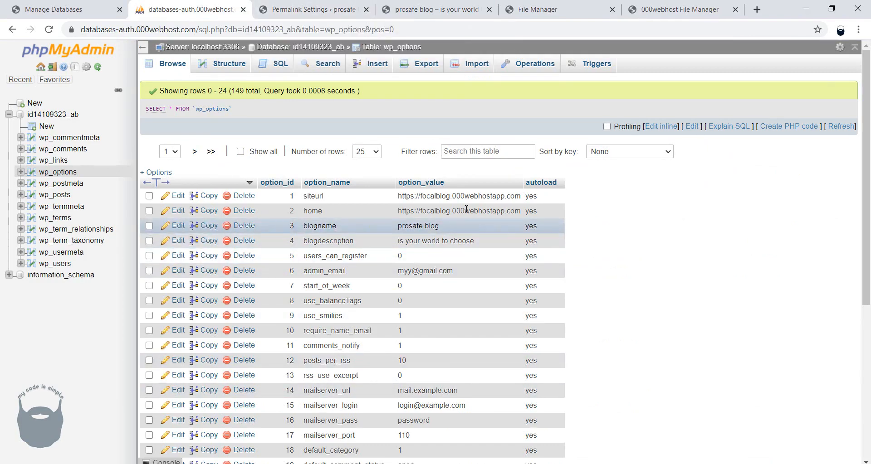
# - Review the siteurl and home rows in wp_options, then go back to Permalink Settings
pyautogui.scroll(-5, 452, 249)
pyautogui.scroll(5, 453, 248)
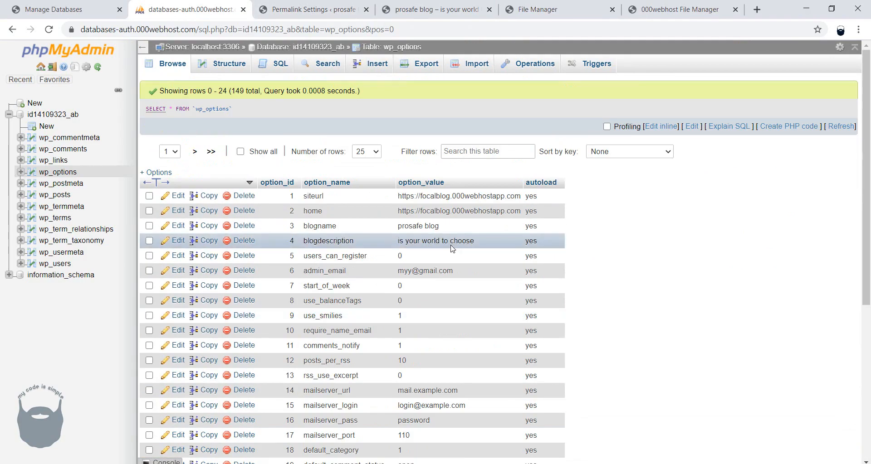
pyautogui.click(310, 12)
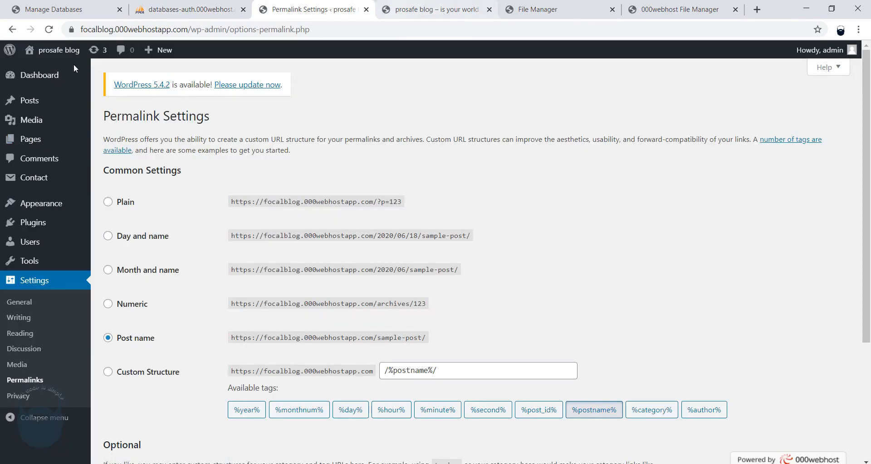
# - Open Appearance > Customize and reload it past the database error
pyautogui.moveTo(48, 83)
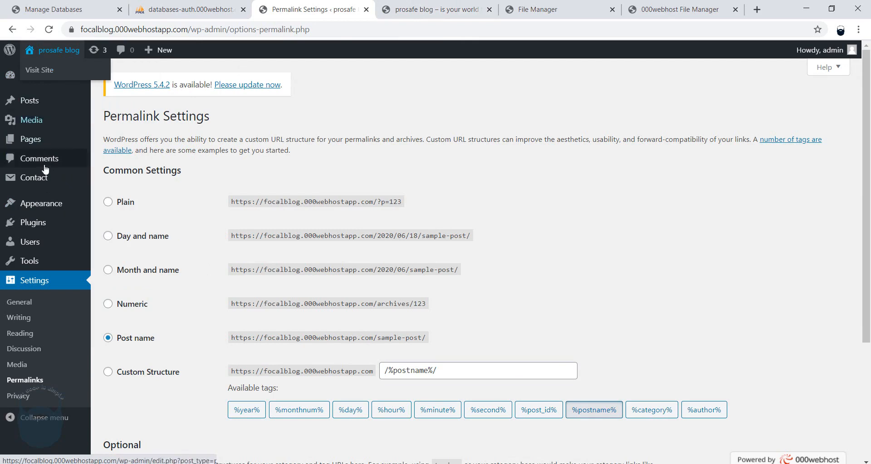
pyautogui.moveTo(41, 233)
pyautogui.moveTo(45, 208)
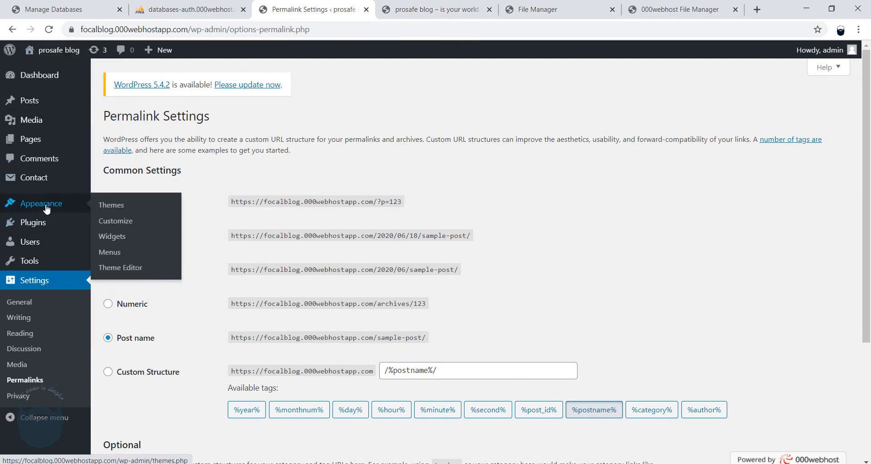
pyautogui.click(118, 220)
pyautogui.click(48, 29)
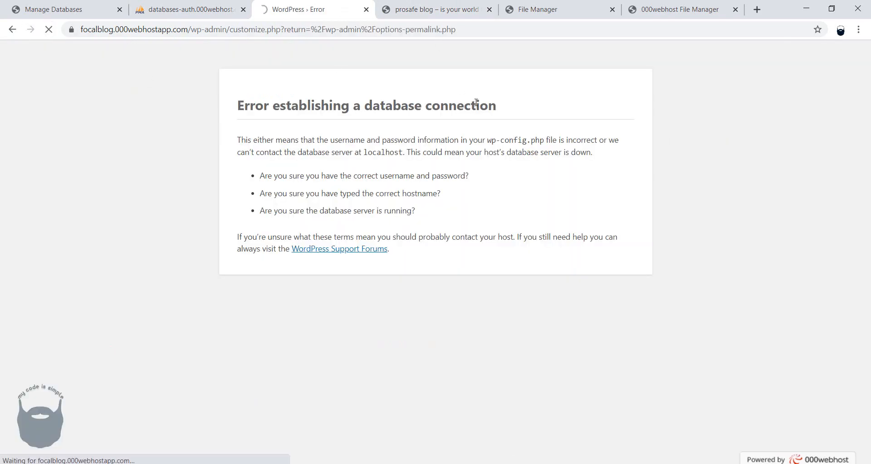
pyautogui.click(48, 29)
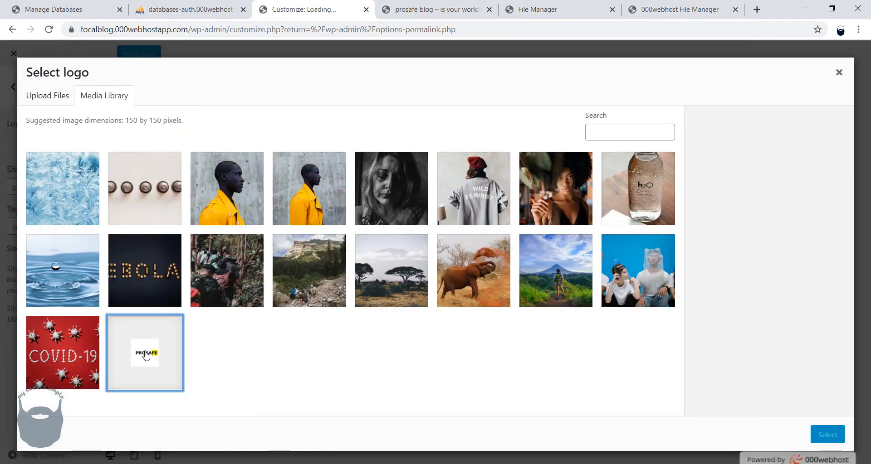
# - Set the PROSAFE image as the site logo without cropping, publish, and check the homepage
pyautogui.click(146, 353)
pyautogui.click(826, 432)
pyautogui.click(755, 436)
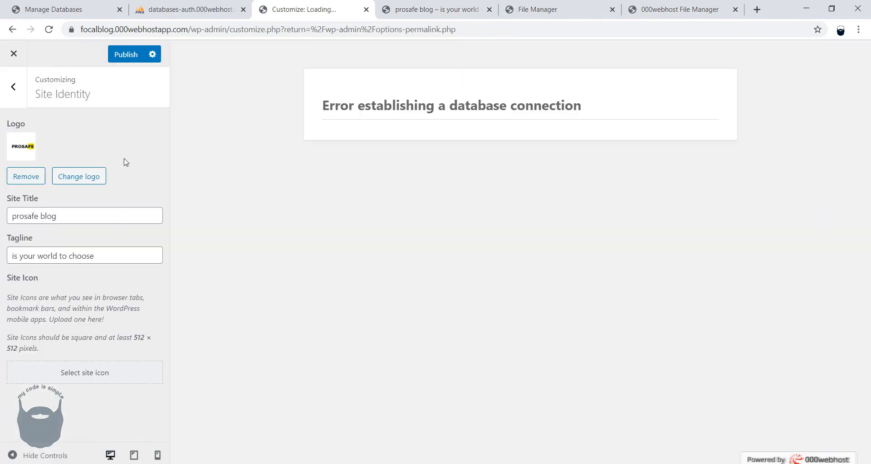
pyautogui.click(125, 54)
pyautogui.click(449, 10)
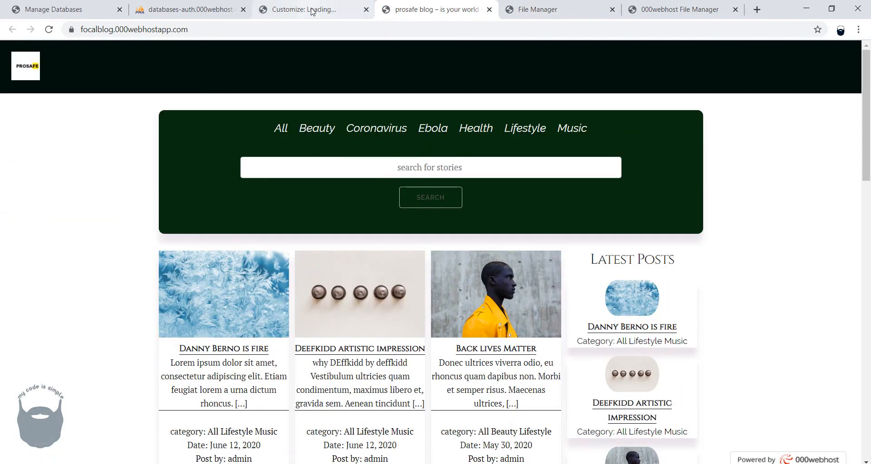
pyautogui.click(312, 11)
pyautogui.click(12, 89)
pyautogui.click(70, 225)
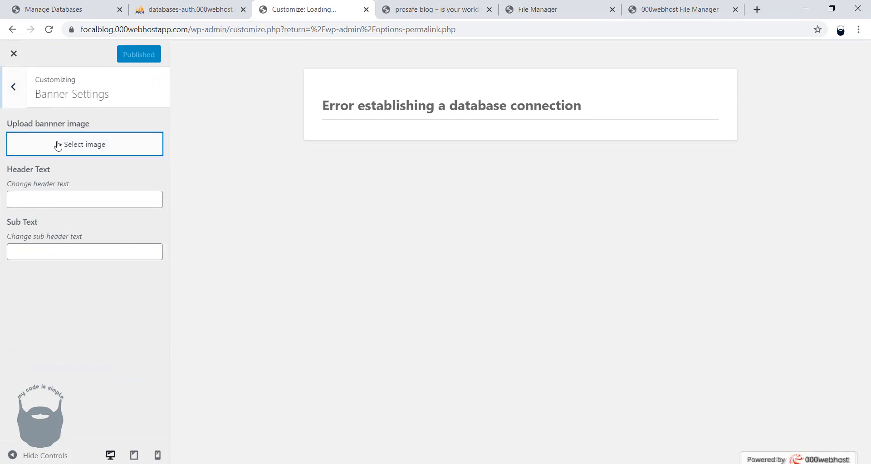
# - Set the COVID-19 image as the banner and publish the customizer changes
pyautogui.click(58, 145)
pyautogui.click(62, 350)
pyautogui.click(812, 434)
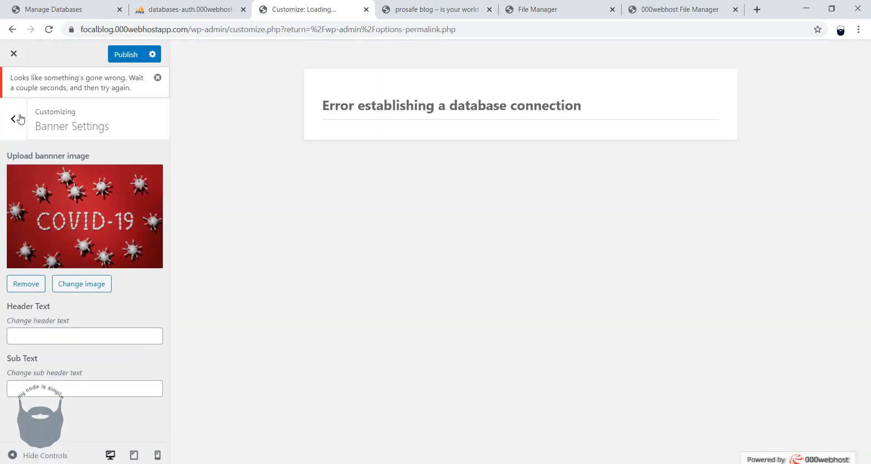
pyautogui.click(158, 78)
pyautogui.click(122, 55)
# - Assign the primary menu to the Primary Menu location, leave Footer Menu unset, and publish
pyautogui.click(52, 251)
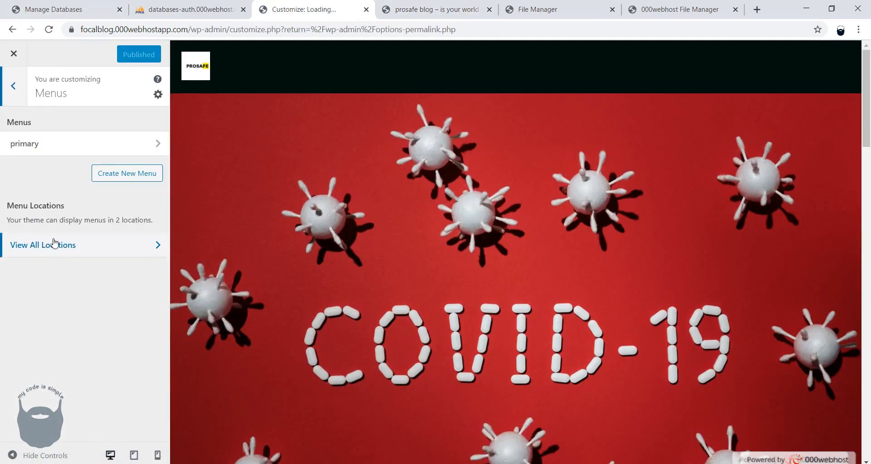
pyautogui.click(97, 142)
pyautogui.click(15, 89)
pyautogui.click(78, 246)
pyautogui.click(113, 228)
pyautogui.click(67, 261)
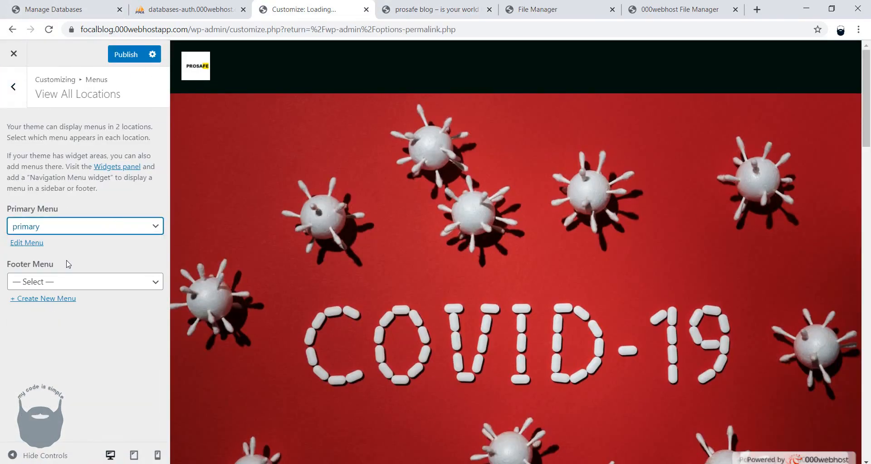
pyautogui.click(62, 282)
pyautogui.click(80, 261)
pyautogui.click(127, 60)
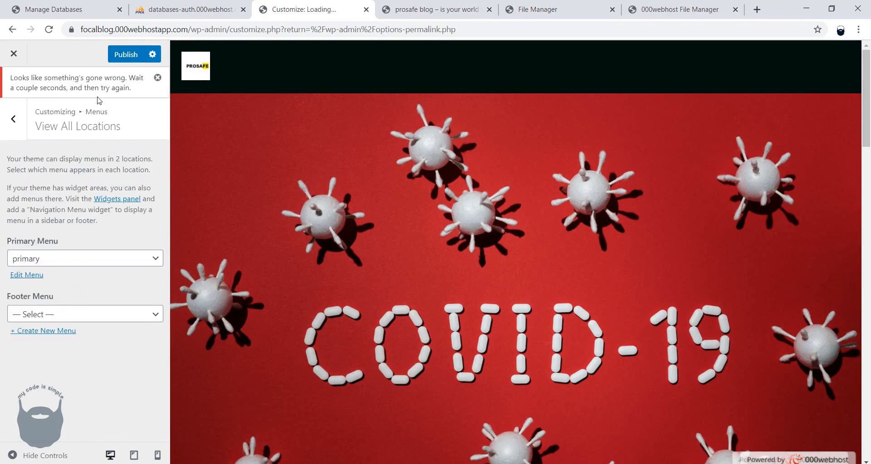
pyautogui.click(157, 78)
pyautogui.click(122, 55)
# - Paste the twitter, facebook, instagram and youtube profile links into the Social Media fields
pyautogui.click(14, 119)
pyautogui.click(14, 119)
pyautogui.click(55, 234)
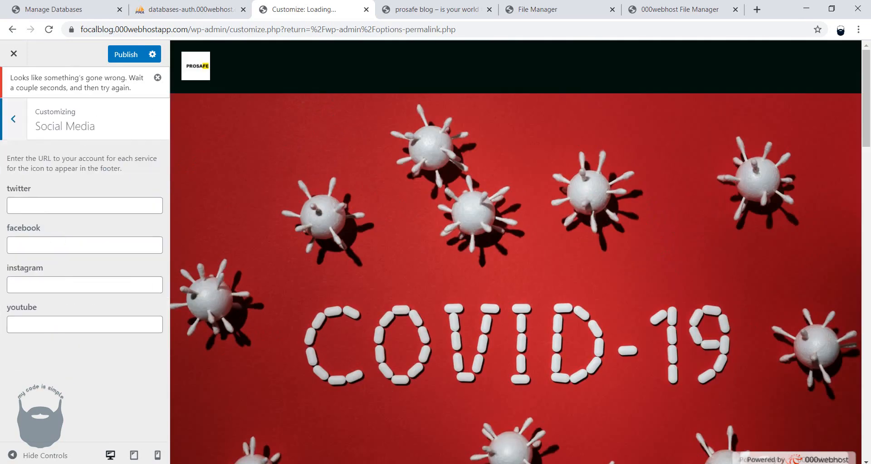
pyautogui.click(142, 206)
pyautogui.write('https://twitter.com/mycodeissimple')
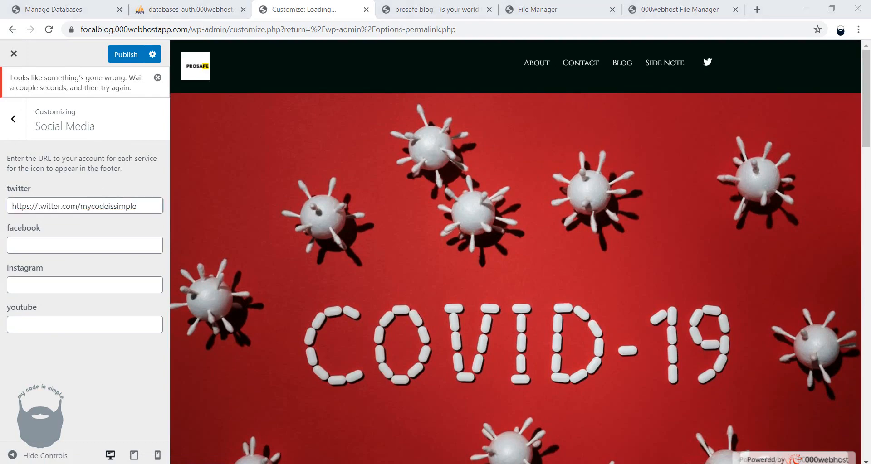
pyautogui.click(84, 241)
pyautogui.hotkey('ctrl', 'v')
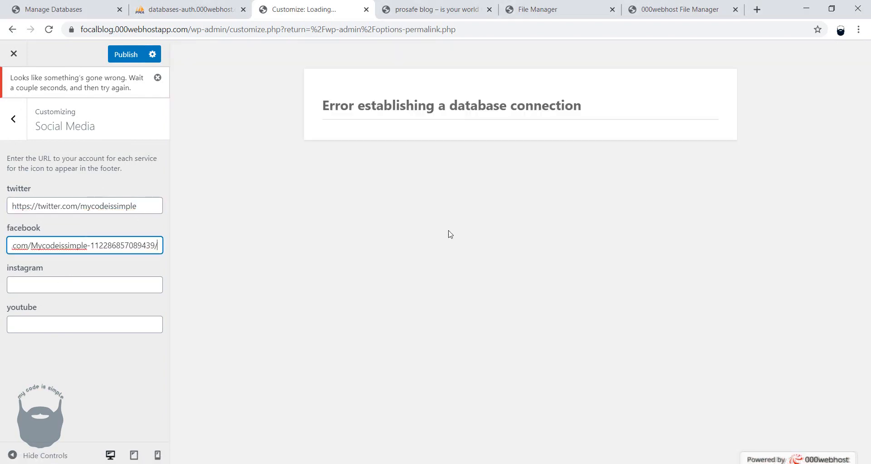
pyautogui.hotkey('alt', 'Tab')
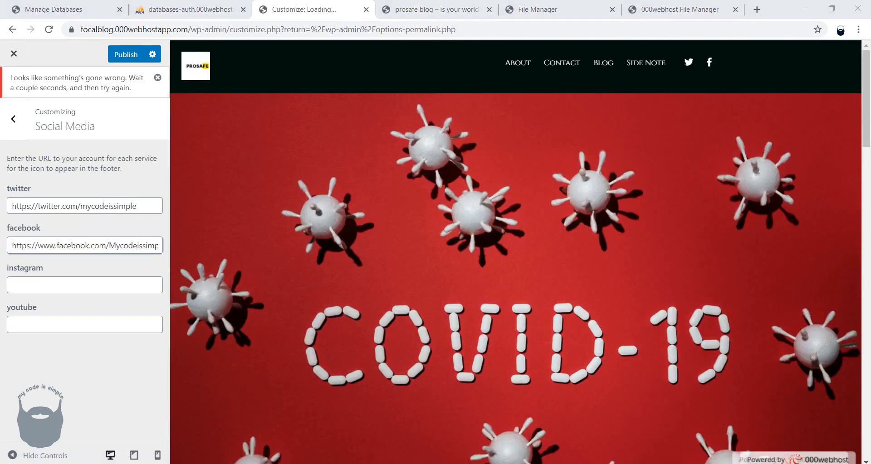
pyautogui.click(72, 285)
pyautogui.write('https://www.instagram.com/webwork360')
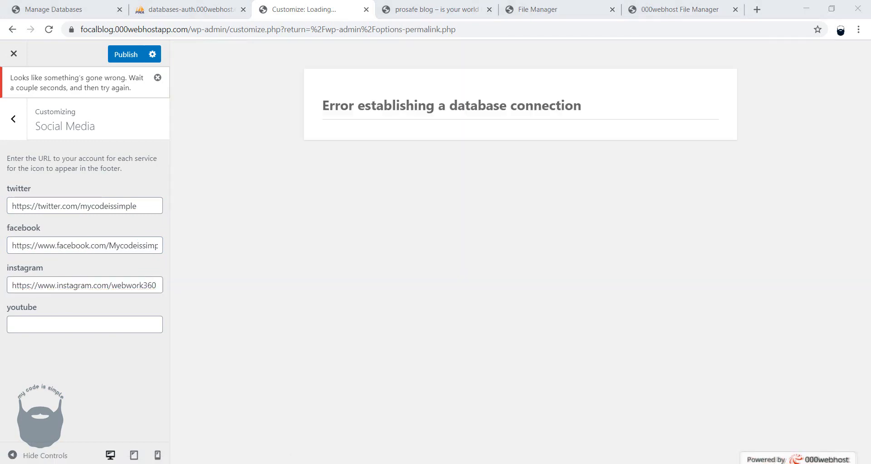
pyautogui.click(84, 325)
pyautogui.hotkey('ctrl', 'v')
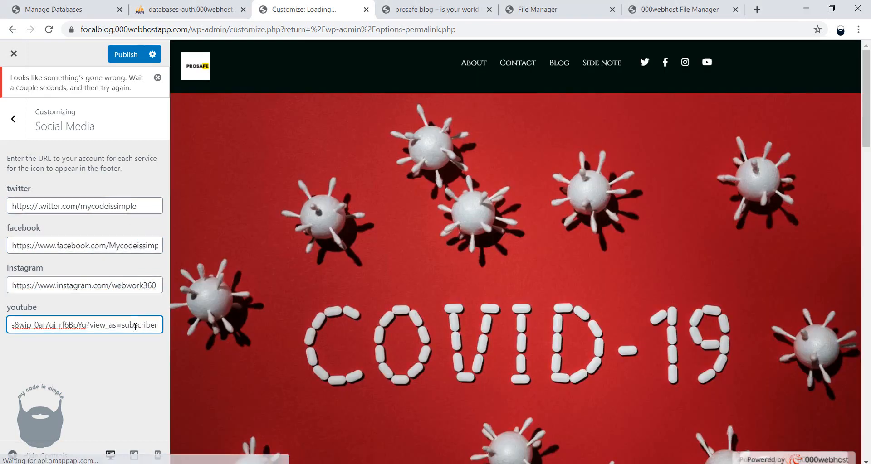
# - Publish the social media links and reload the live site to see the header icons
pyautogui.click(403, 14)
pyautogui.click(308, 12)
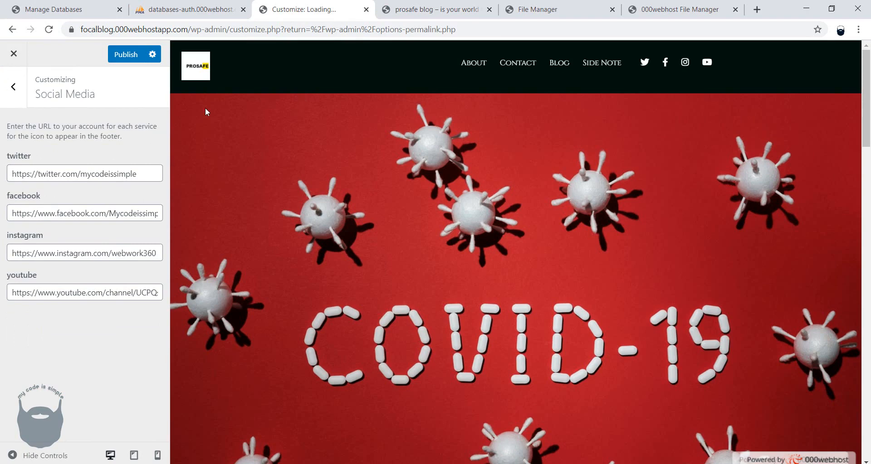
pyautogui.click(128, 55)
pyautogui.click(13, 86)
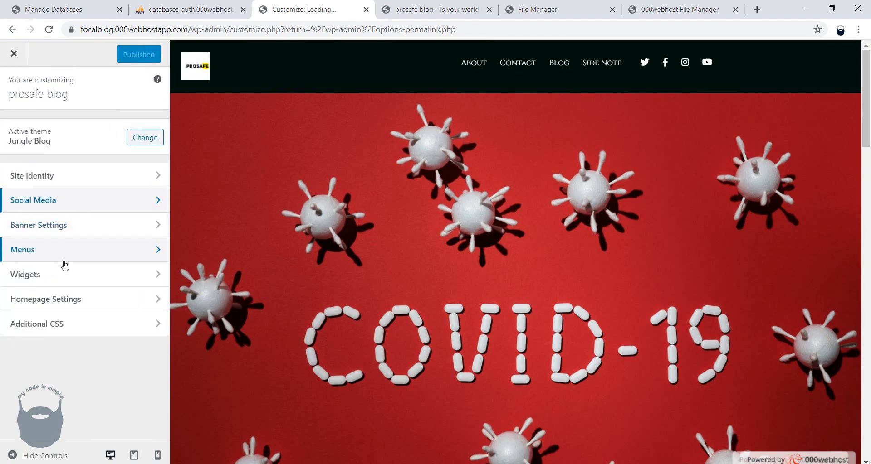
pyautogui.hotkey('ctrl', 'Tab')
pyautogui.click(49, 30)
pyautogui.press('F5')
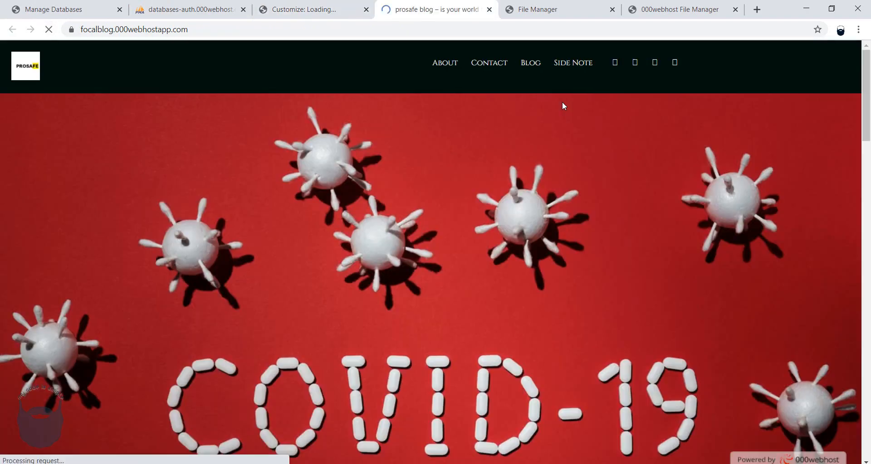
pyautogui.scroll(-15, 562, 102)
pyautogui.click(309, 10)
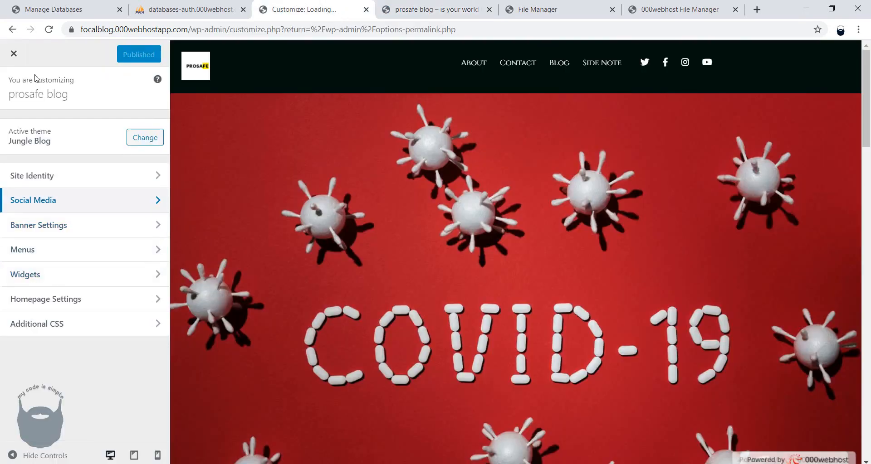
# - Close the Customizer and reload the admin past the database error
pyautogui.click(16, 58)
pyautogui.click(50, 32)
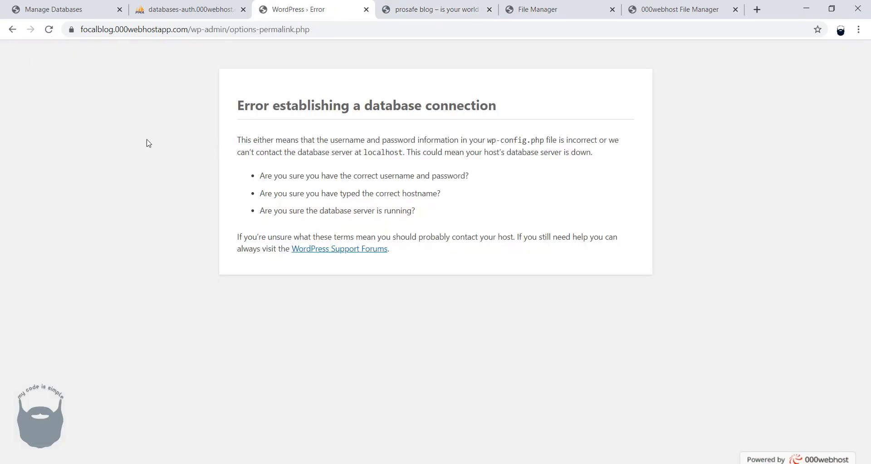
pyautogui.click(48, 30)
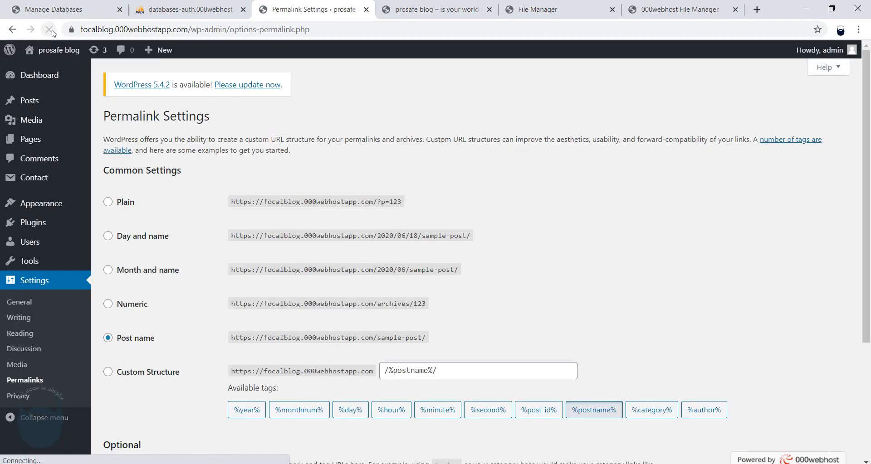
# - Inspect the footer cta and footer social widget areas, then go to Contact Forms
pyautogui.moveTo(49, 208)
pyautogui.click(112, 236)
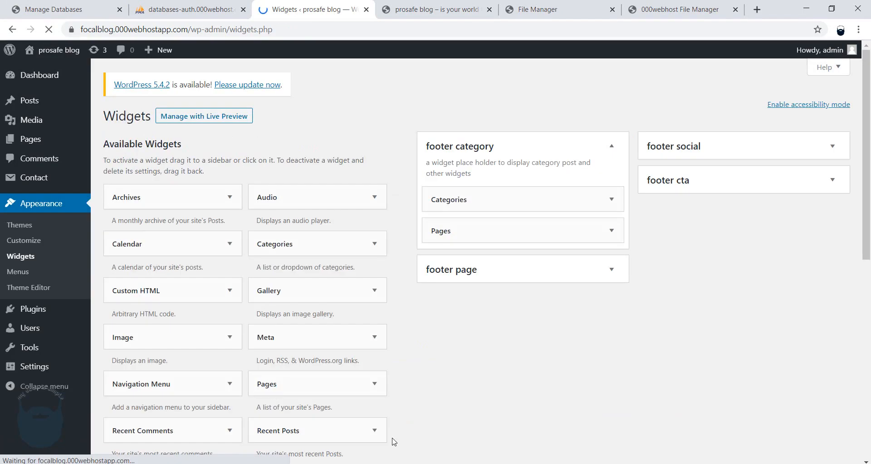
pyautogui.moveTo(321, 463)
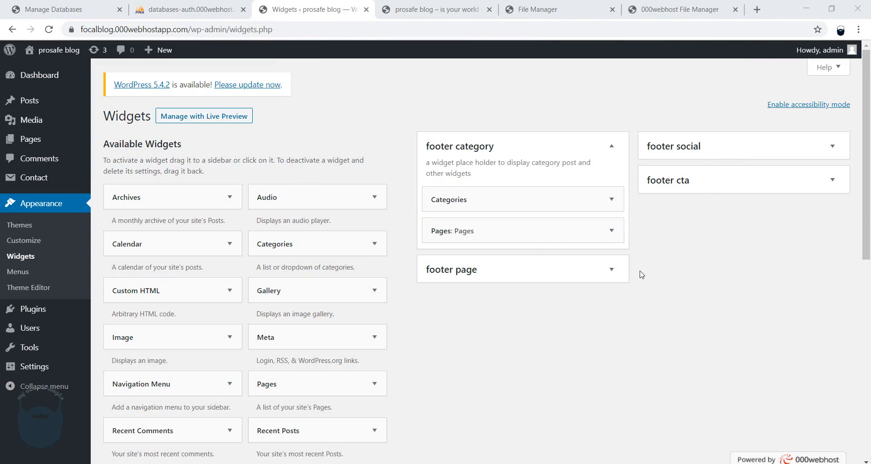
pyautogui.click(740, 181)
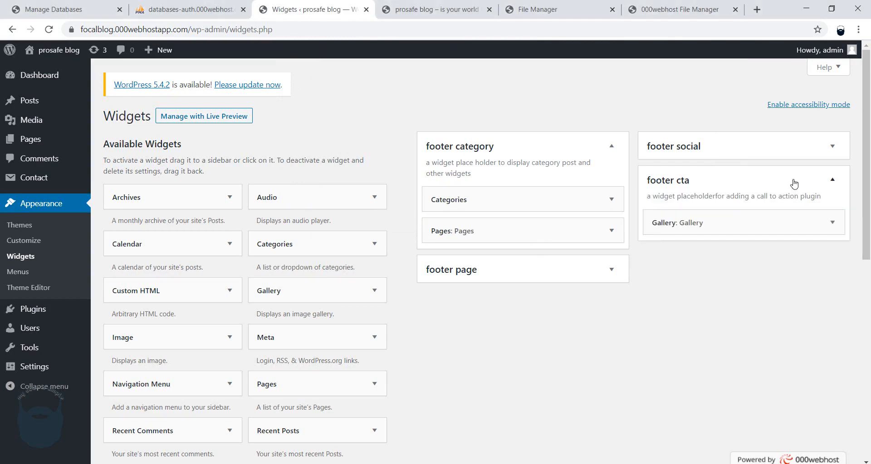
pyautogui.click(741, 181)
pyautogui.click(832, 146)
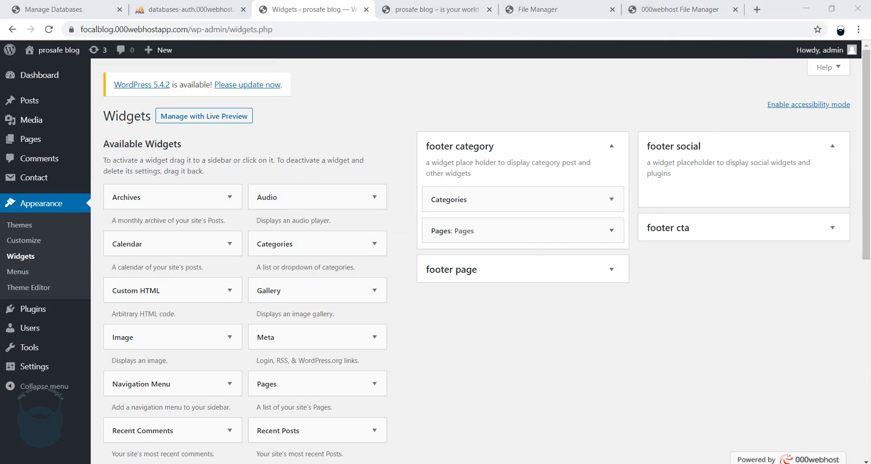
pyautogui.moveTo(55, 178)
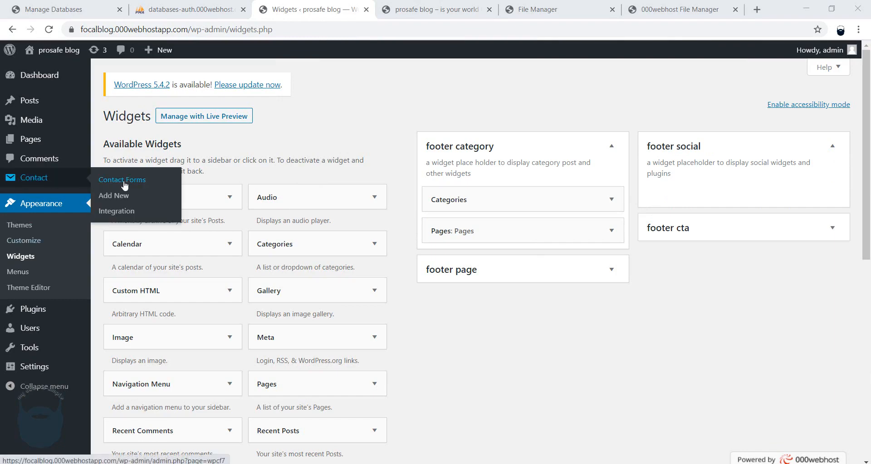
pyautogui.click(123, 184)
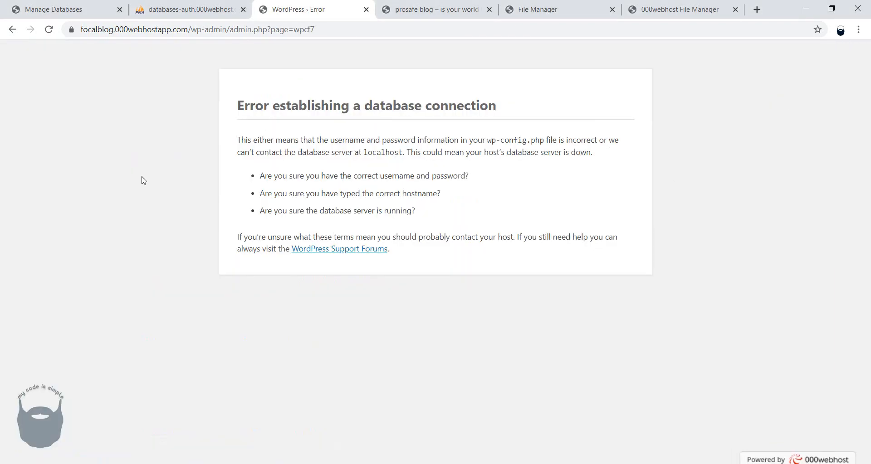
# - Open the contact form's Mail tab and paste the recipient address into the To field
pyautogui.click(49, 29)
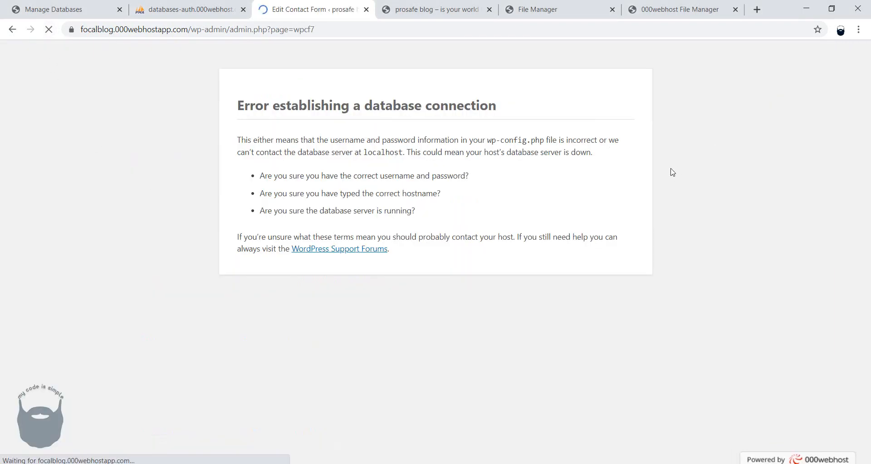
pyautogui.hotkey('ctrl', 'Tab')
pyautogui.scroll(-10, 546, 210)
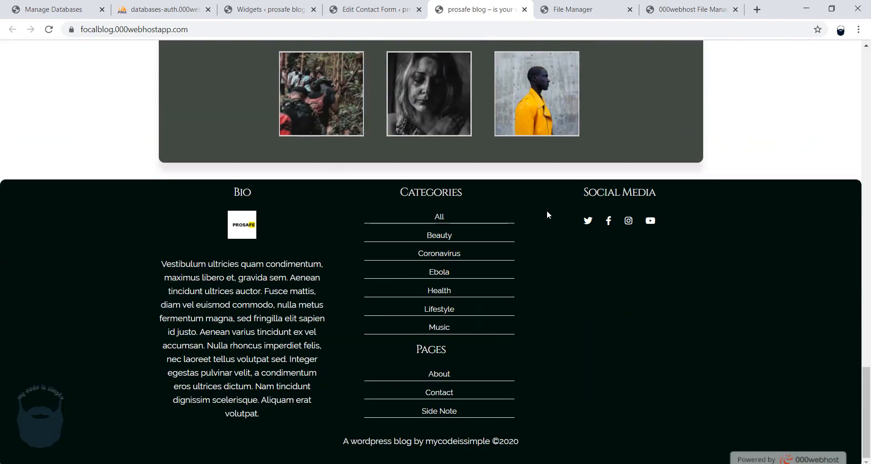
pyautogui.hotkey('ctrl', 'shift', 'Tab')
pyautogui.click(161, 230)
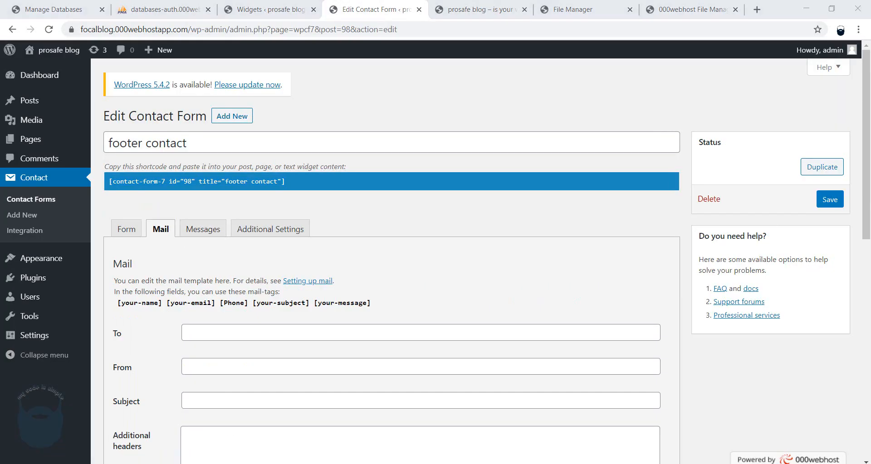
pyautogui.click(399, 332)
pyautogui.hotkey('ctrl', 'v')
# - Paste the sender name and address into the From field, fixing the mistyped address
pyautogui.scroll(-3, 398, 287)
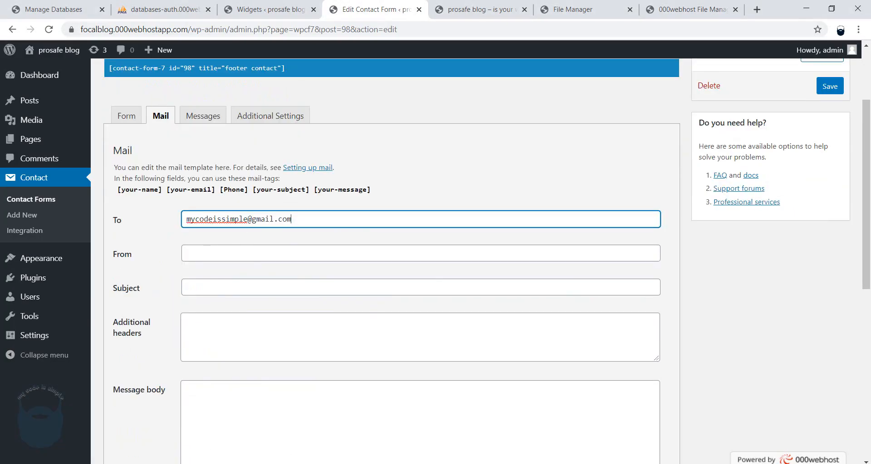
pyautogui.click(227, 263)
pyautogui.hotkey('ctrl', 'v')
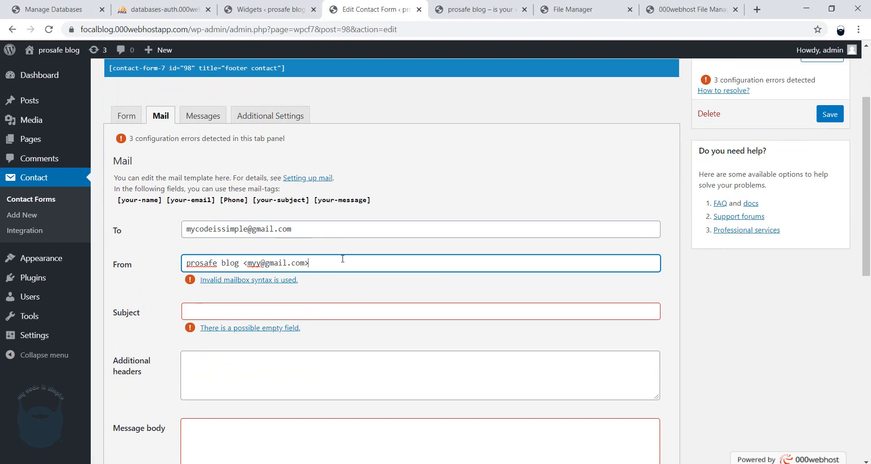
pyautogui.write('codeisis')
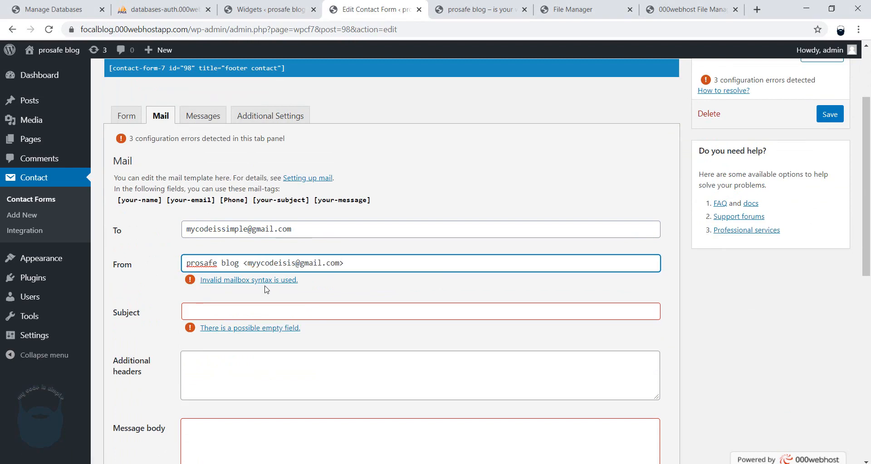
pyautogui.press('BackSpace')
pyautogui.press('BackSpace')
pyautogui.write('issimple')
pyautogui.hotkey('ctrl', 'shift', 'Left')
# - Paste the subject line and the 'Reply-To: [your-email]' additional header
pyautogui.click(279, 311)
pyautogui.write('prosafe blog "[your-subject]"')
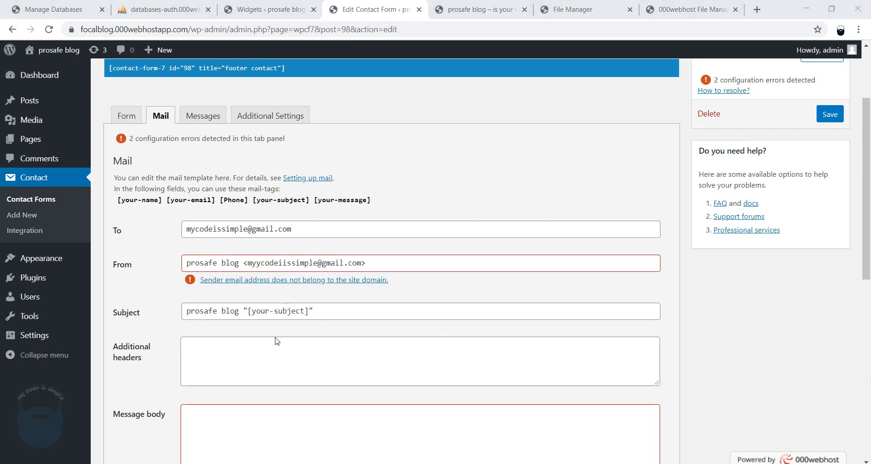
pyautogui.click(278, 342)
pyautogui.write('Reply-To: [your-email]')
pyautogui.scroll(-4, 450, 300)
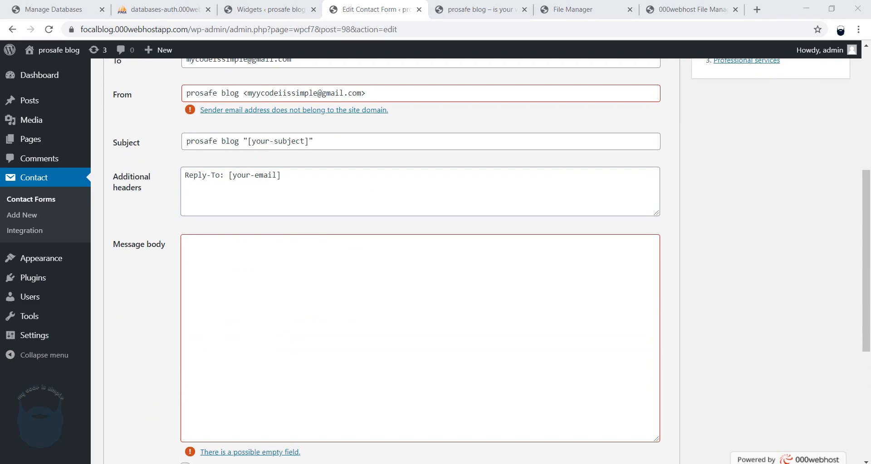
# - Copy the local site's message body template into the Mail body and save the form
pyautogui.hotkey('alt', 'Tab')
pyautogui.hotkey('ctrl', 'a')
pyautogui.hotkey('ctrl', 'c')
pyautogui.hotkey('alt', 'Tab')
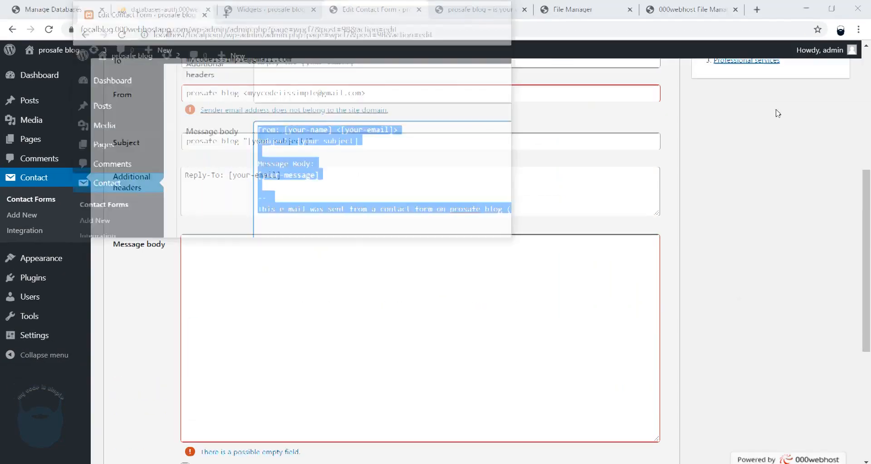
pyautogui.click(253, 247)
pyautogui.hotkey('ctrl', 'v')
pyautogui.scroll(-5, 209, 361)
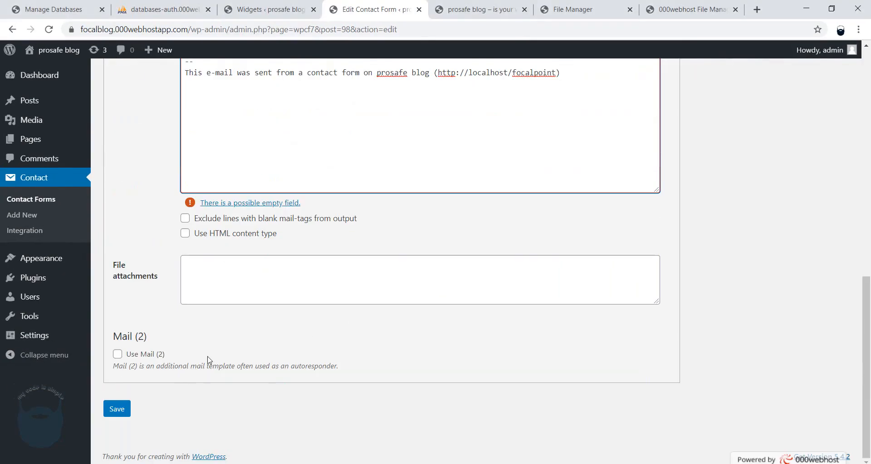
pyautogui.click(117, 409)
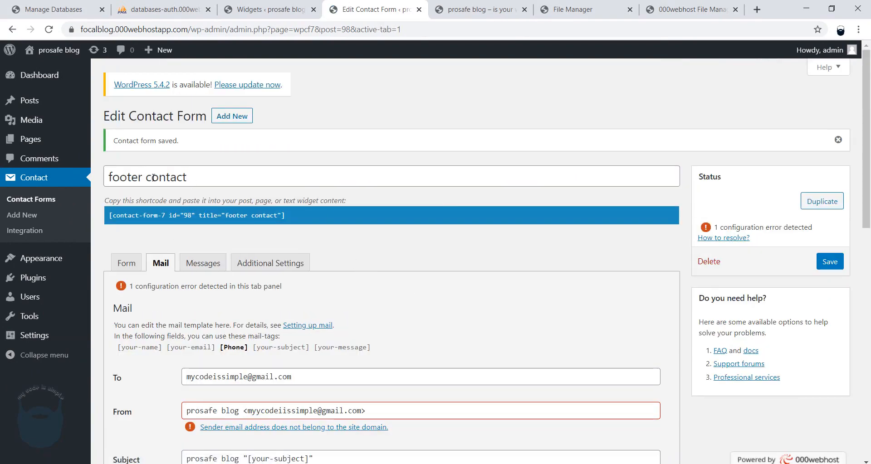
# - Reload the live blog repeatedly until it loads past the database error
pyautogui.click(476, 9)
pyautogui.click(49, 29)
pyautogui.click(49, 29)
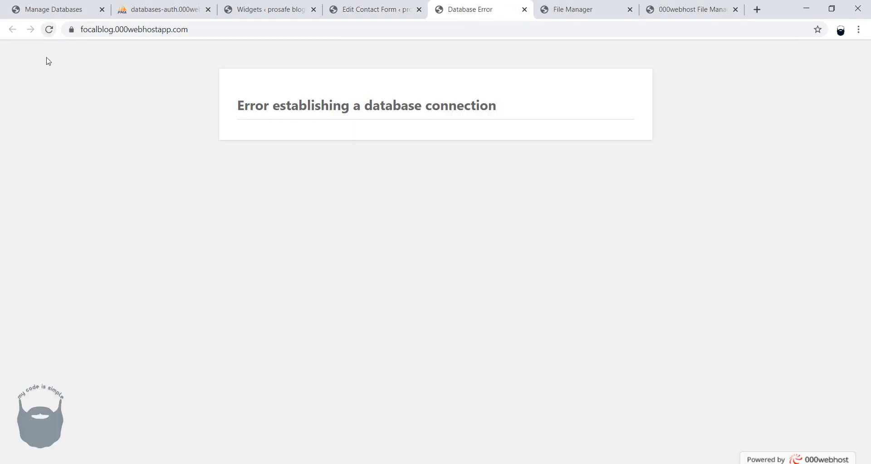
pyautogui.click(48, 29)
pyautogui.click(49, 30)
pyautogui.scroll(-20, 597, 272)
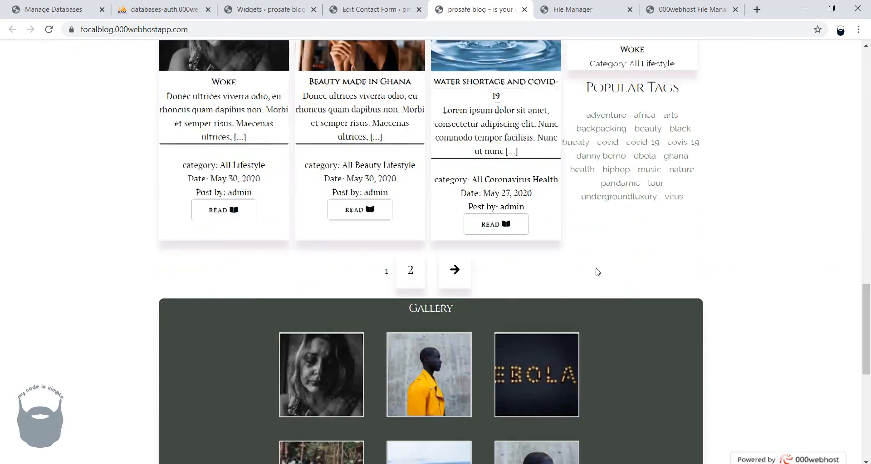
# - Inspect the 'Send us an email' widget, then reload the live blog
pyautogui.click(262, 12)
pyautogui.click(830, 200)
pyautogui.scroll(-4, 636, 211)
pyautogui.click(636, 211)
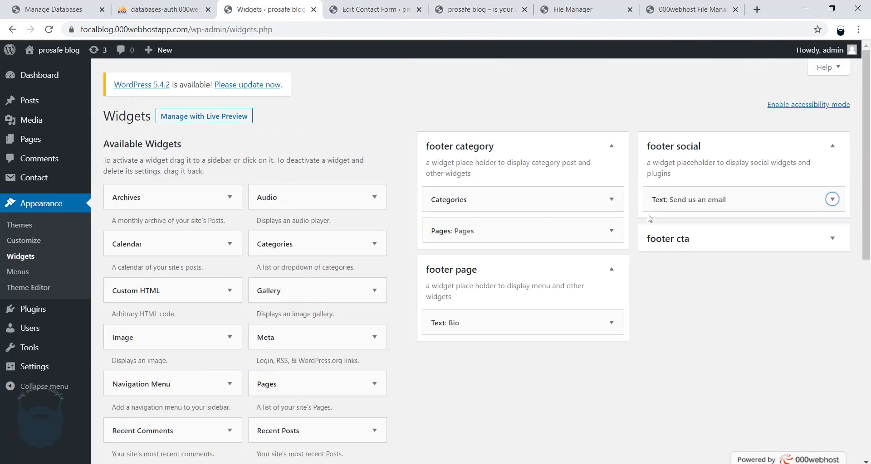
pyautogui.click(476, 9)
pyautogui.click(49, 29)
pyautogui.scroll(-2, 215, 140)
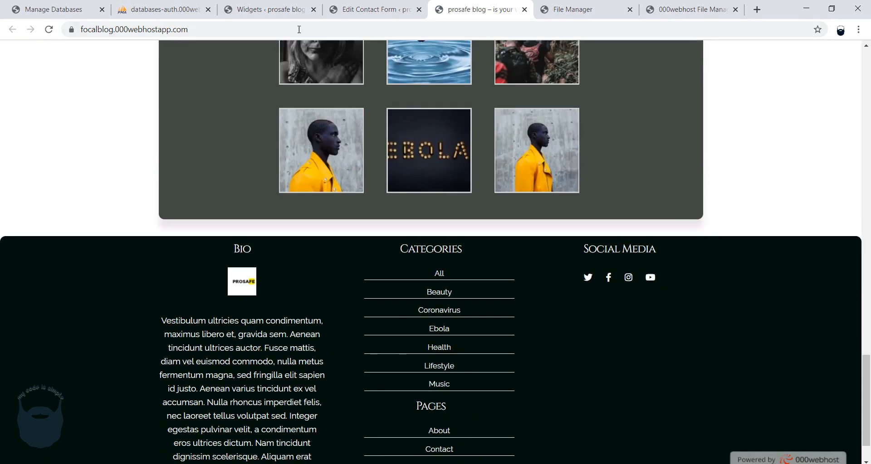
# - Compare the contact form's shortcode with the one in the 'Send us an email' widget text
pyautogui.click(376, 9)
pyautogui.click(218, 216)
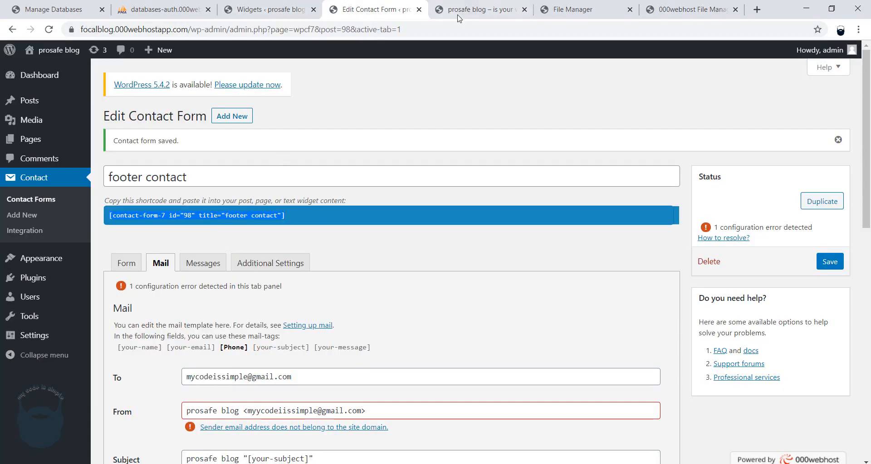
pyautogui.click(263, 9)
pyautogui.click(778, 198)
pyautogui.moveTo(805, 315); pyautogui.dragTo(554, 311)
pyautogui.click(616, 354)
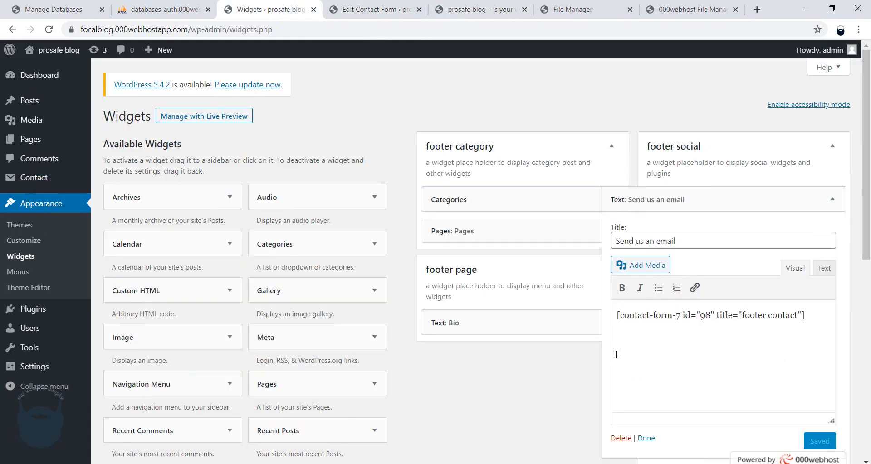
pyautogui.scroll(-2, 654, 355)
# - Tweak the 'Send us an email' widget title, then save and close the widget
pyautogui.click(700, 128)
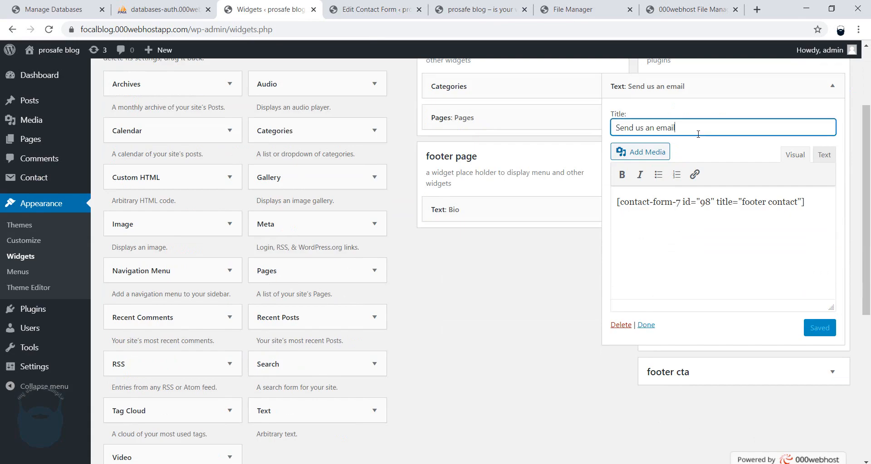
pyautogui.write('l')
pyautogui.click(821, 328)
pyautogui.click(641, 325)
# - Reload the live blog and check that its Contact and About pages load
pyautogui.click(480, 9)
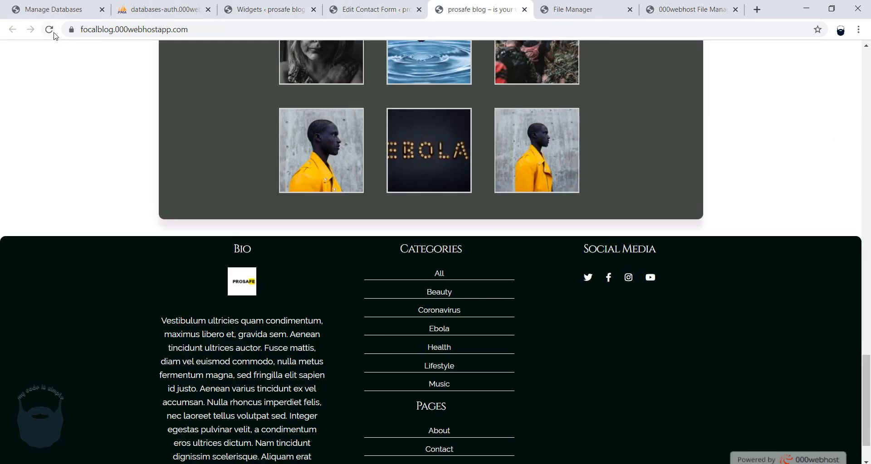
pyautogui.click(49, 30)
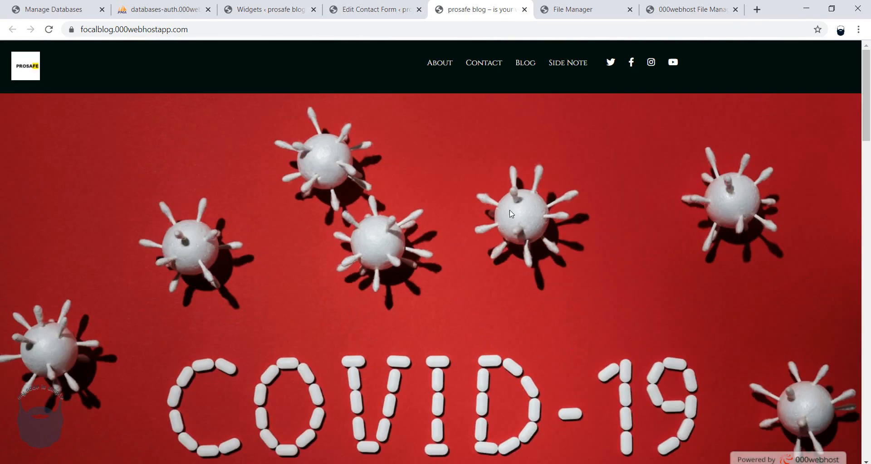
pyautogui.click(483, 63)
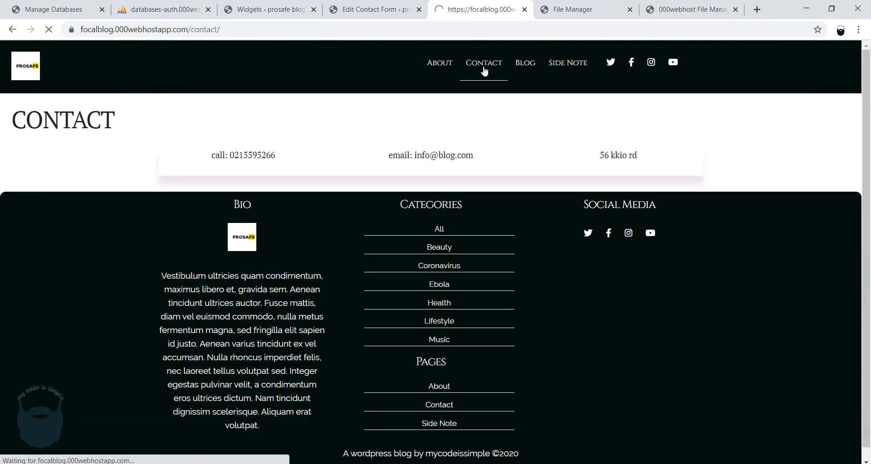
pyautogui.click(440, 63)
pyautogui.click(49, 29)
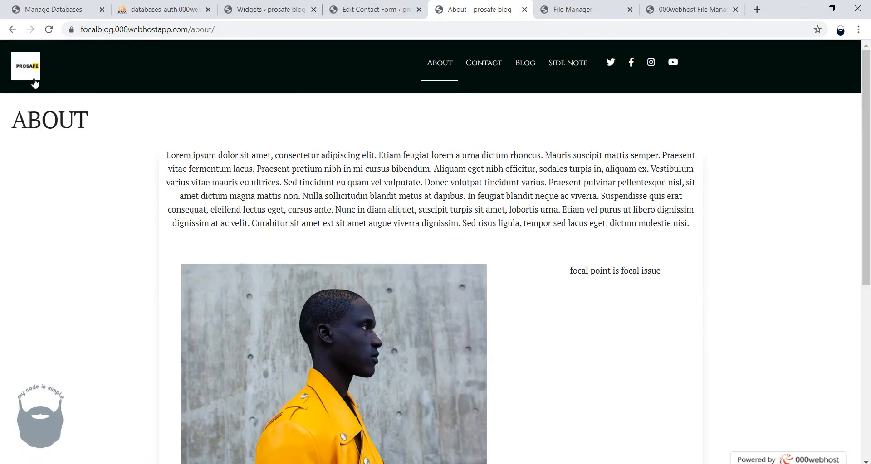
pyautogui.click(34, 76)
pyautogui.click(482, 66)
pyautogui.click(48, 29)
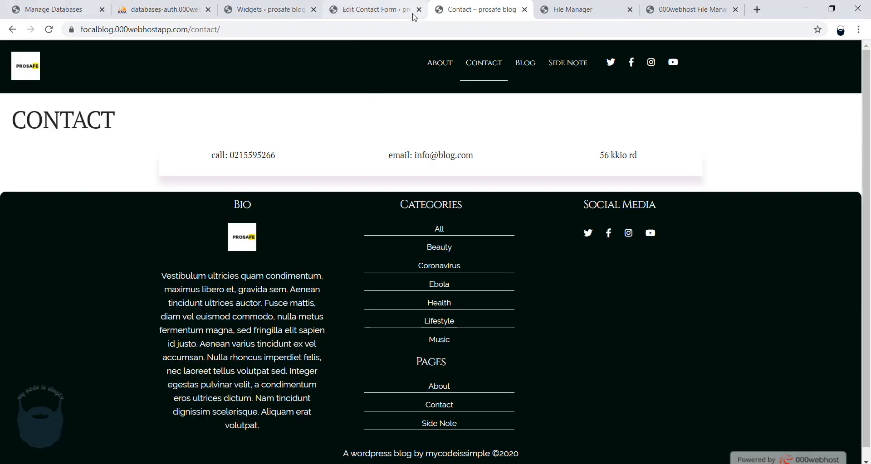
pyautogui.click(277, 12)
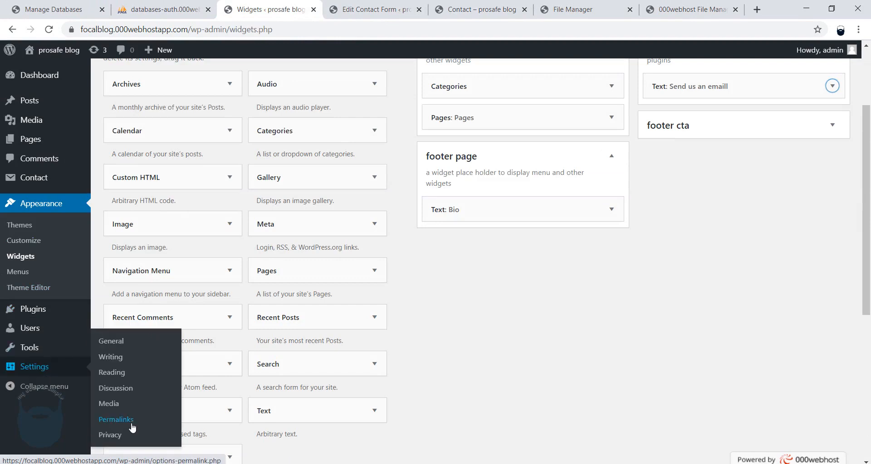
# - Switch permalinks to Post name, then view the blog database's wp_ tables in phpMyAdmin
pyautogui.click(125, 419)
pyautogui.click(108, 372)
pyautogui.click(107, 339)
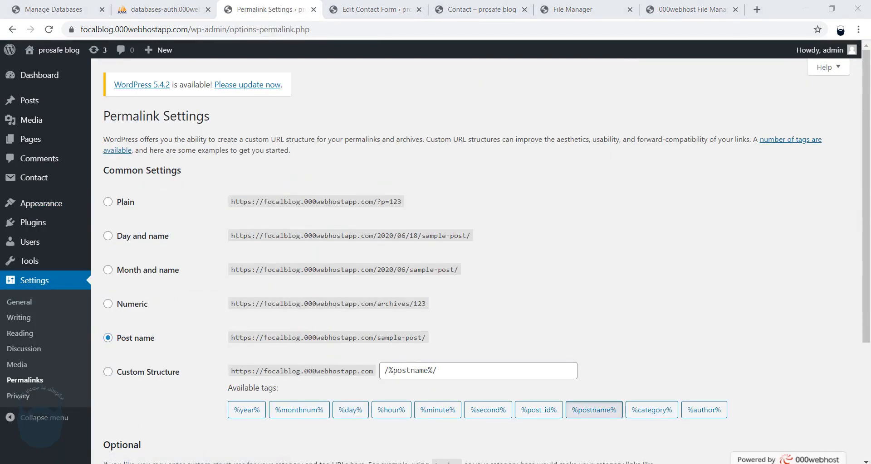
pyautogui.scroll(-3, 409, 314)
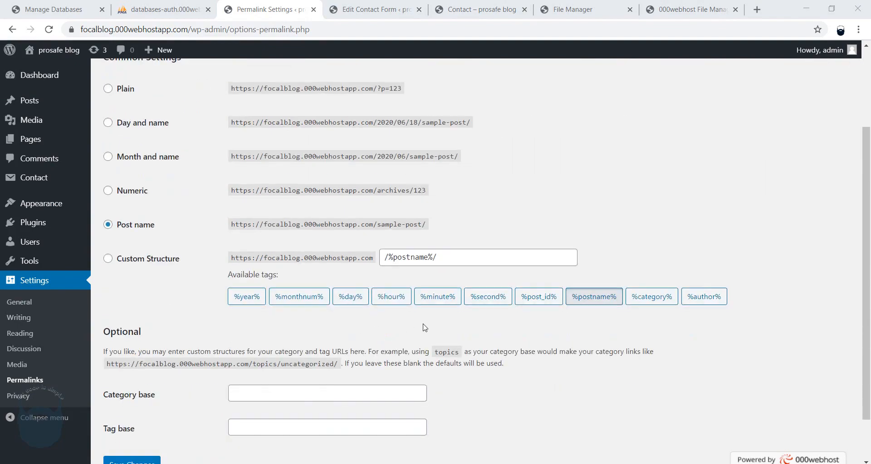
pyautogui.scroll(-2, 425, 328)
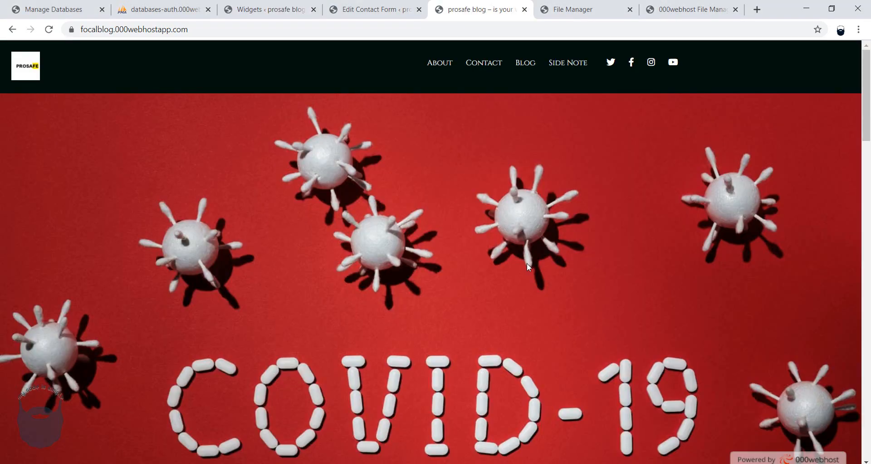
pyautogui.scroll(-5, 527, 263)
pyautogui.scroll(-10, 527, 263)
pyautogui.scroll(15, 526, 263)
pyautogui.click(160, 10)
pyautogui.scroll(-1, 414, 263)
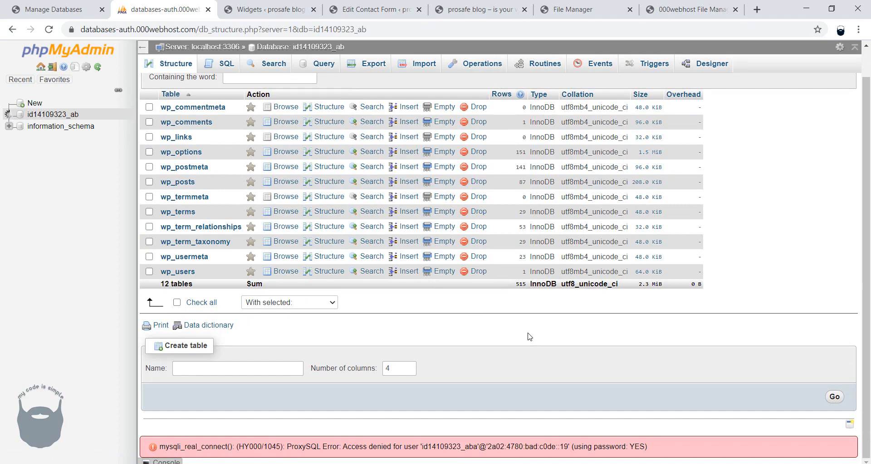
# - Return to the live prosafe blog and browse its front page with the COVID-19 banner
pyautogui.click(481, 9)
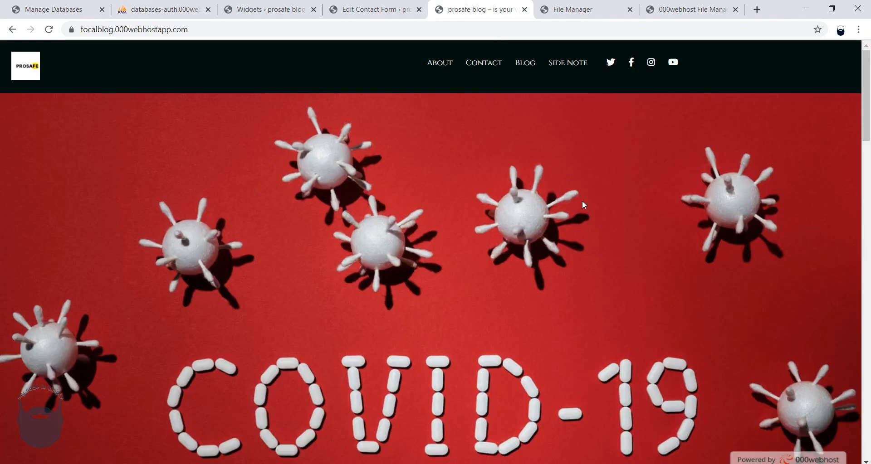
pyautogui.scroll(-5, 597, 224)
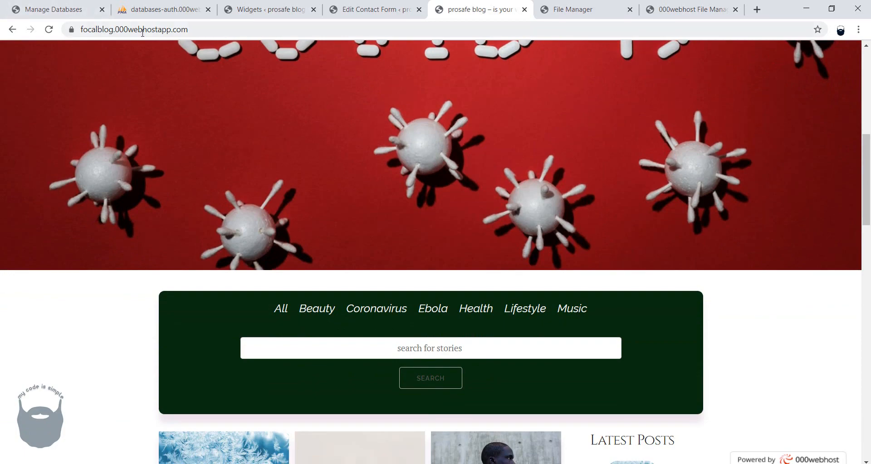
pyautogui.click(223, 25)
pyautogui.scroll(-9, 629, 131)
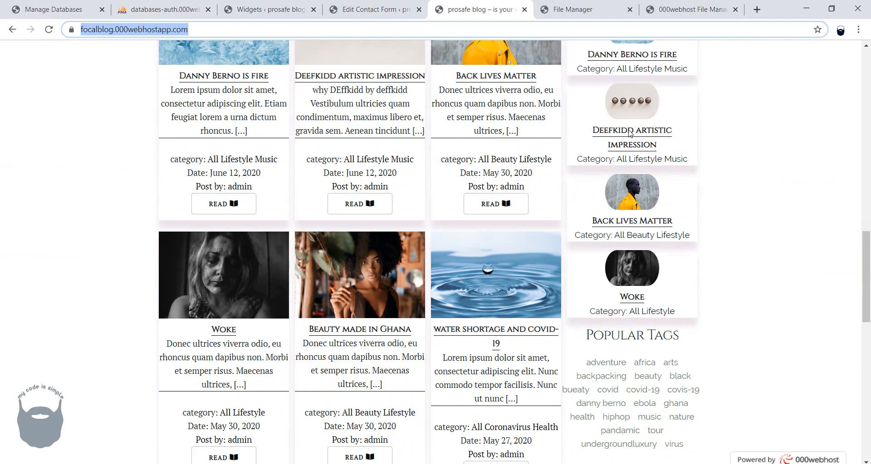
pyautogui.scroll(10, 630, 132)
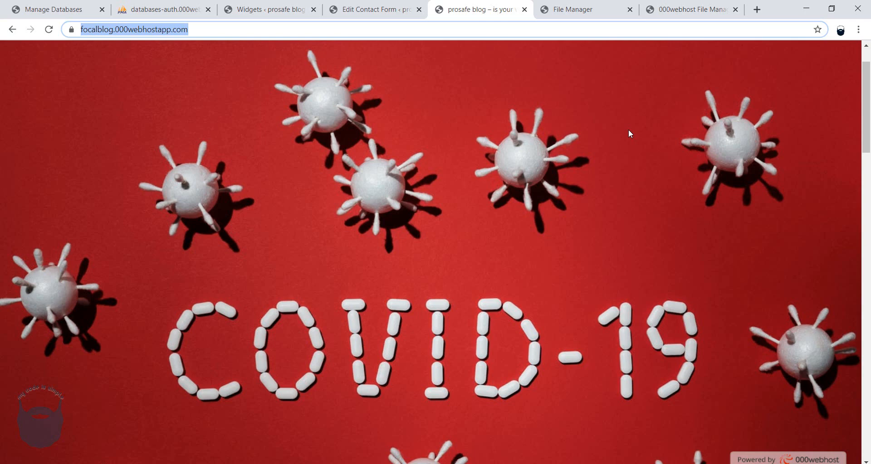
pyautogui.click(628, 133)
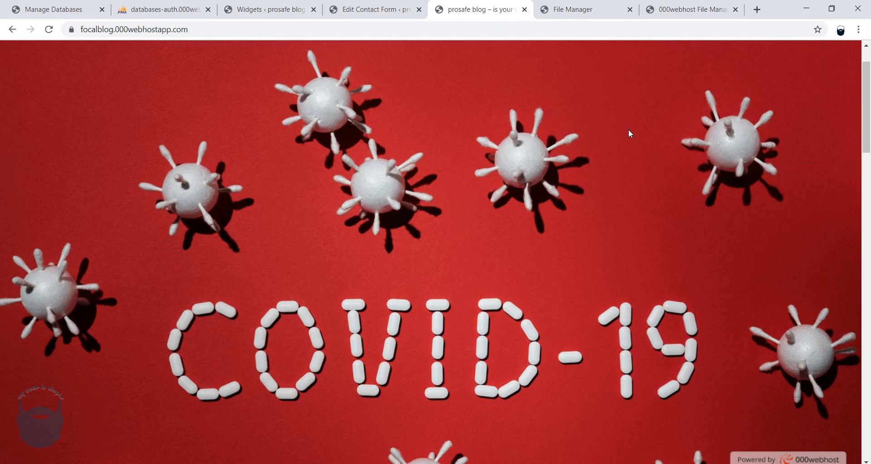